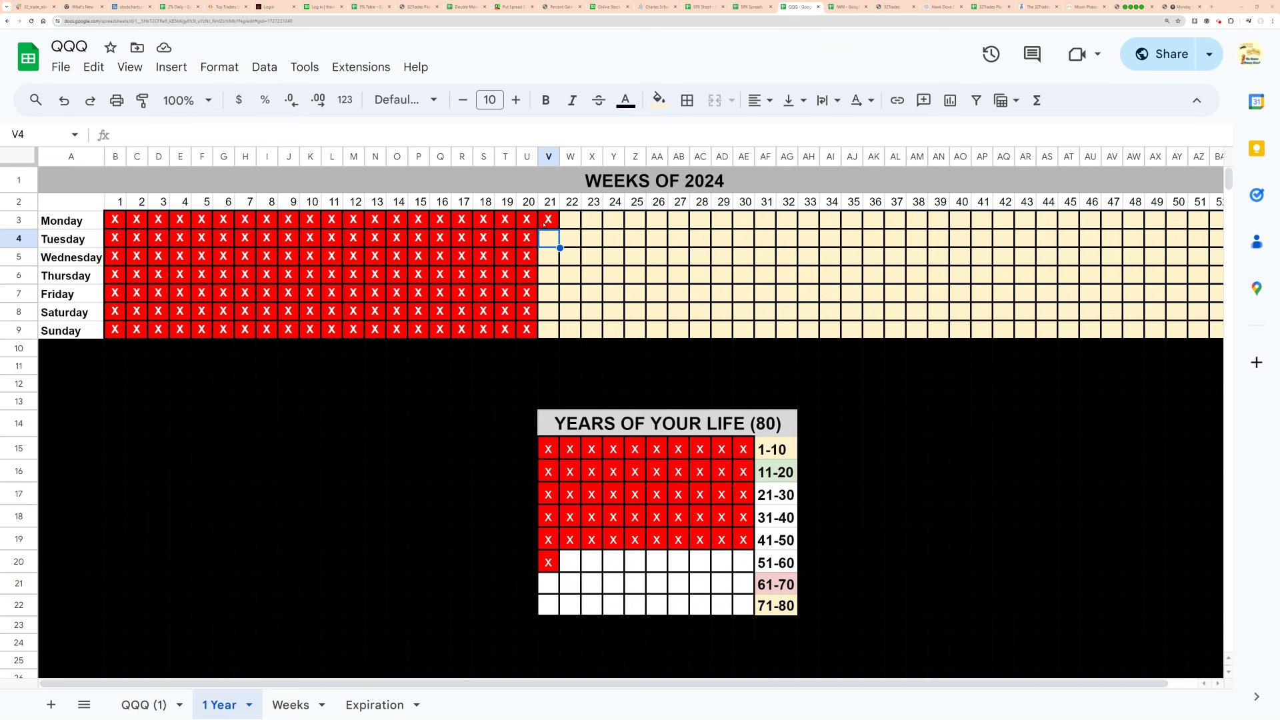
- Select the red X in cell V3 for Monday of week 21
left_click(537, 221)
- Copy the red X from V3 and paste it into Tuesday, Wednesday and Thursday of week 21
key("ctrl+c")
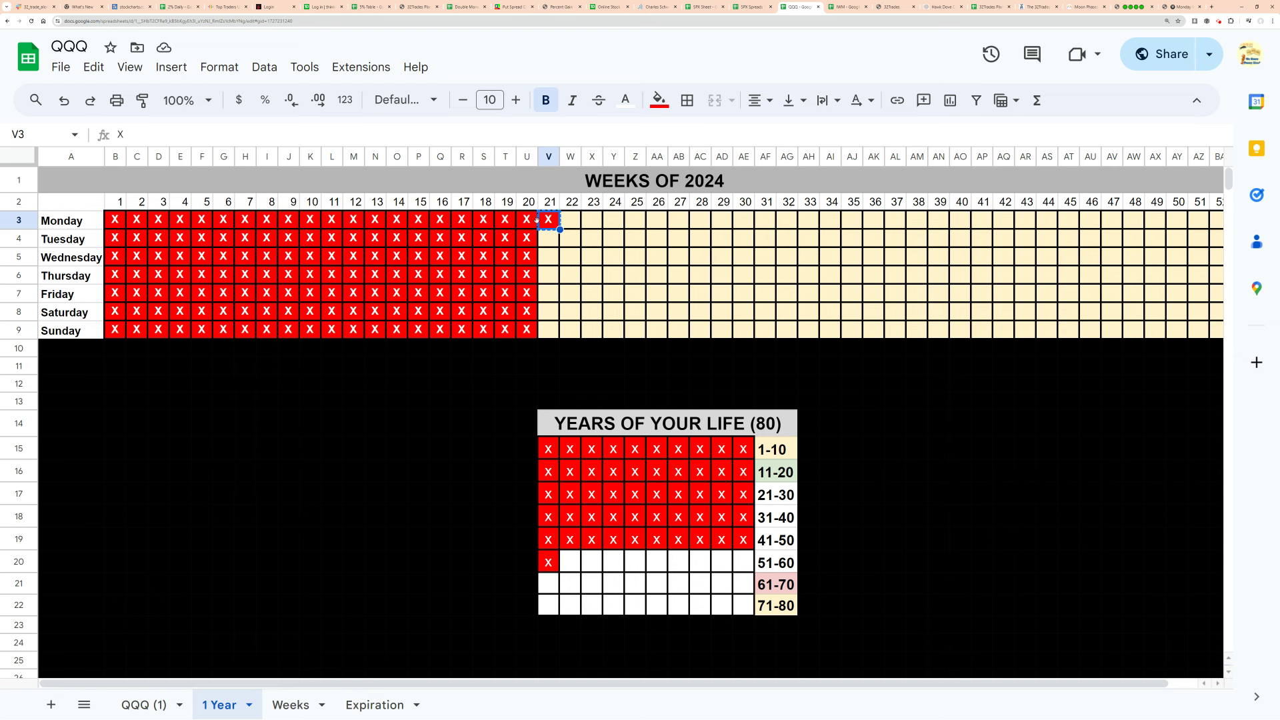
key("Down")
key("ctrl+v")
key("ctrl+Down")
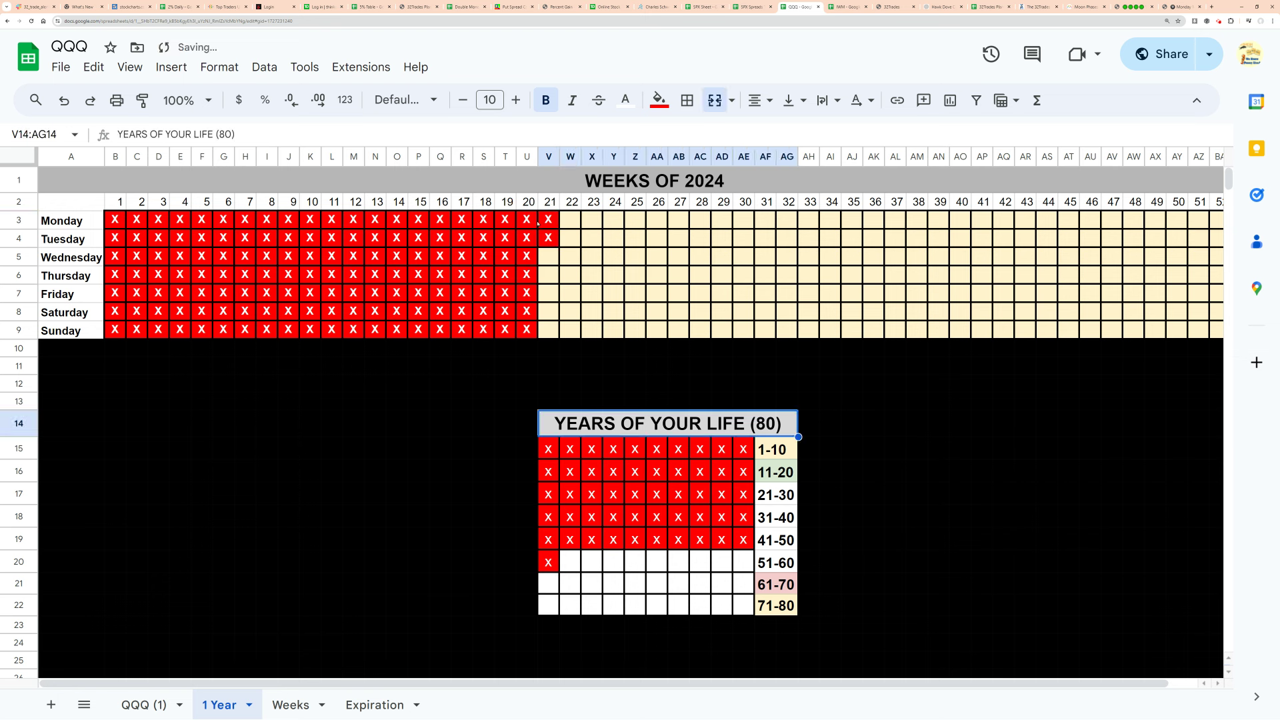
key("Up")
key("Up")
key("Up")
key("Up")
key("Up")
key("Up")
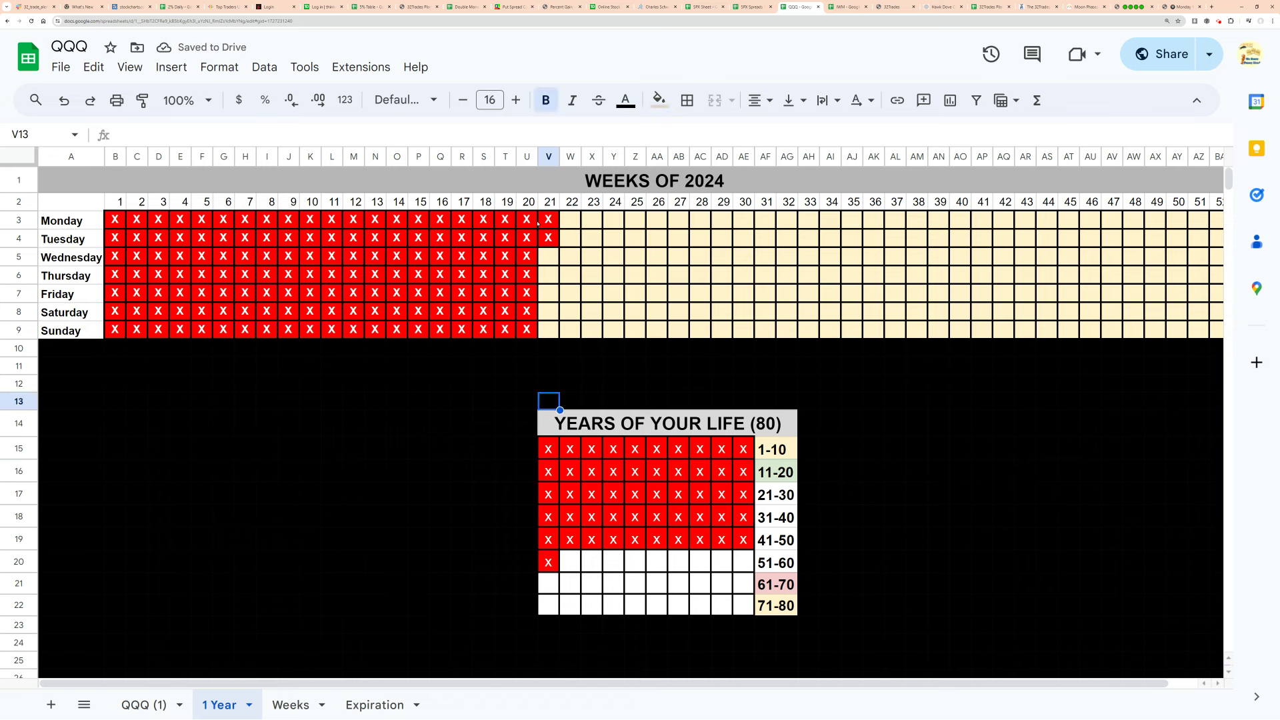
key("Up")
key("Up")
key("Up")
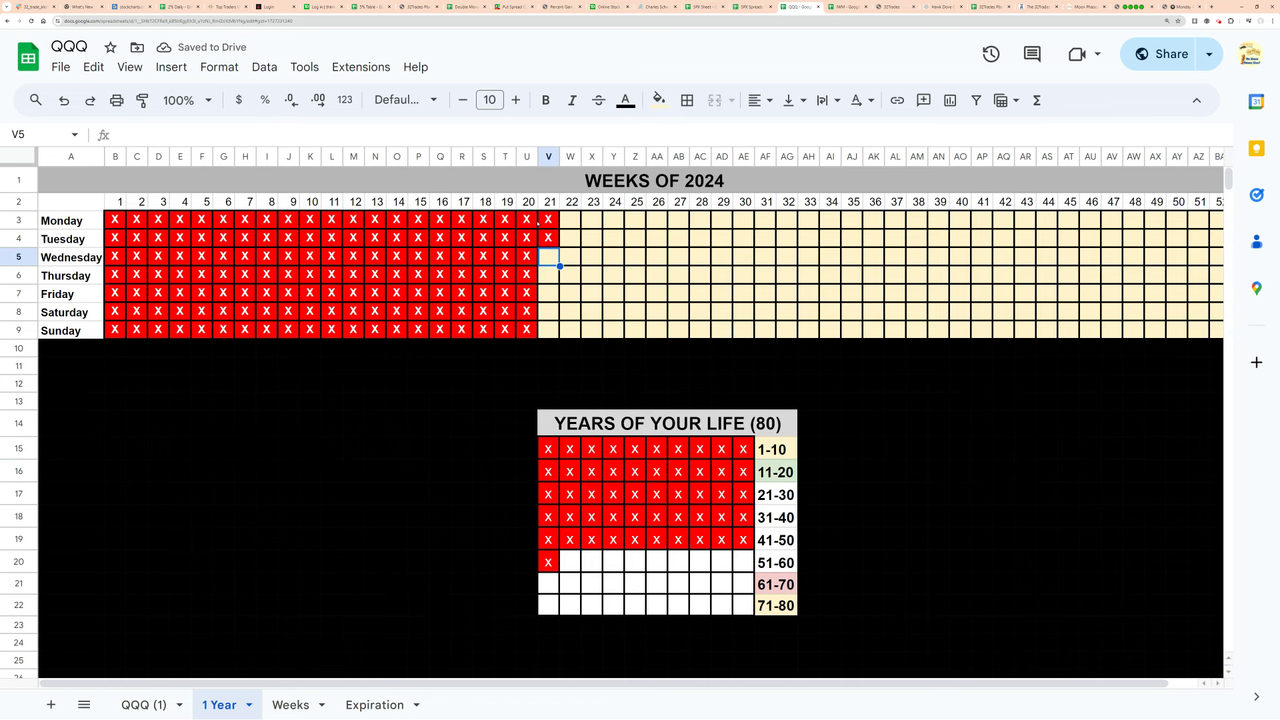
key("ctrl+v")
key("Down")
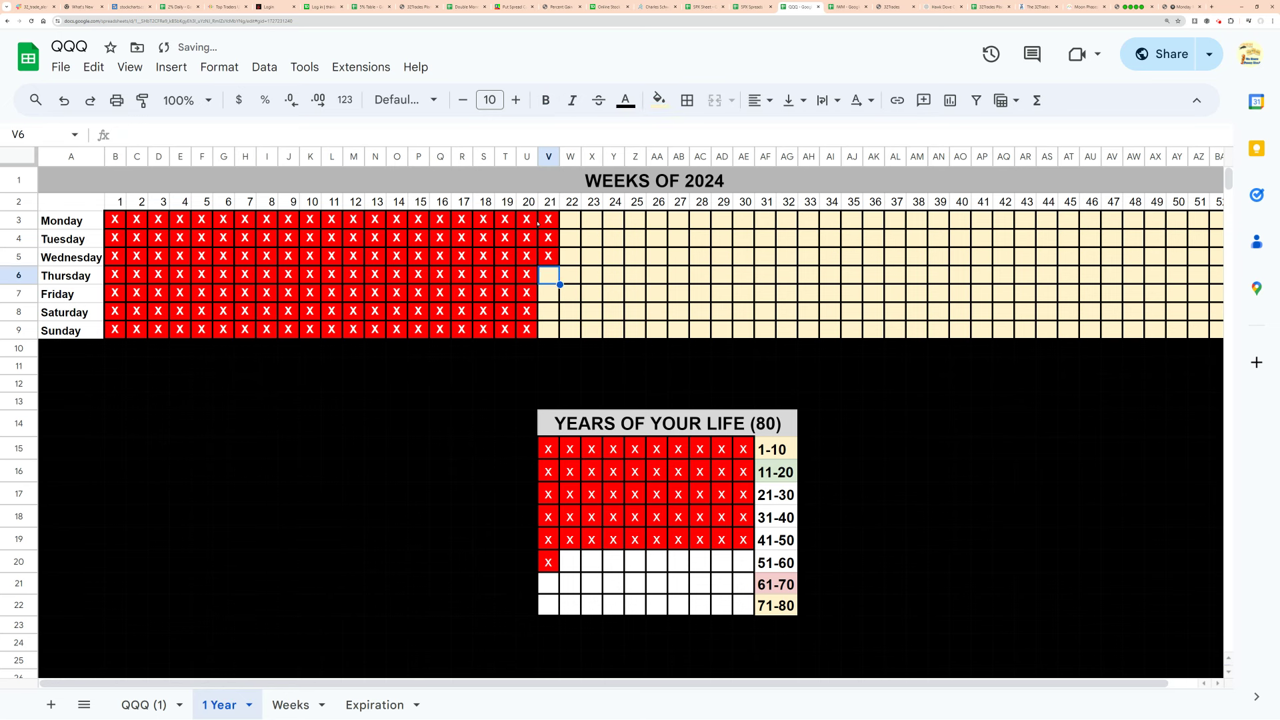
key("ctrl+v")
- Paste the red X into Friday through Sunday of week 21 and Monday of week 22 (W3)
key("Down")
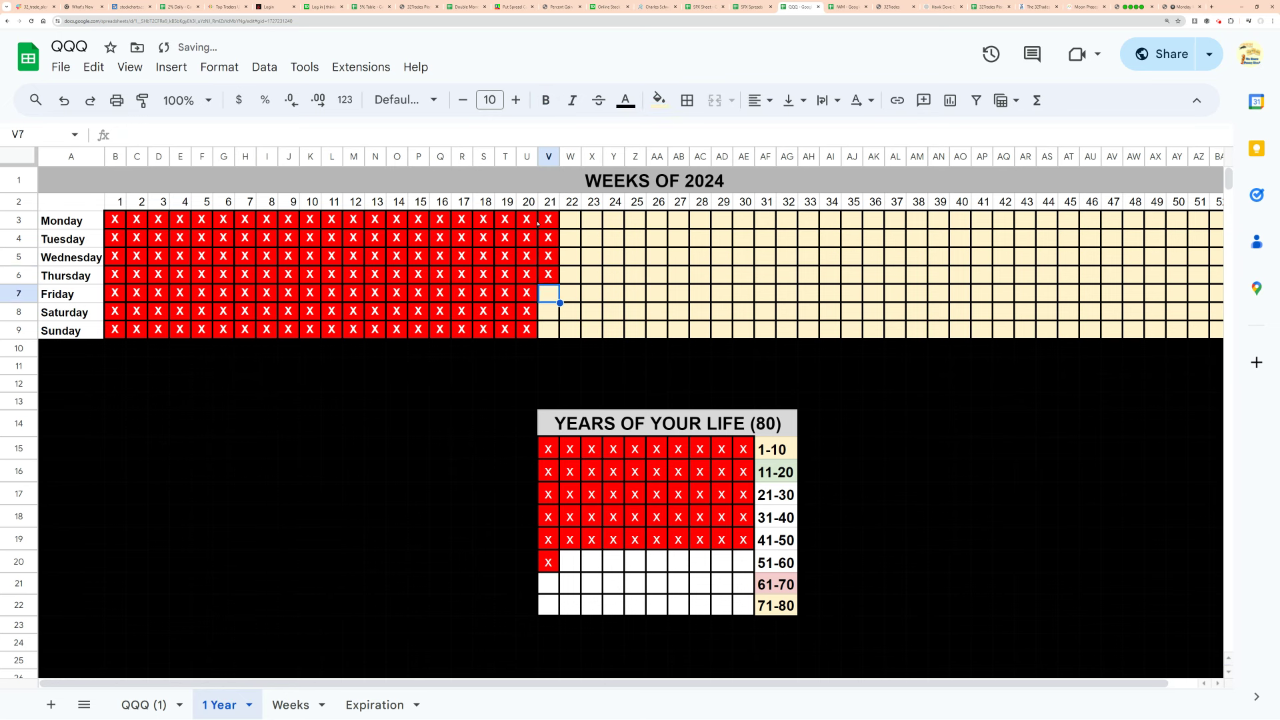
key("ctrl+v")
key("Down")
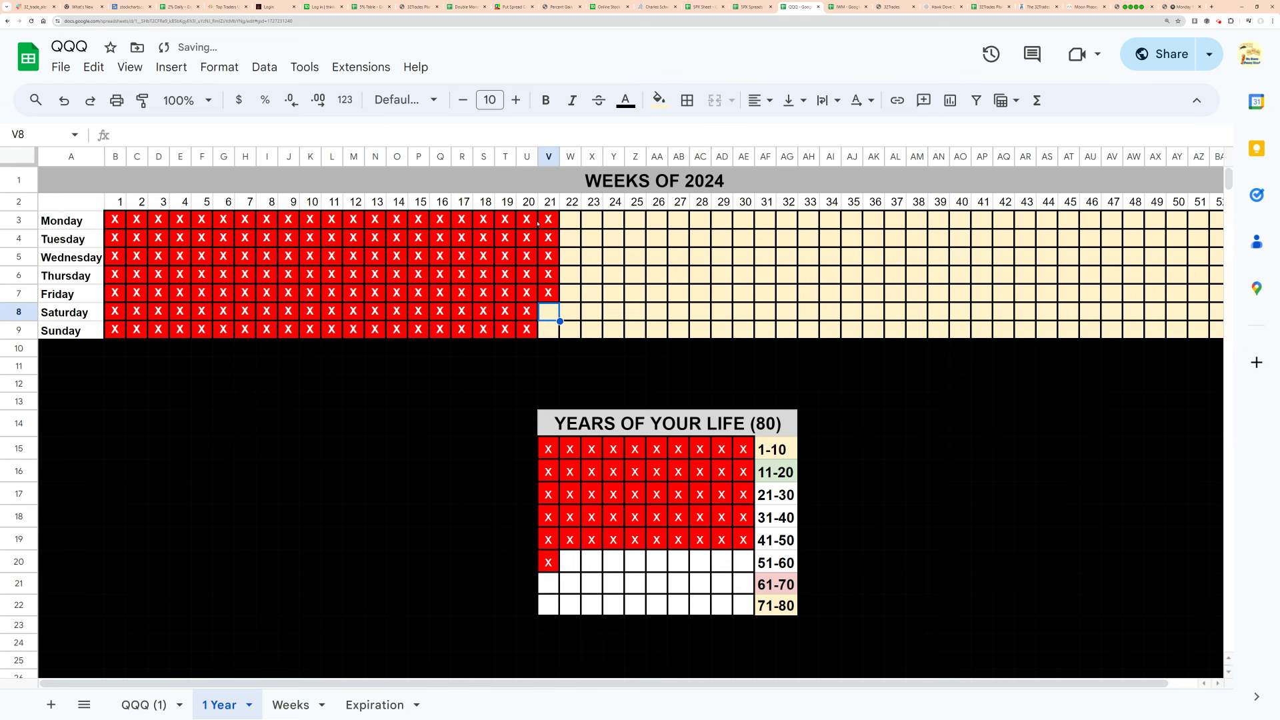
key("ctrl+v")
key("Down")
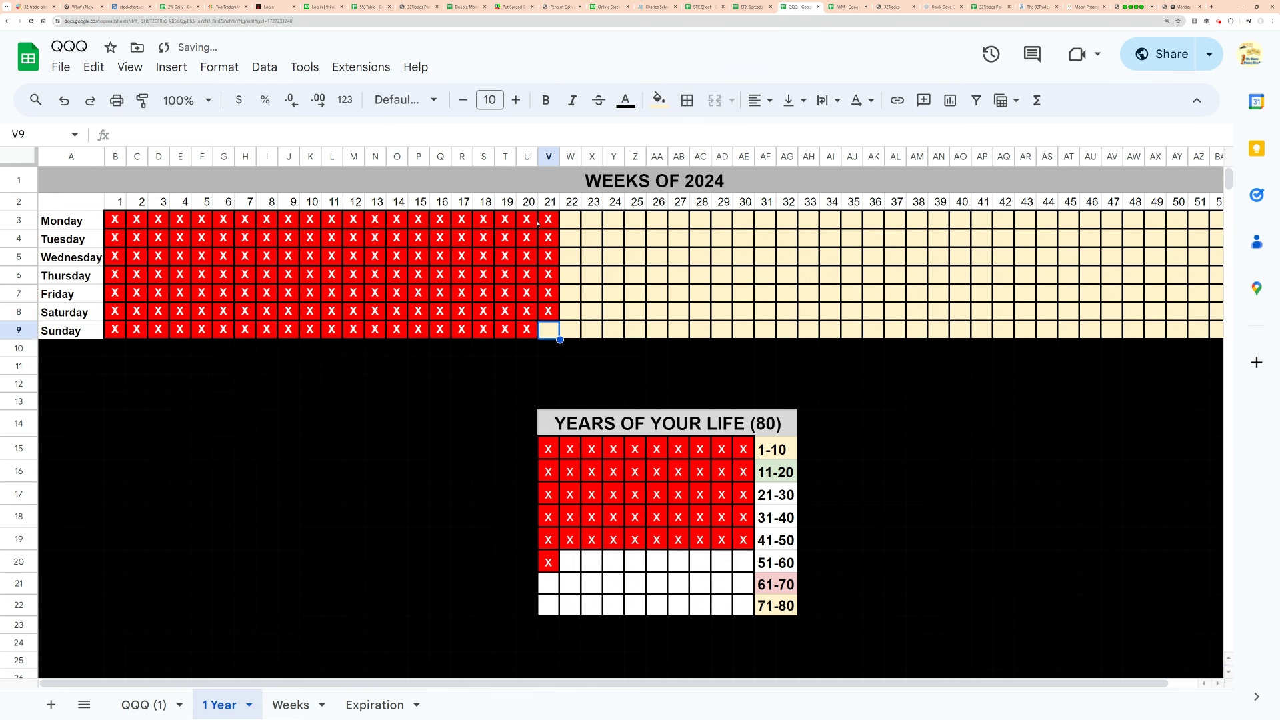
key("ctrl+v")
key("Right")
key("Up")
key("Up")
key("Up")
key("Up")
key("Up")
key("Up")
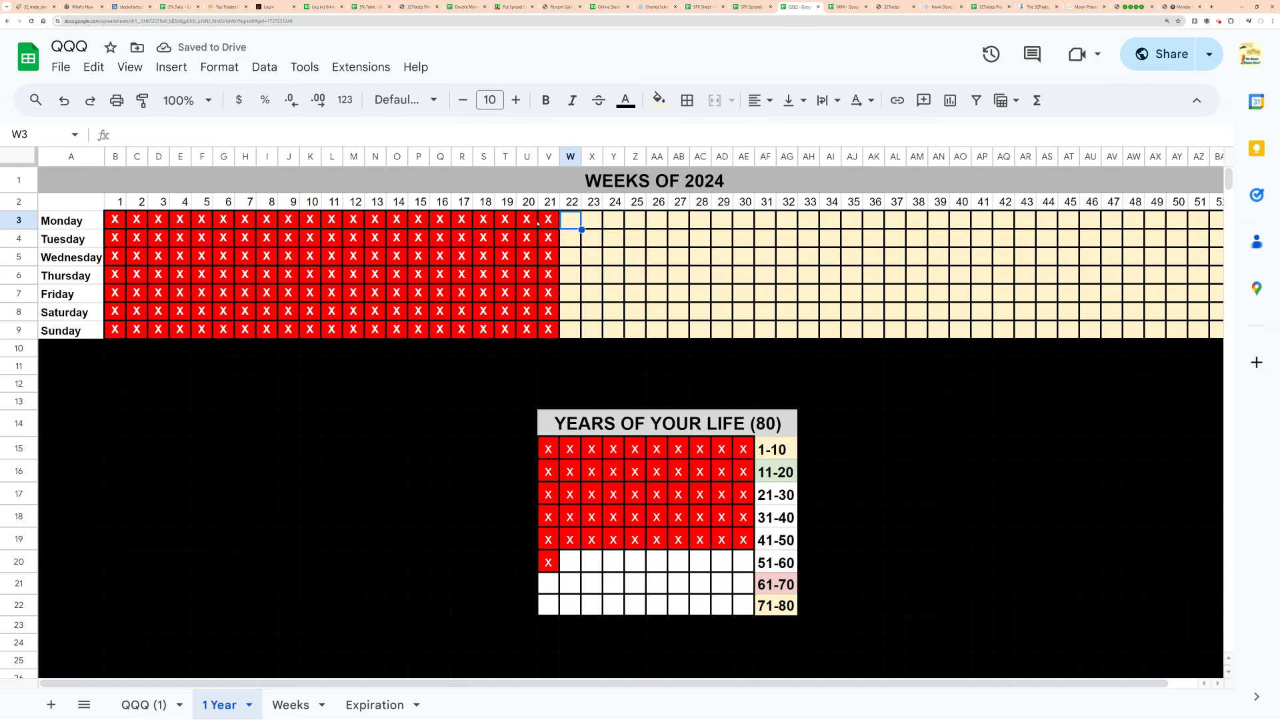
key("ctrl+v")
key("Down")
key("Down")
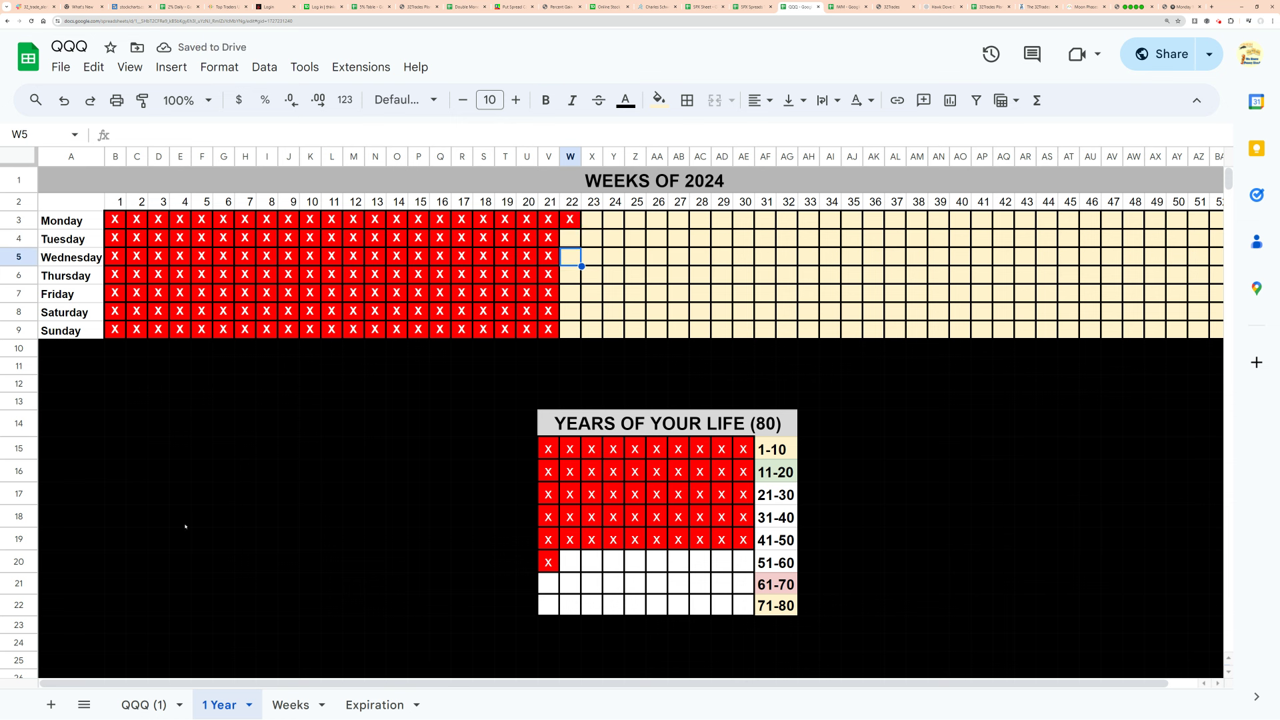
- On the Weeks sheet, copy age 52's week 20 red X (U54) into week 21 (V54)
left_click(290, 705)
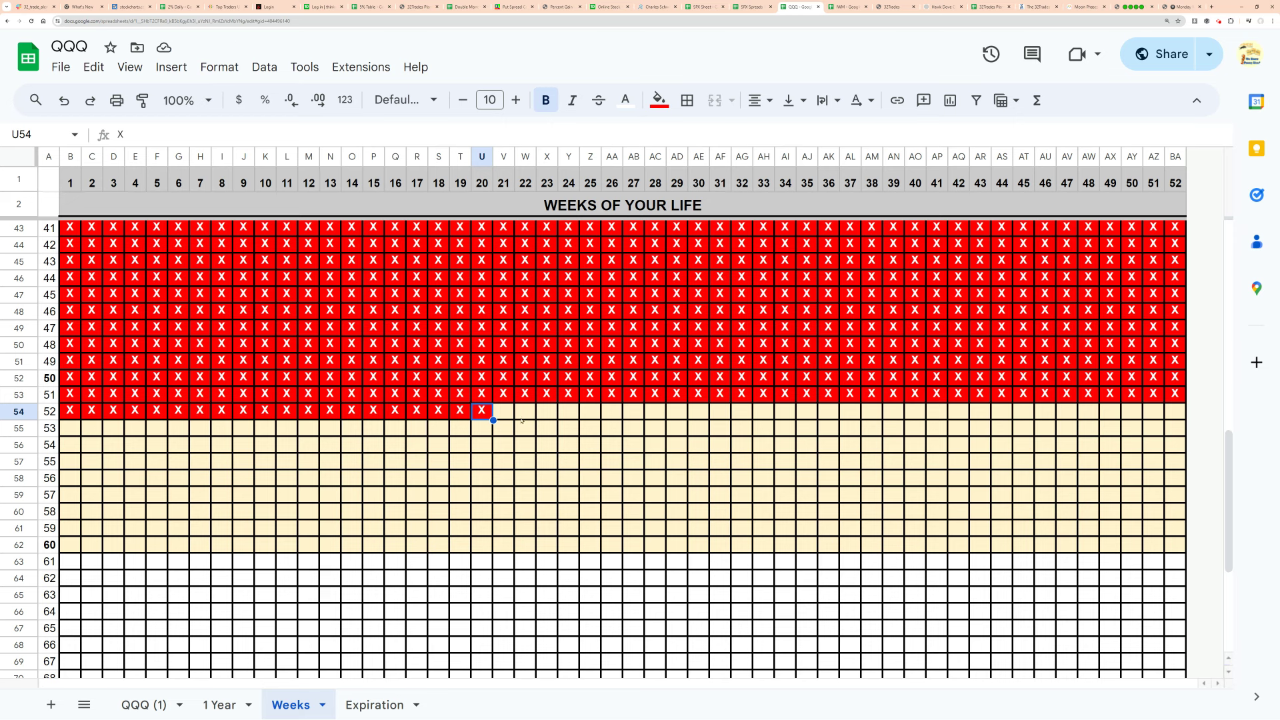
left_click(502, 413)
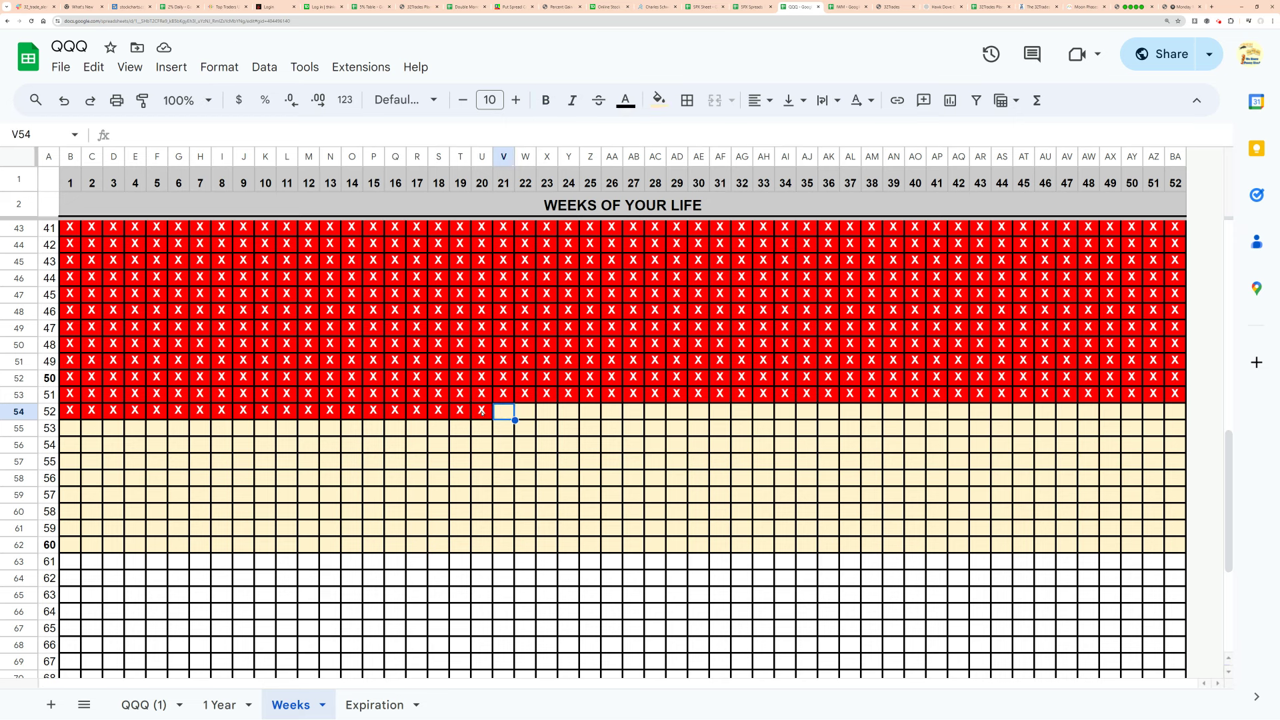
left_click(482, 412)
key("ctrl+c")
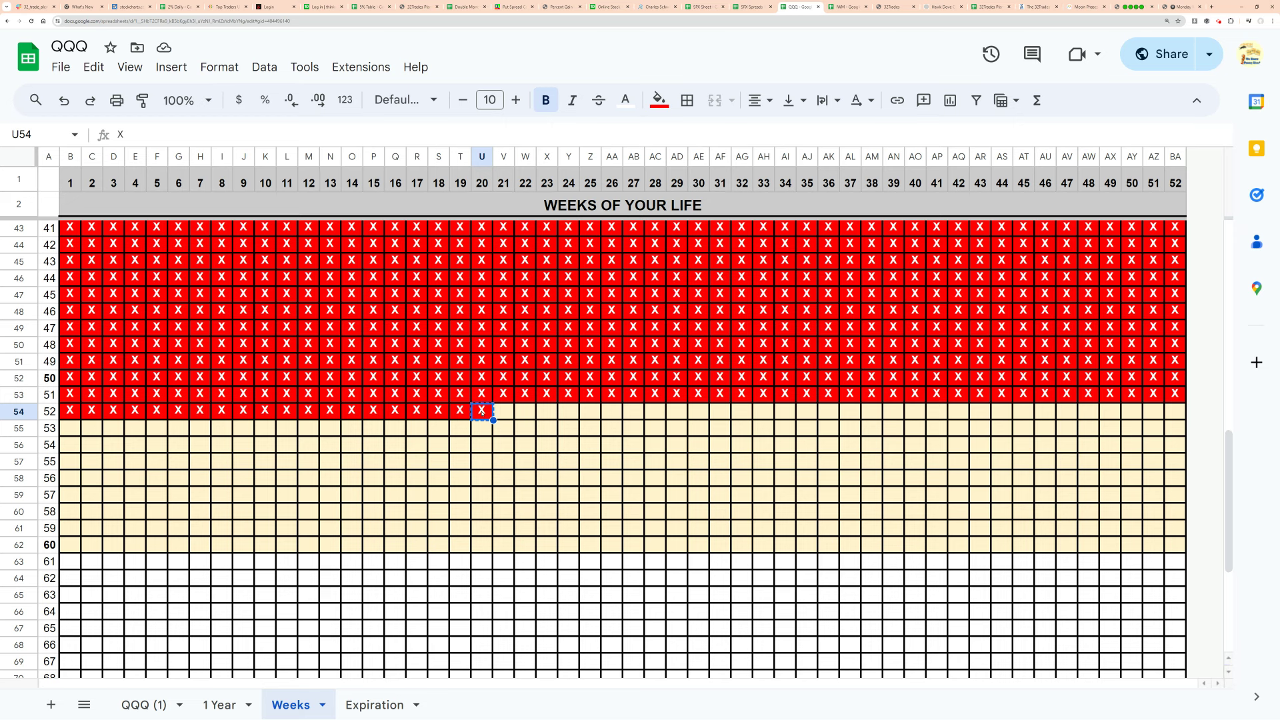
key("Right")
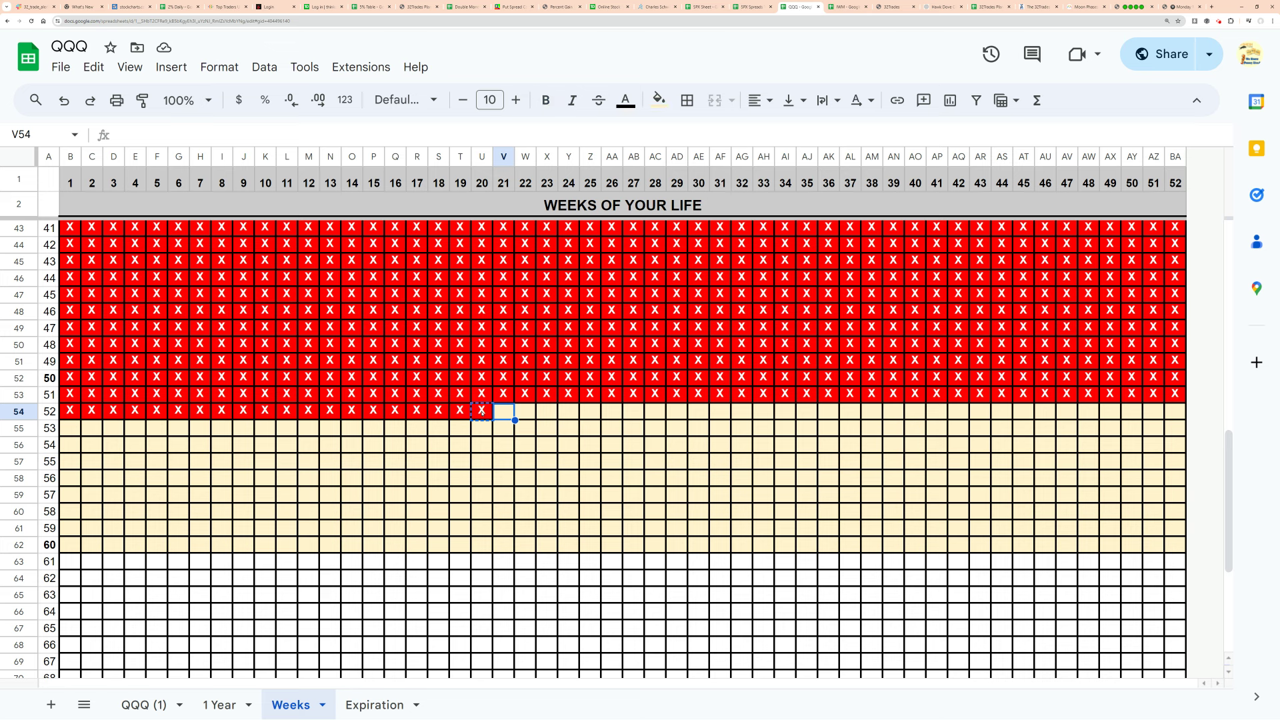
key("ctrl+v")
- Hide the Sheets menus and go back to the 1 Year sheet
key("Up")
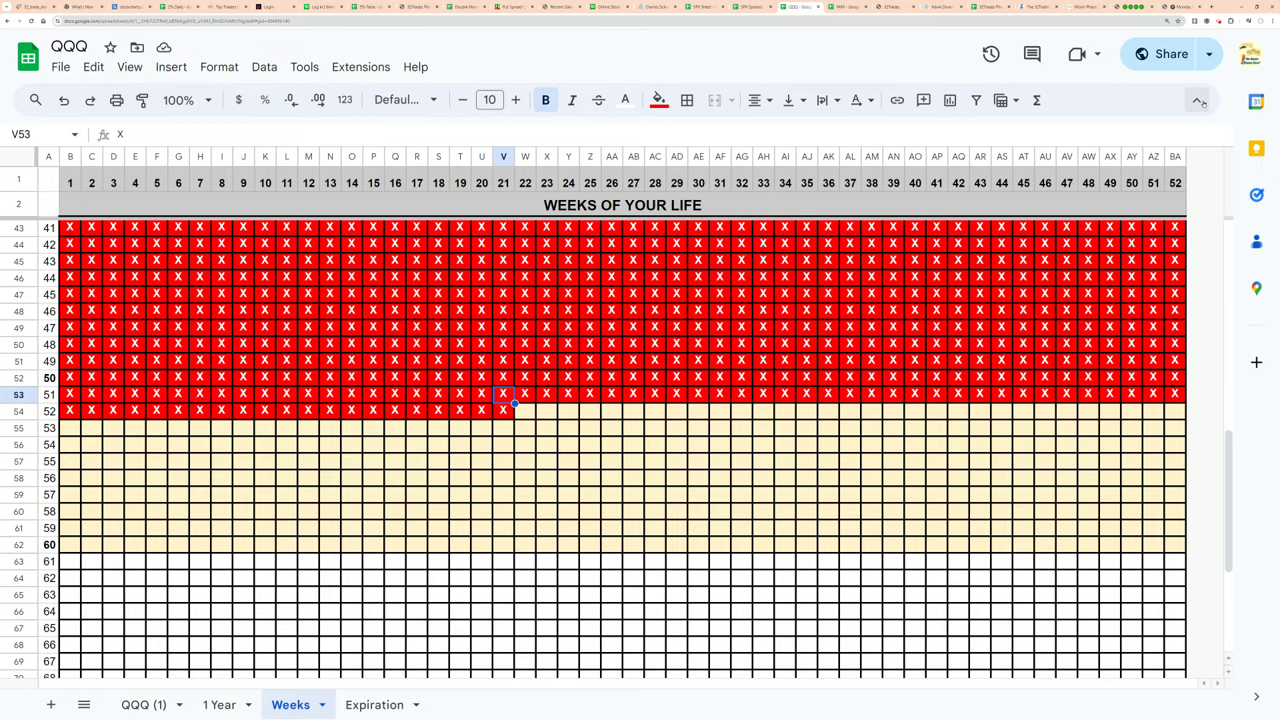
left_click(1196, 100)
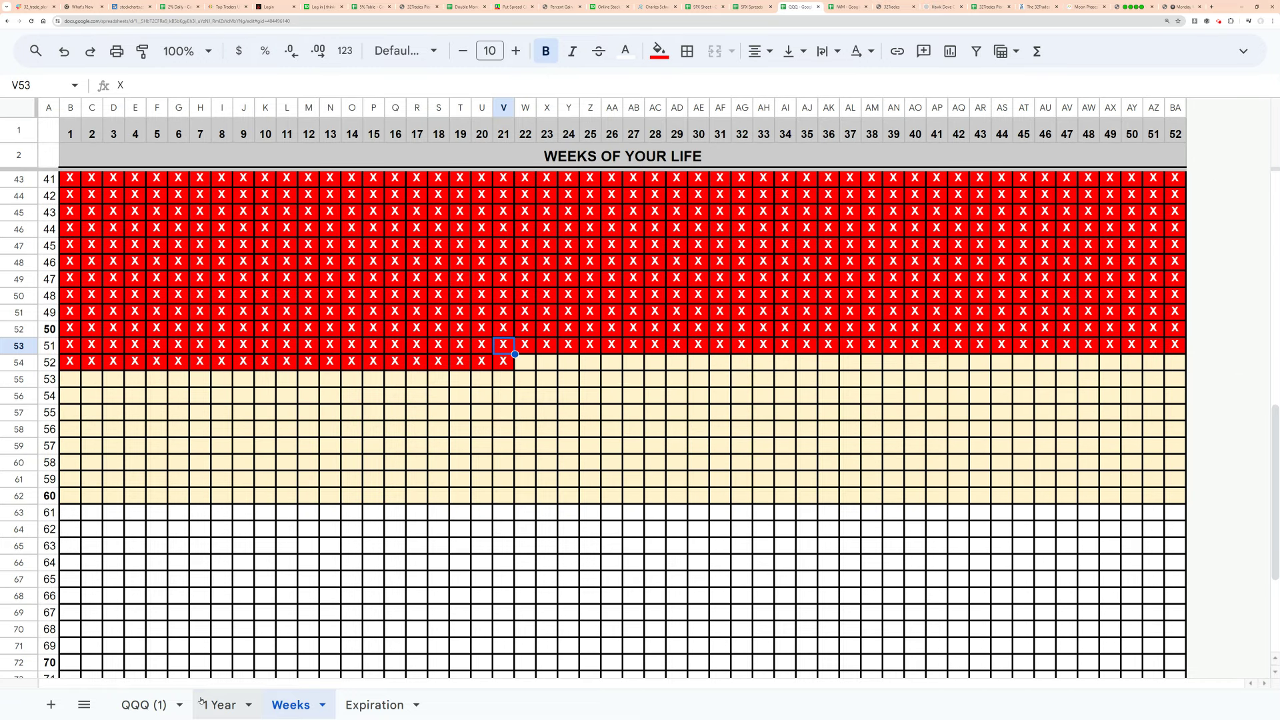
left_click(220, 705)
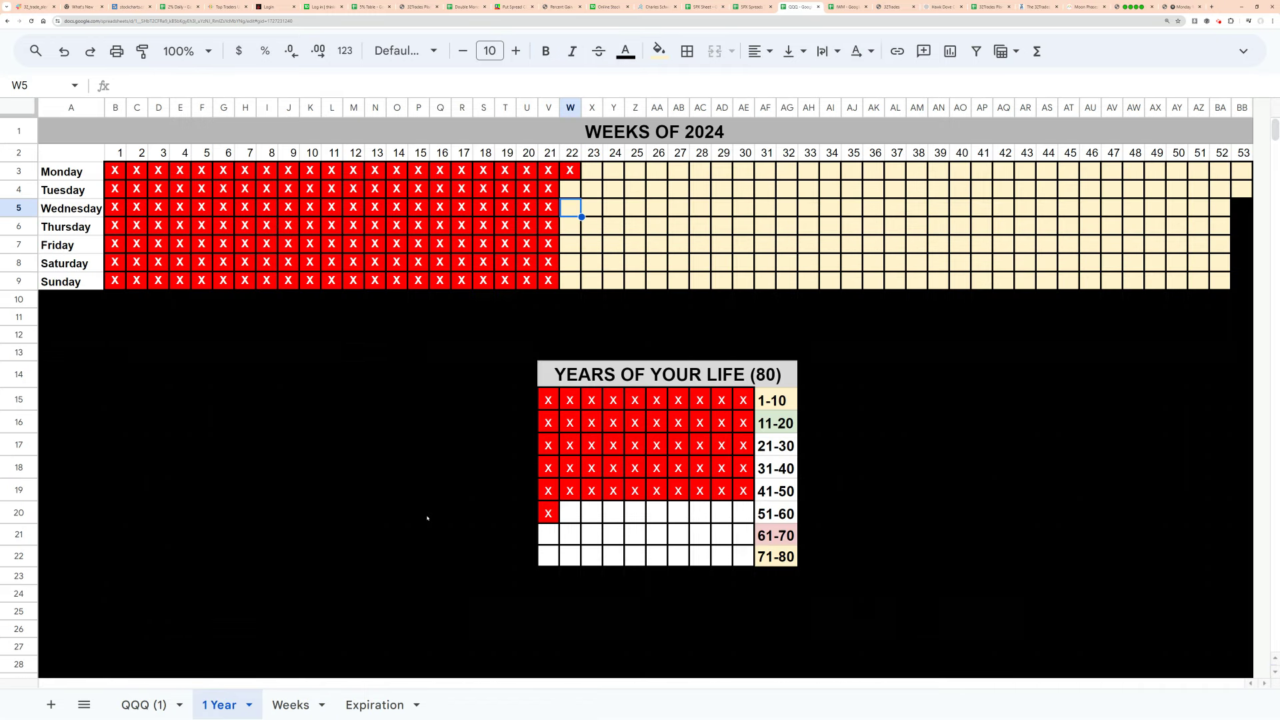
- Show the Expiration sheet with 18 realistic years left and 3250 trading hours
left_click(375, 705)
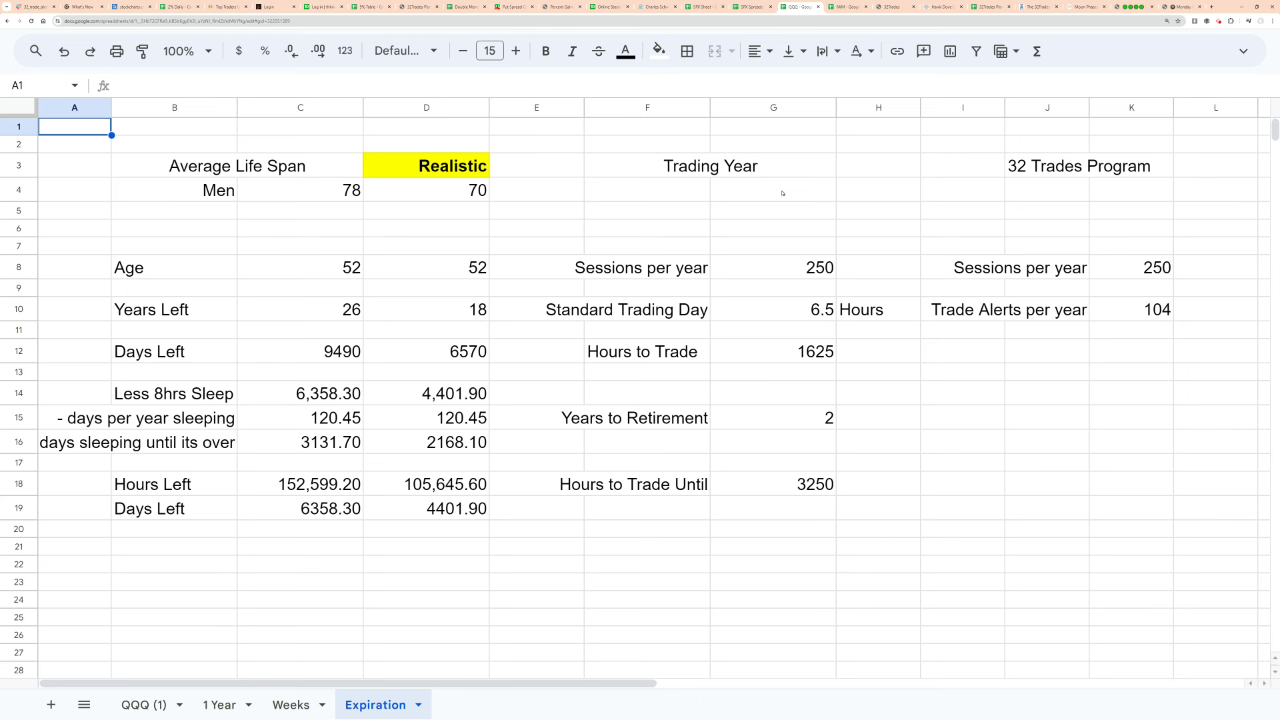
- Switch to the SPX Sheet and check the May-2 low of 5,011.05
left_click(698, 7)
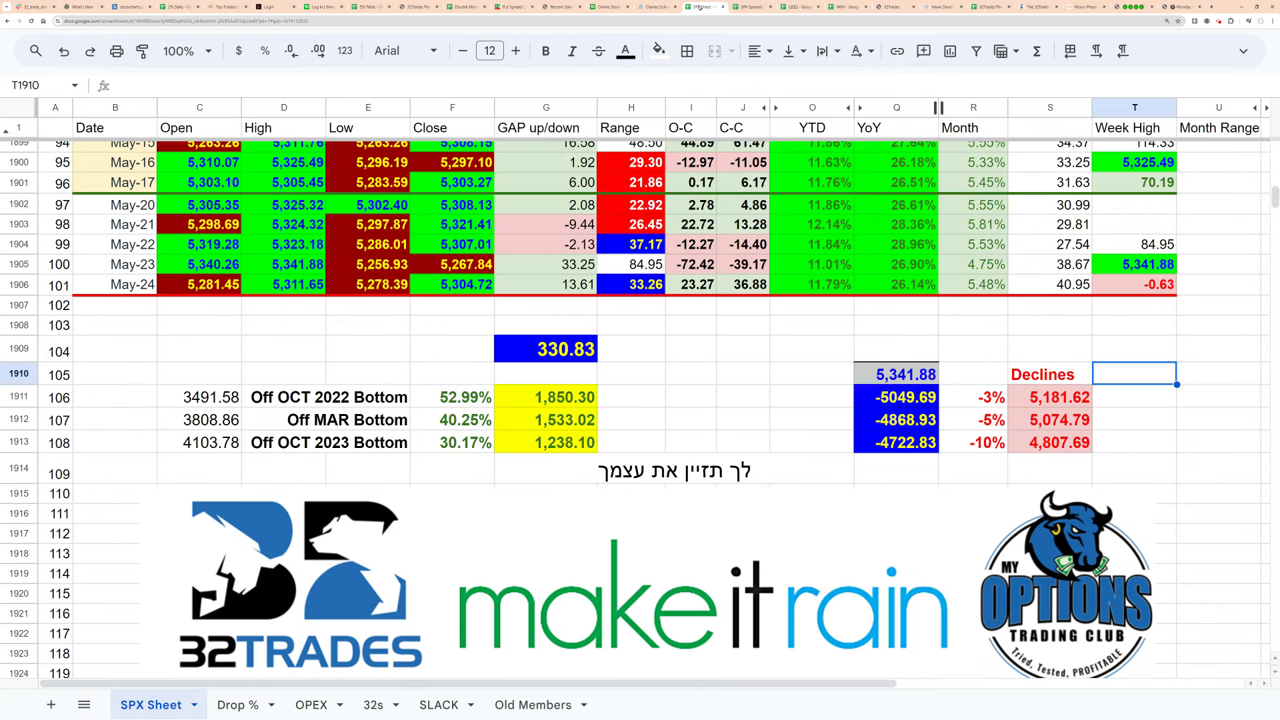
left_click(677, 327)
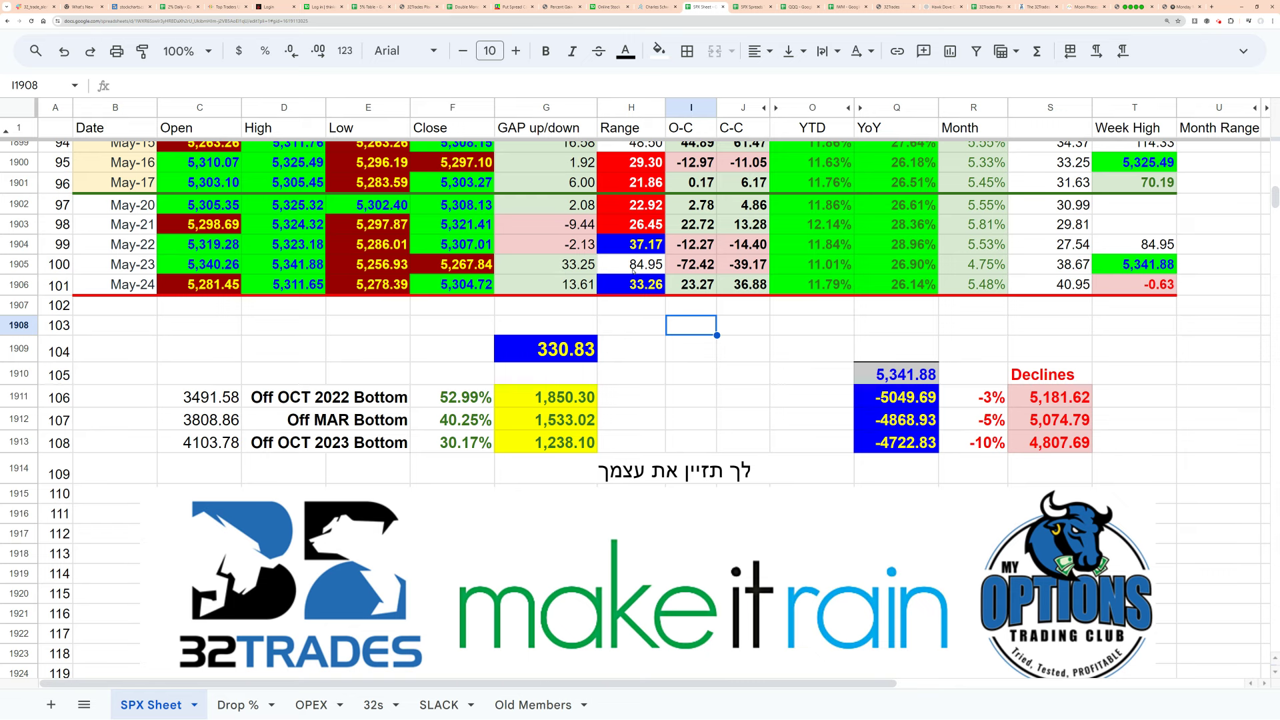
scroll(633, 270, "up", 2)
scroll(634, 270, "up", 4)
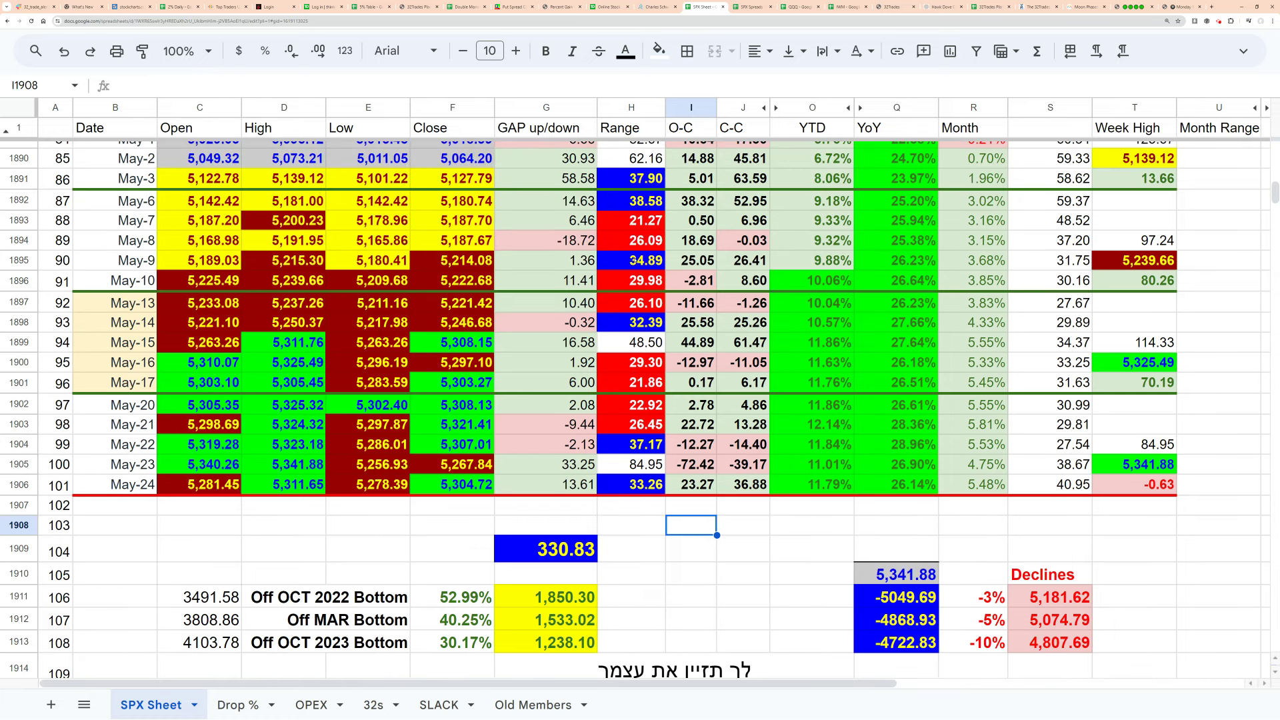
left_click(375, 159)
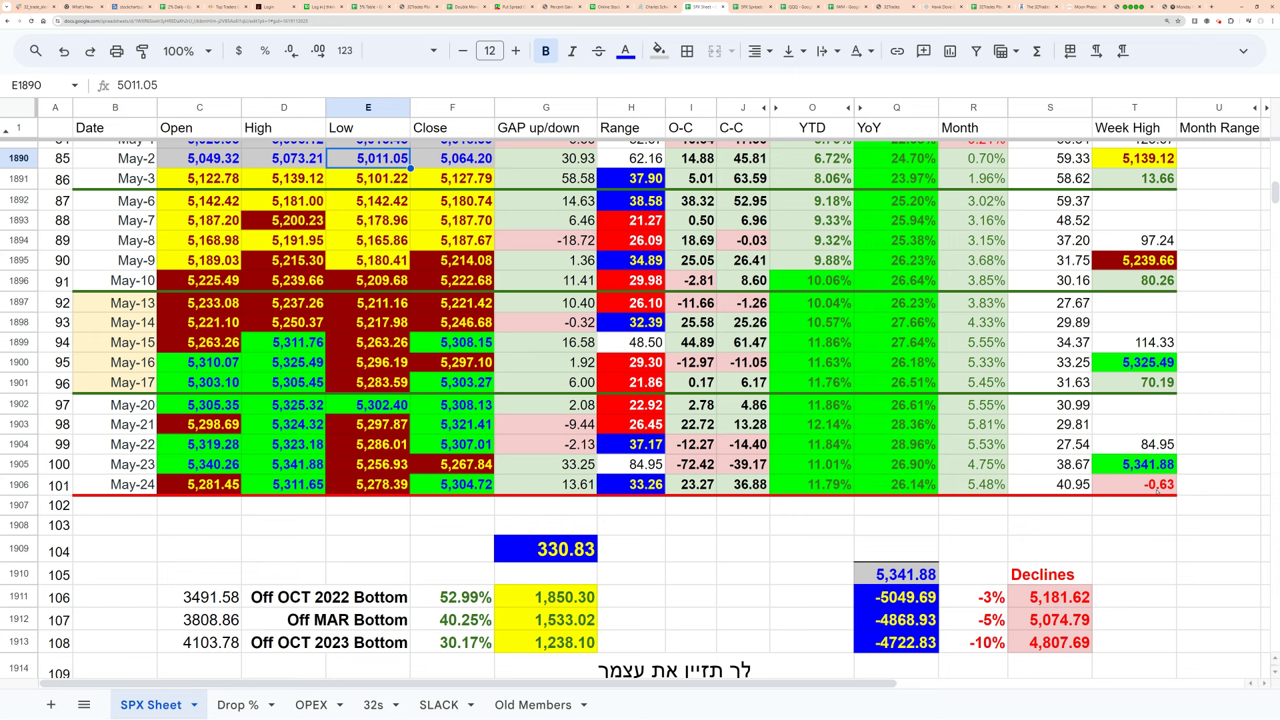
- Inspect the formula behind May-24's -0.63 weekly change value
scroll(1136, 285, "up", 1)
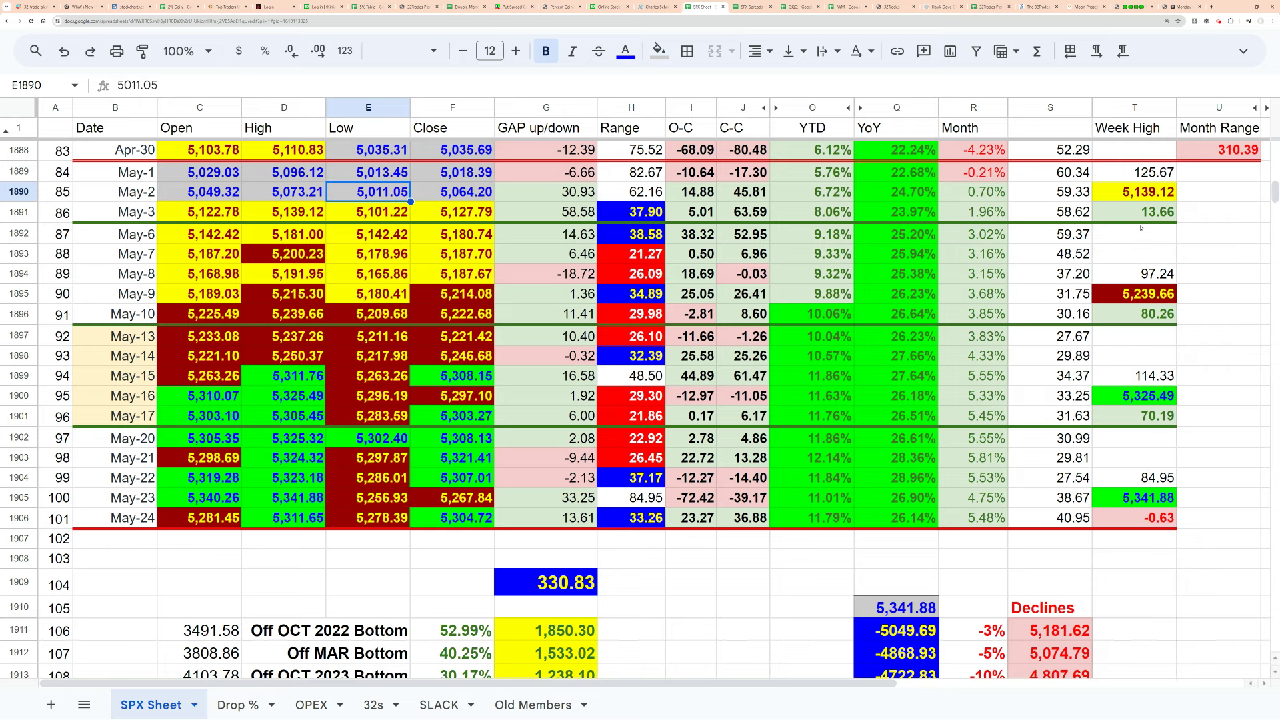
scroll(1140, 228, "up", 5)
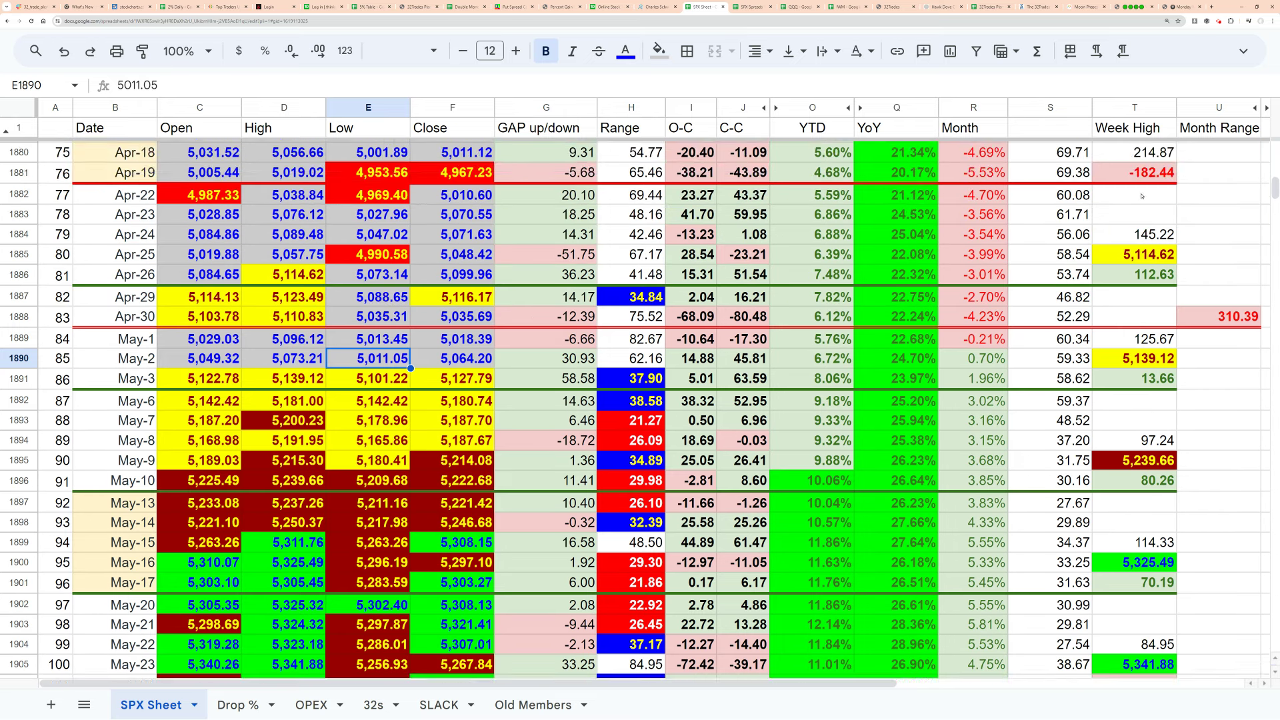
scroll(1142, 196, "down", 6)
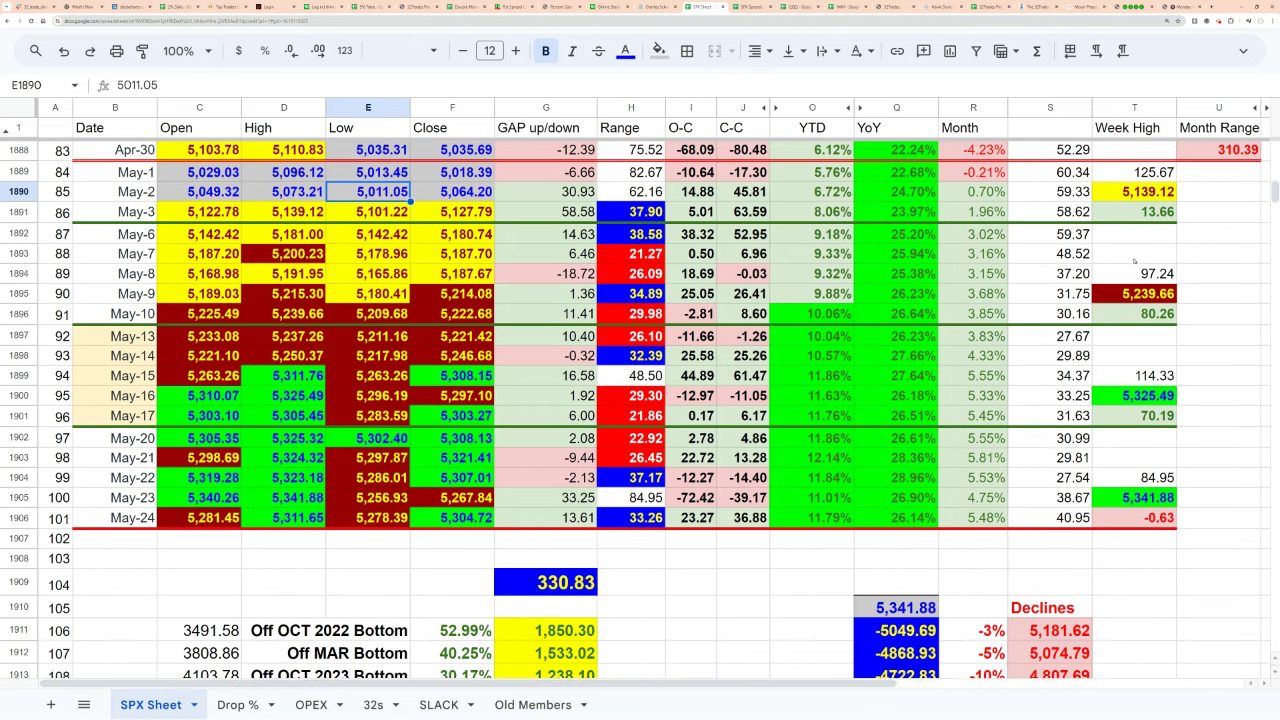
scroll(1133, 262, "down", 2)
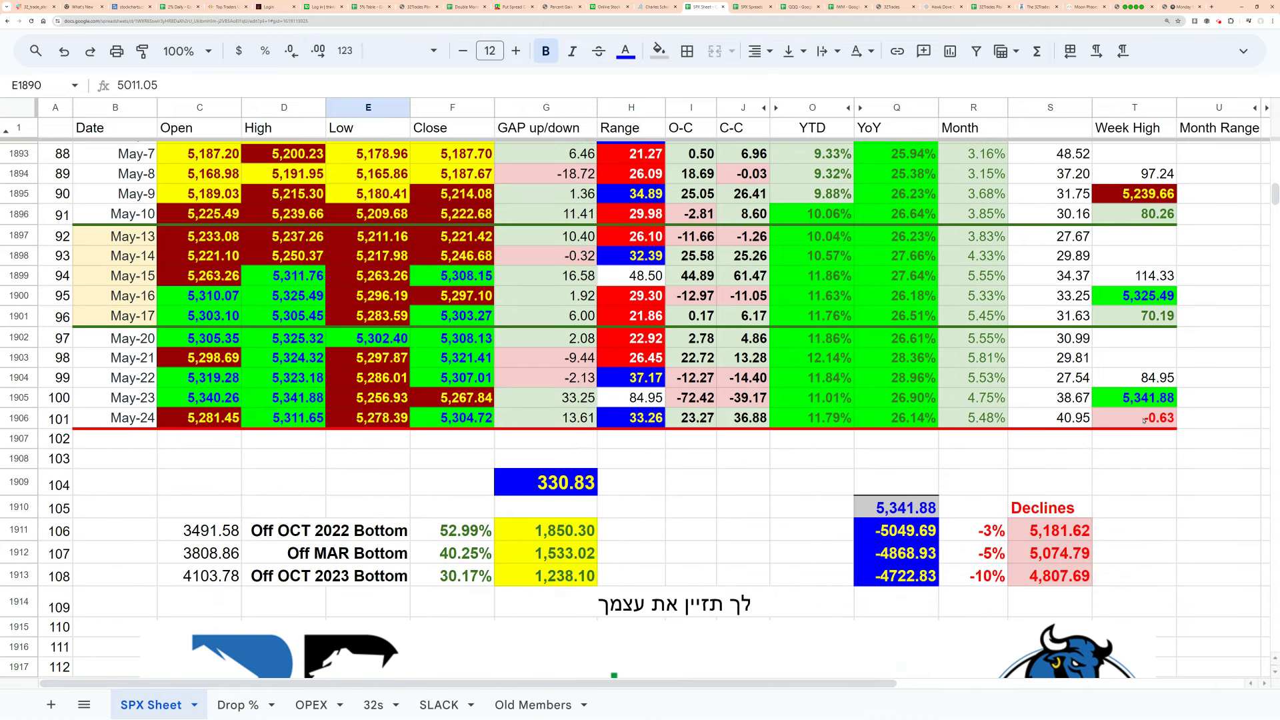
left_click(1145, 418)
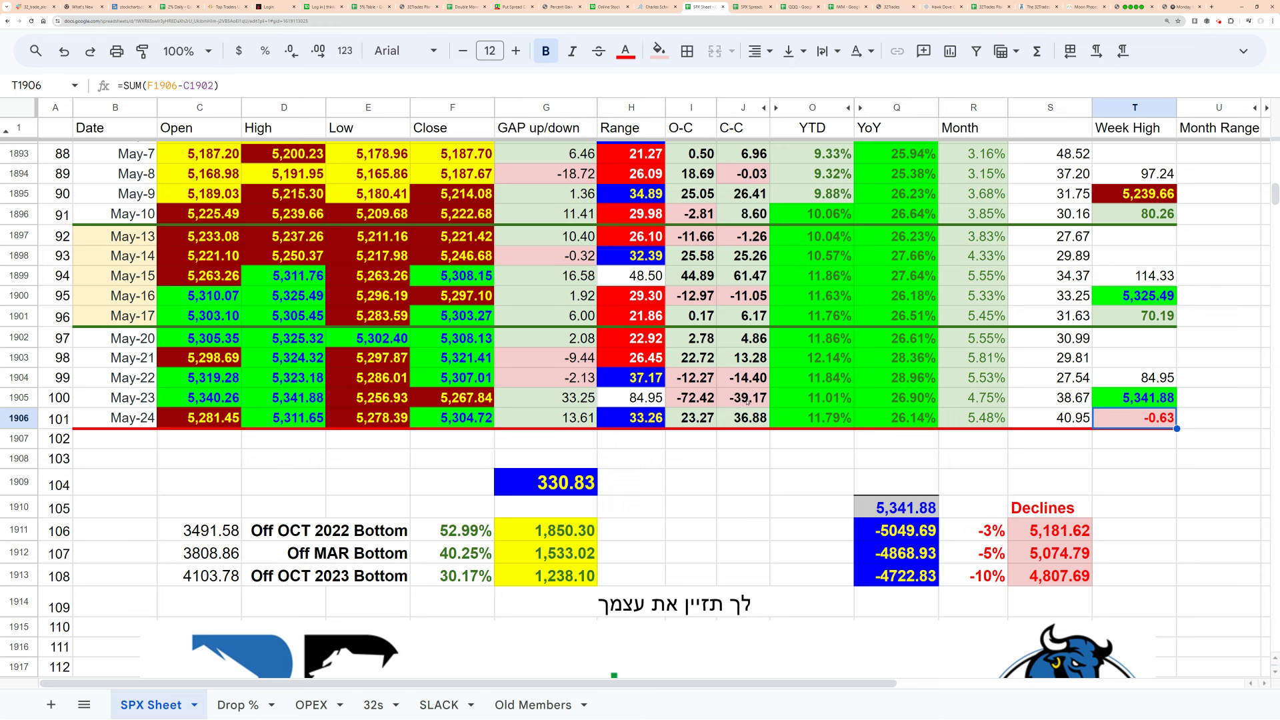
left_click(1087, 7)
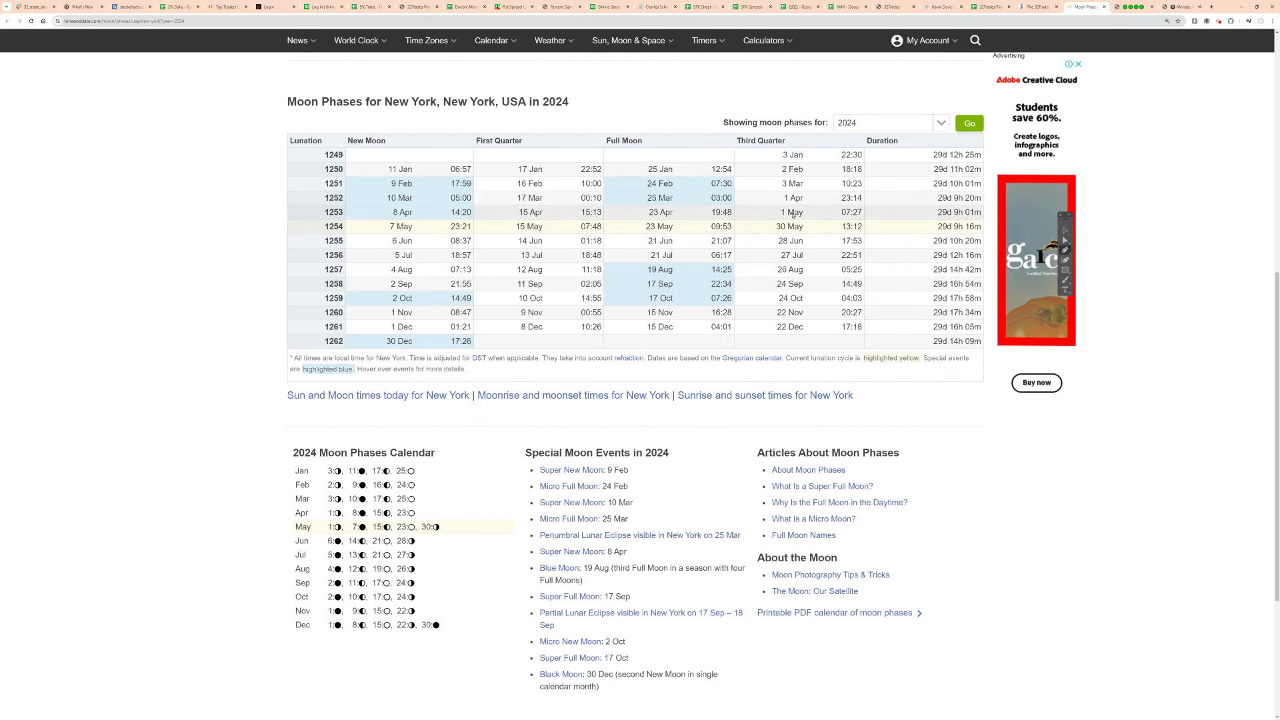
left_click(702, 7)
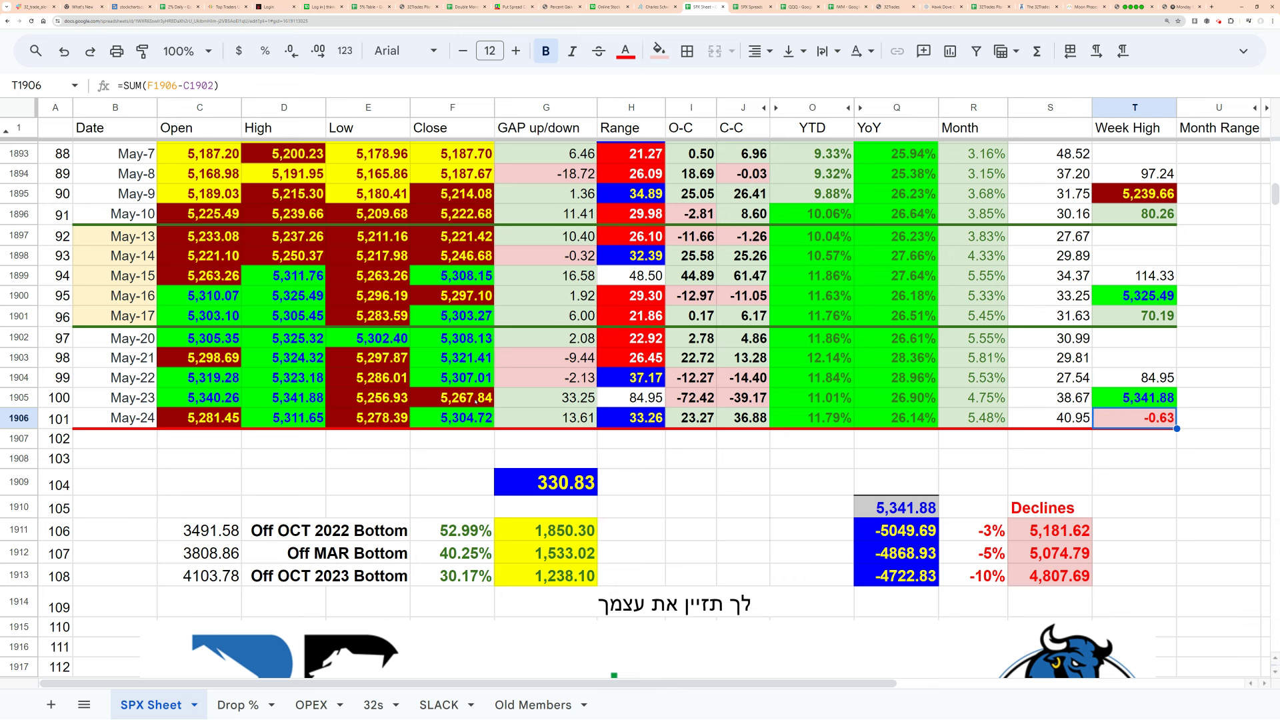
- Leave the SPX Sheet for SPX Spreads Test, then the Week Ending MAY 24 Watch newsletter
scroll(1090, 405, "up", 5)
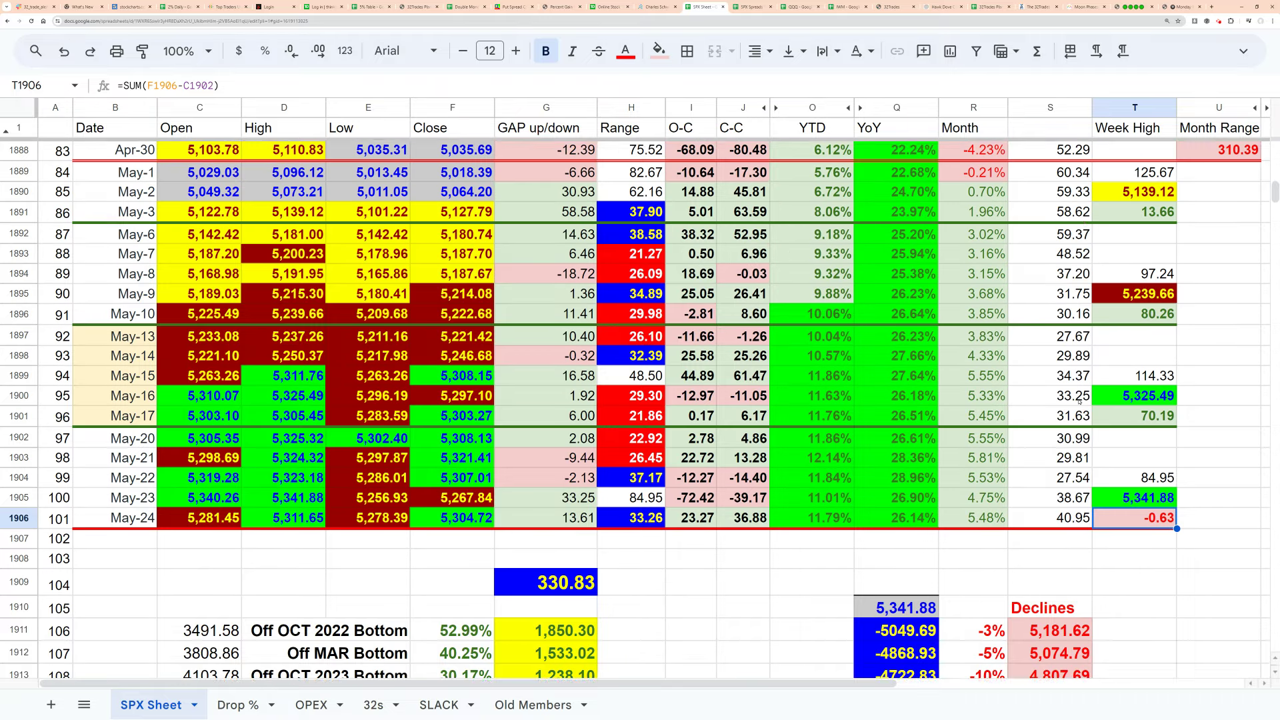
scroll(1093, 208, "down", 5)
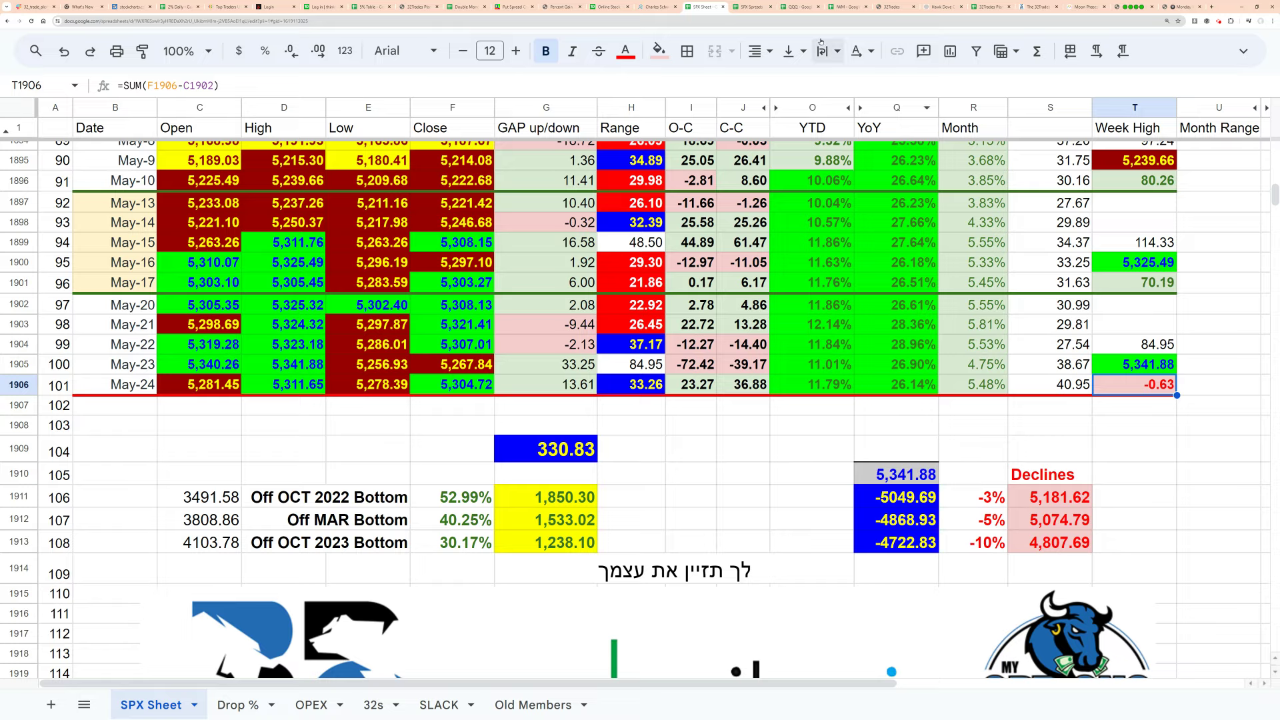
left_click(750, 7)
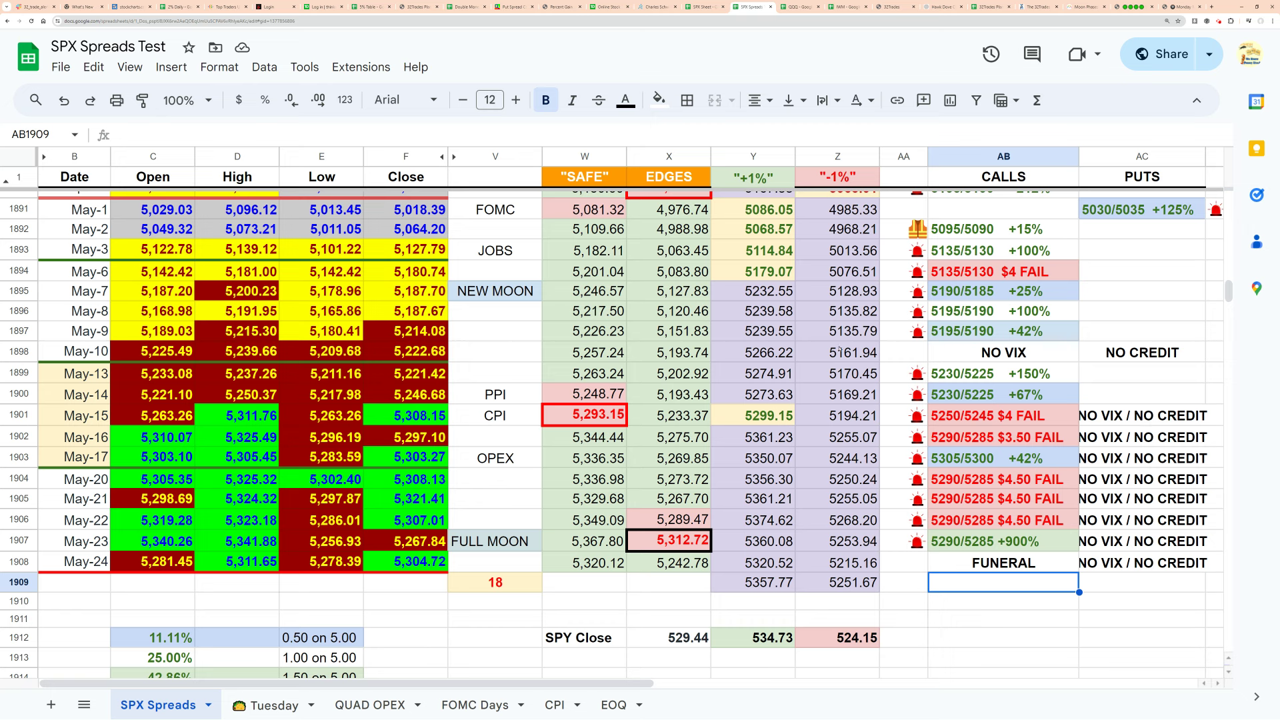
left_click(1129, 7)
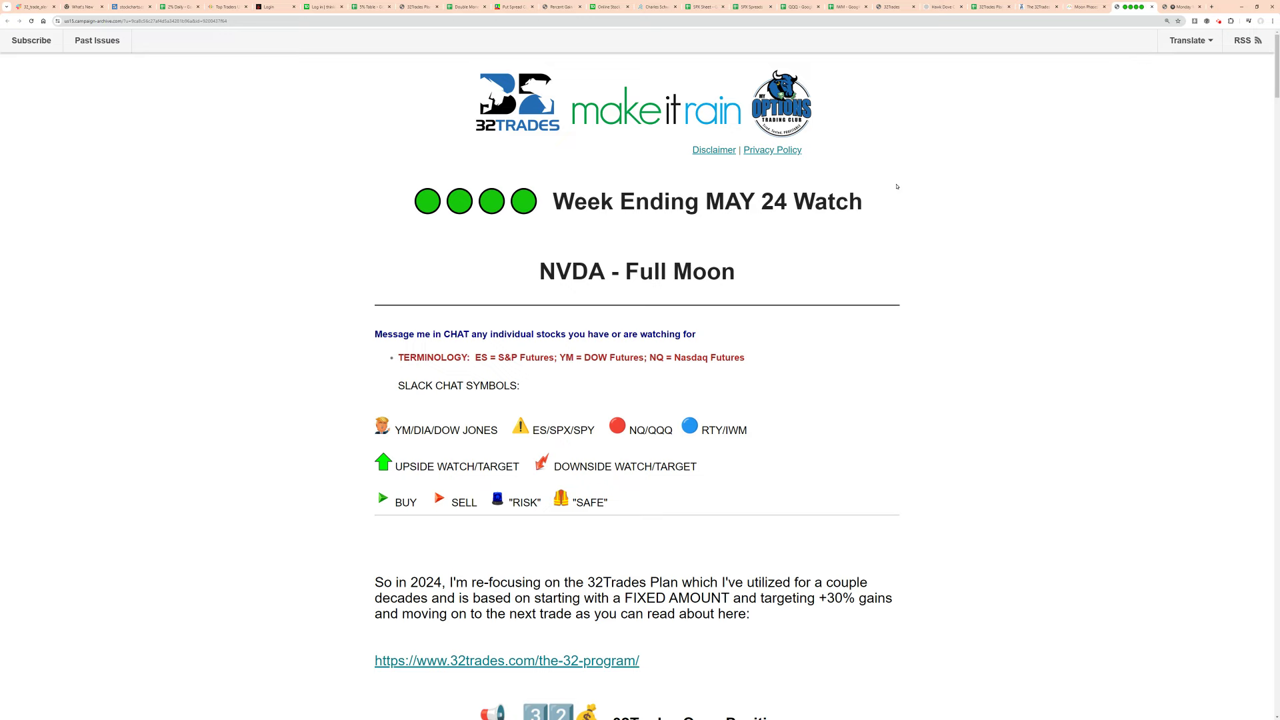
- Scroll past open positions and SPX/QQQ charts to the NVDA 1060 - 760 range section
scroll(1032, 254, "down", 10)
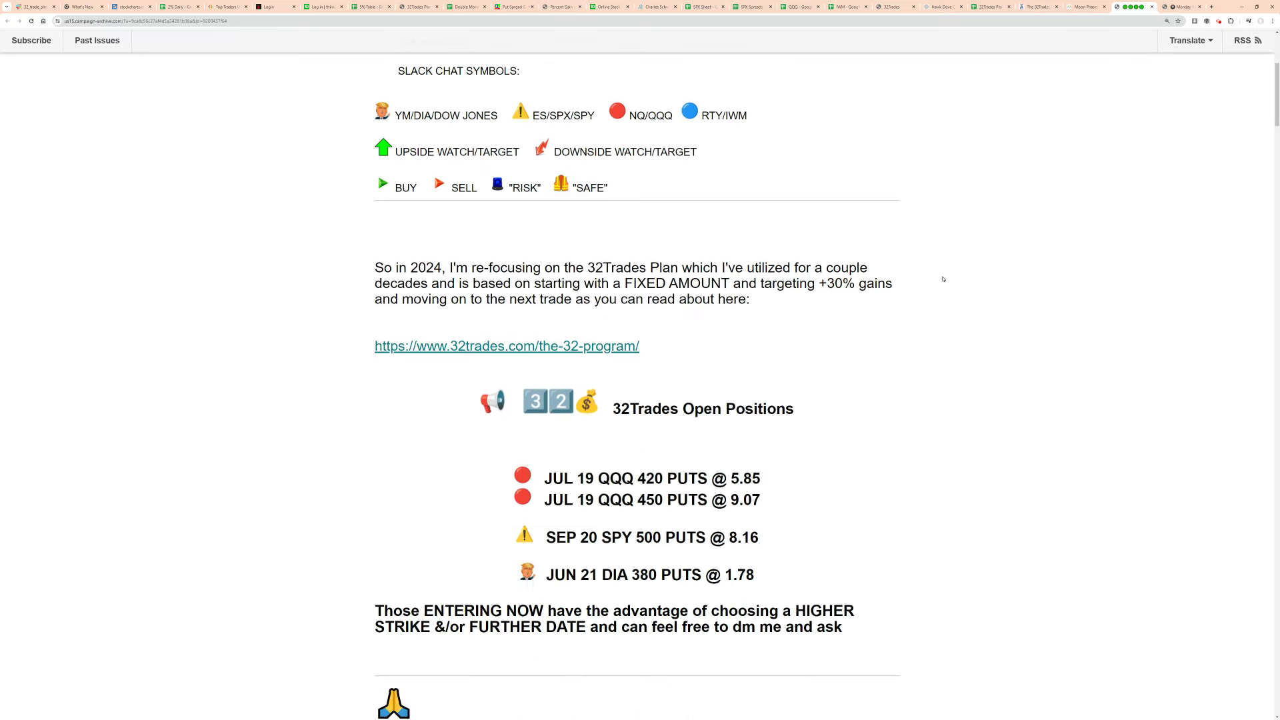
scroll(950, 277, "down", 14)
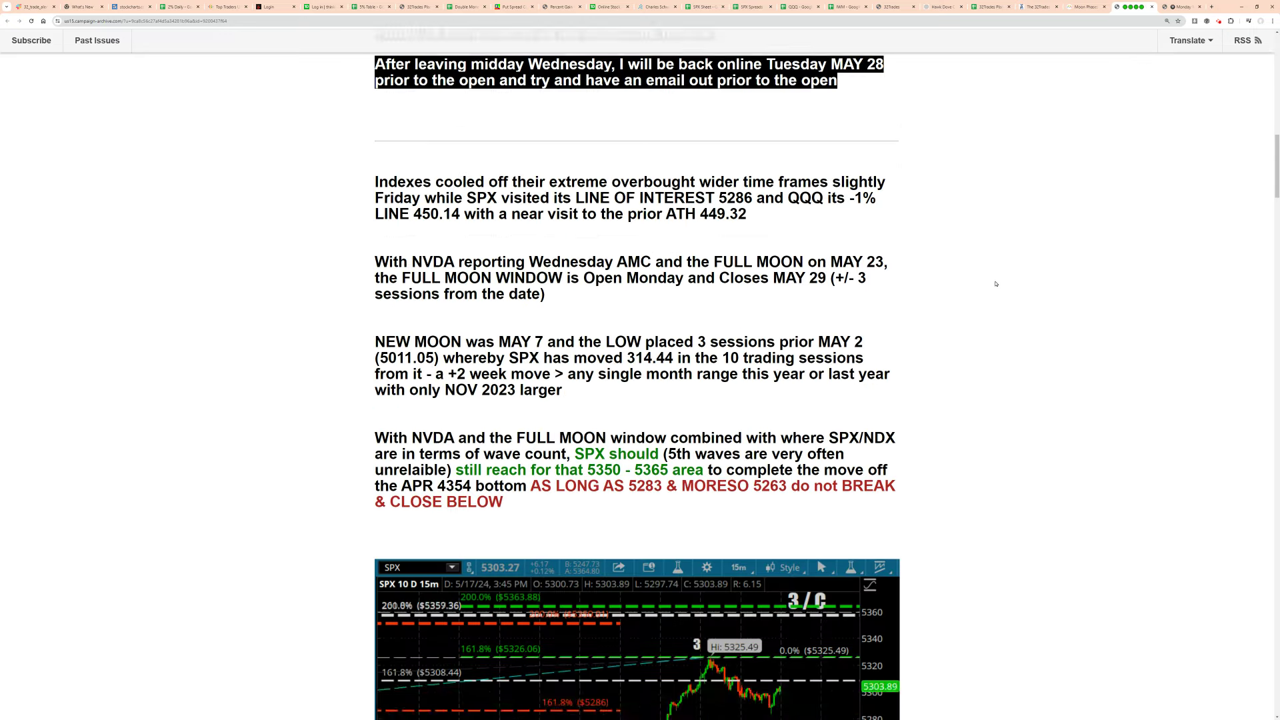
scroll(994, 284, "down", 6)
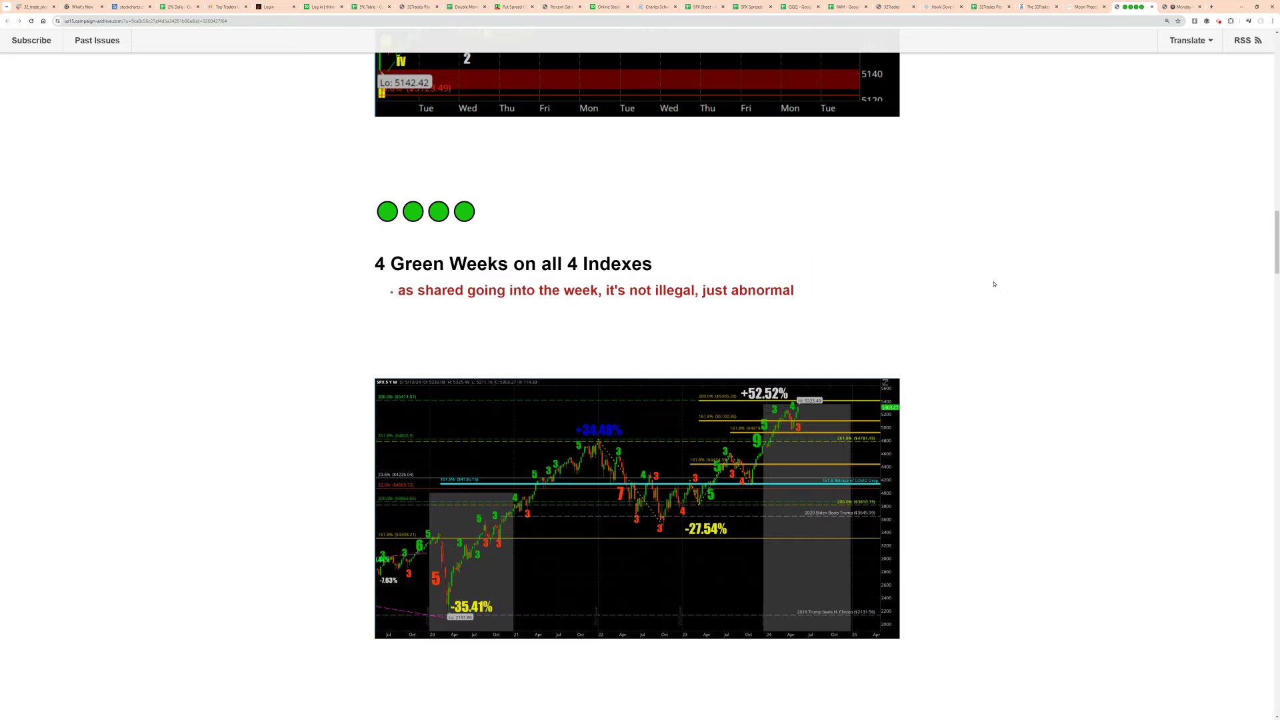
scroll(921, 293, "down", 9)
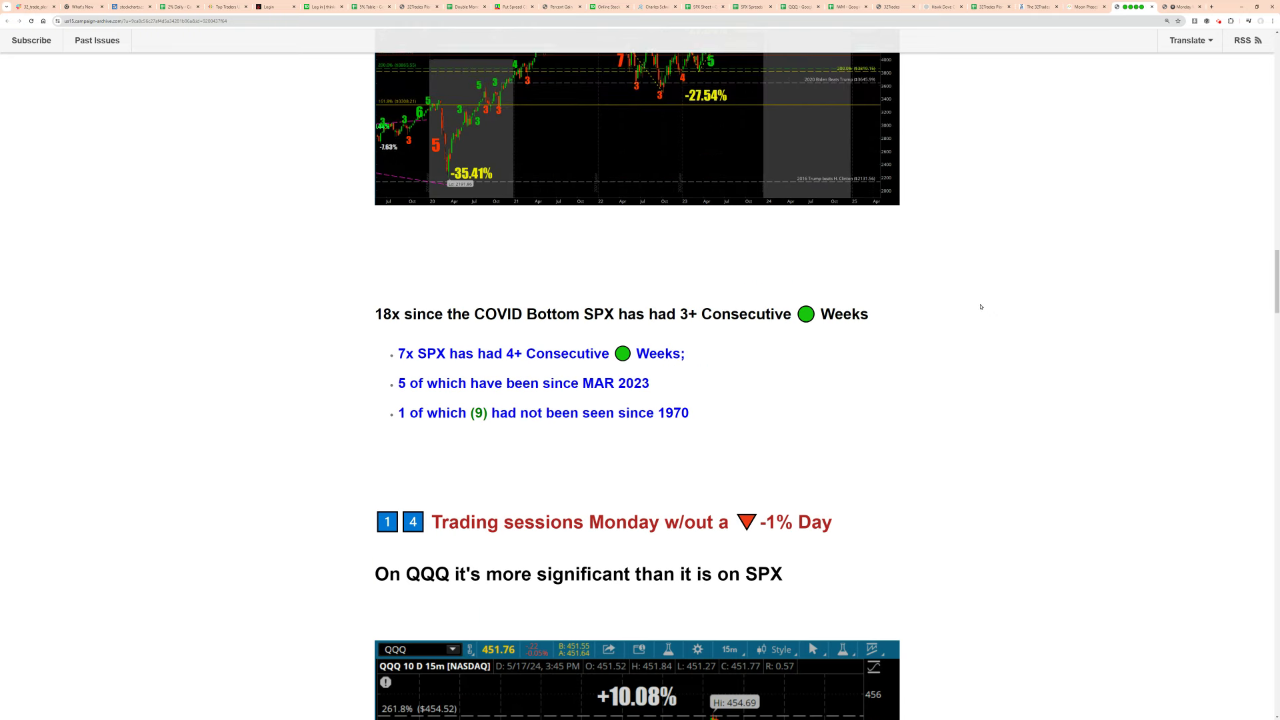
scroll(980, 306, "down", 14)
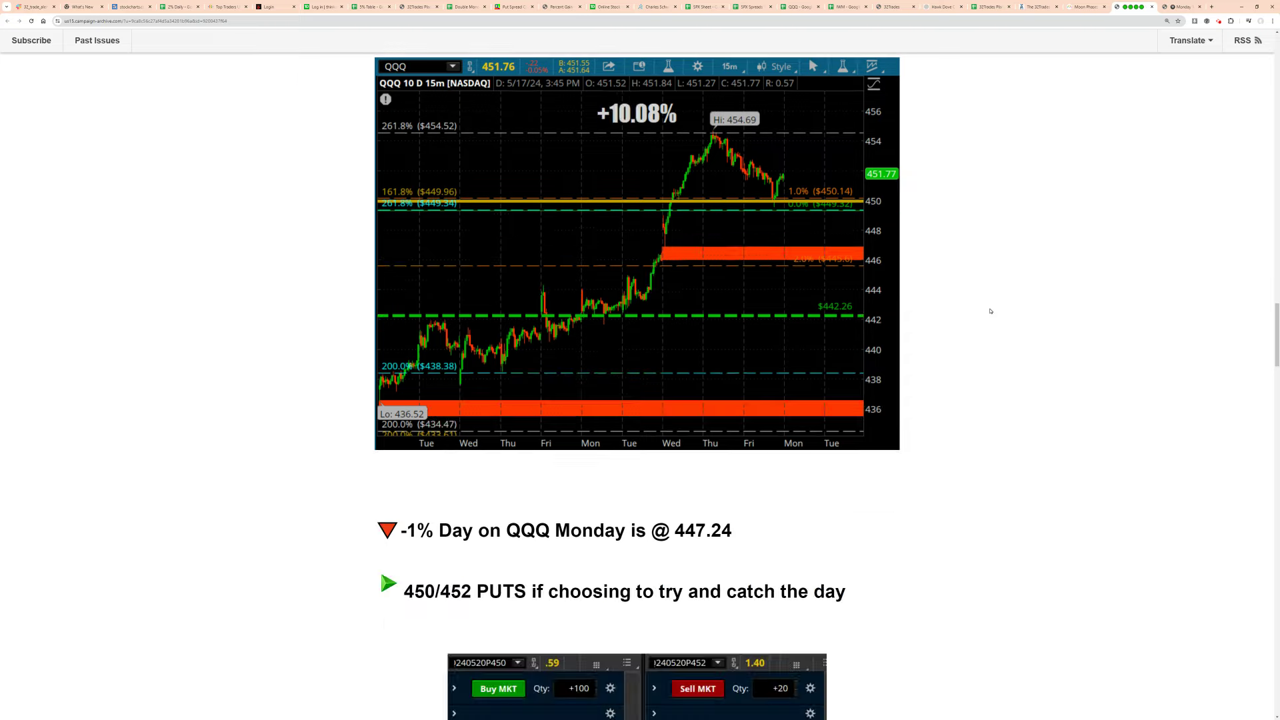
scroll(992, 309, "down", 10)
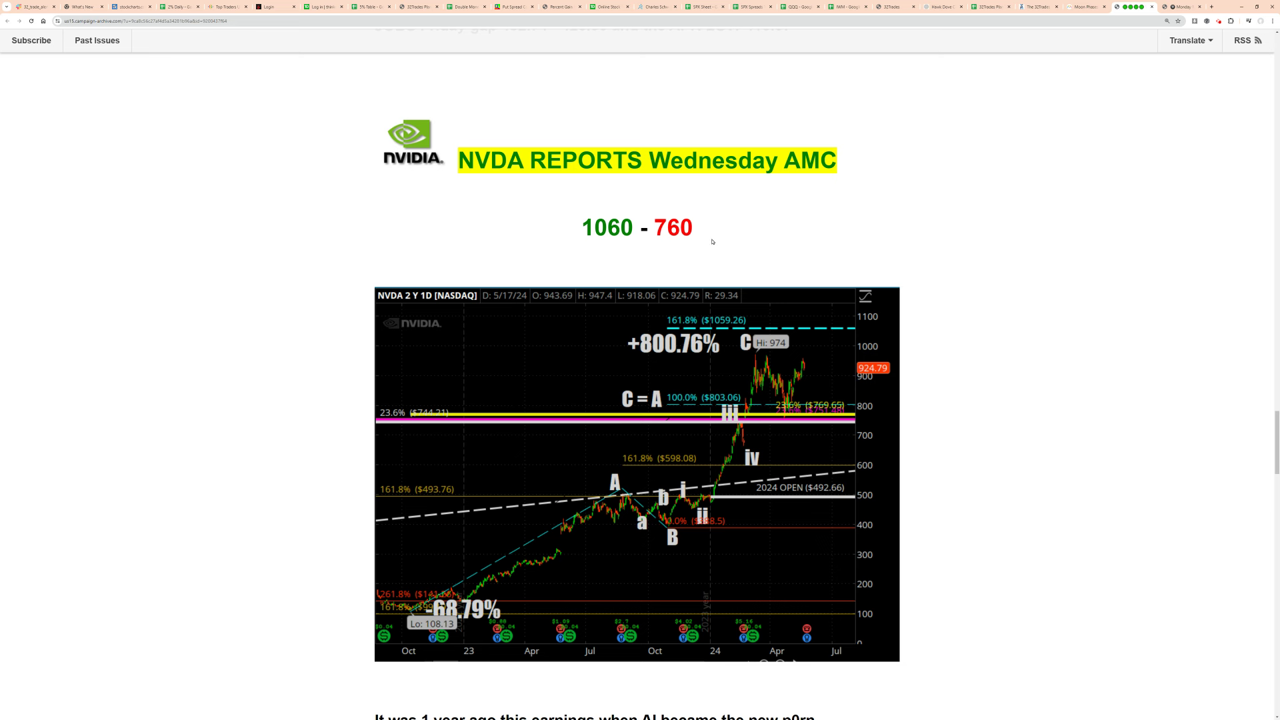
- Open the Monday MAY 20 Watch issue and scroll to the -1% spread strategy examples
left_click(1182, 6)
scroll(619, 262, "down", 2)
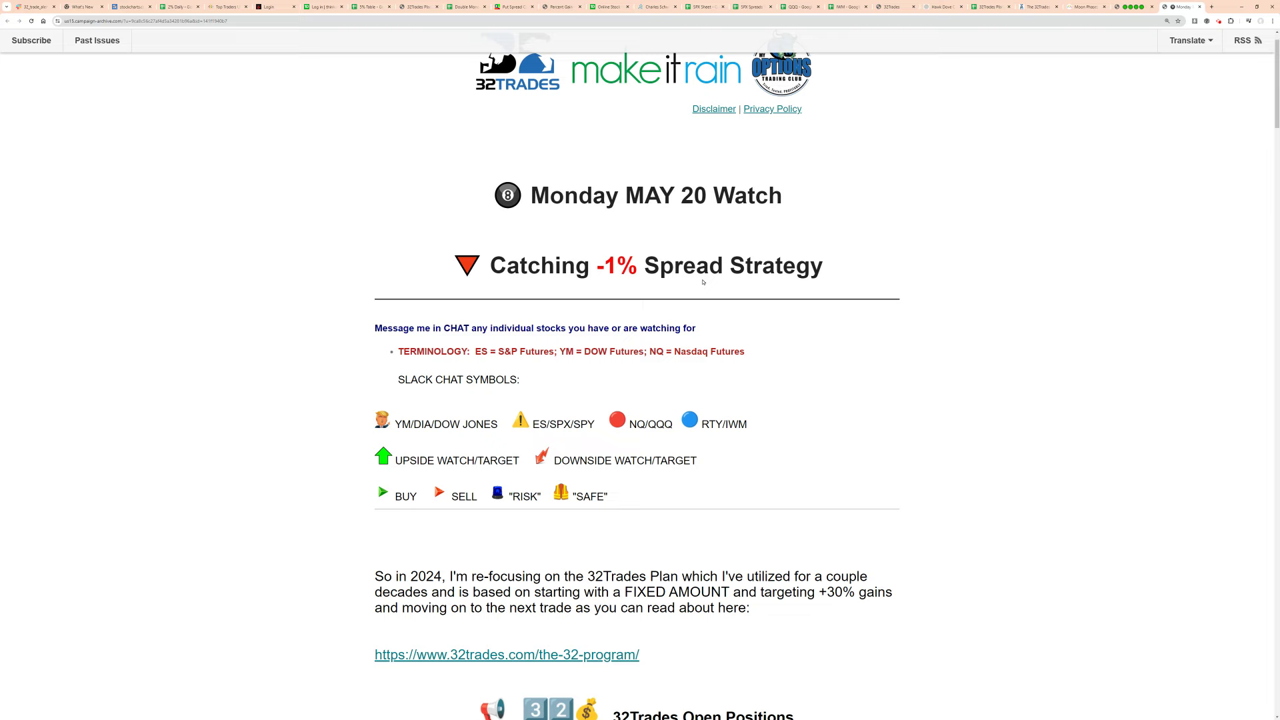
scroll(664, 225, "down", 10)
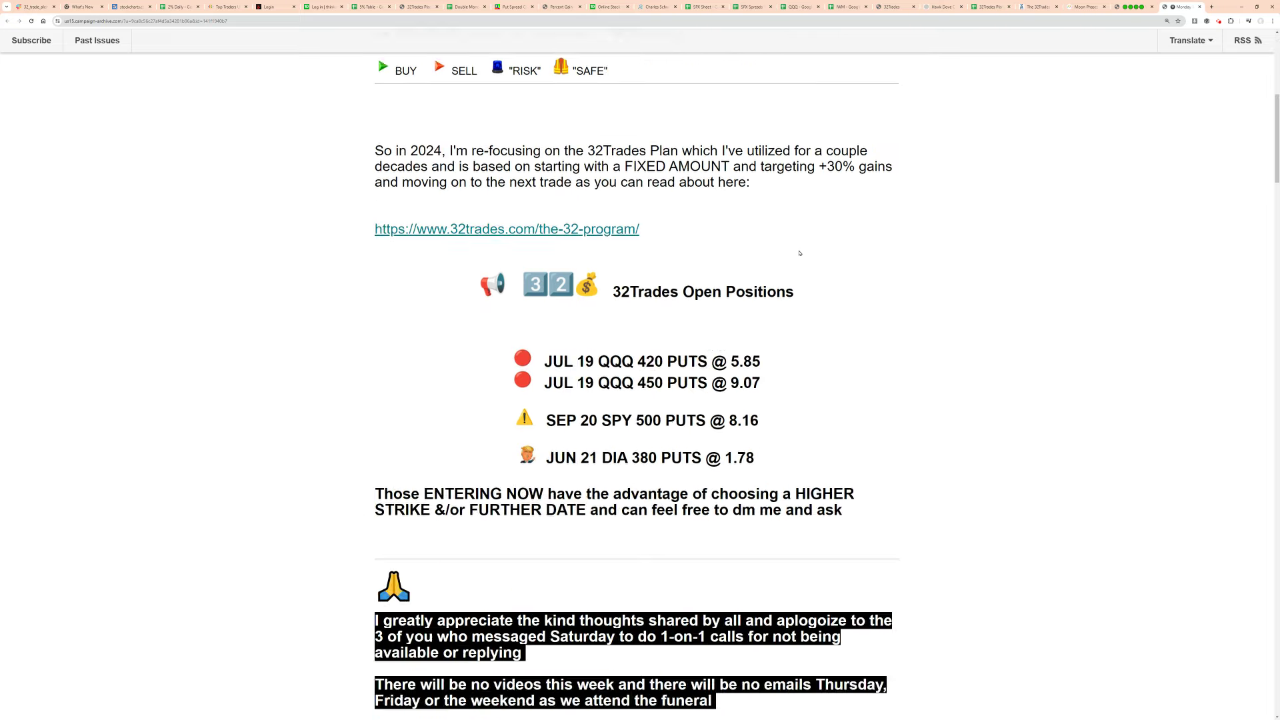
scroll(822, 270, "down", 15)
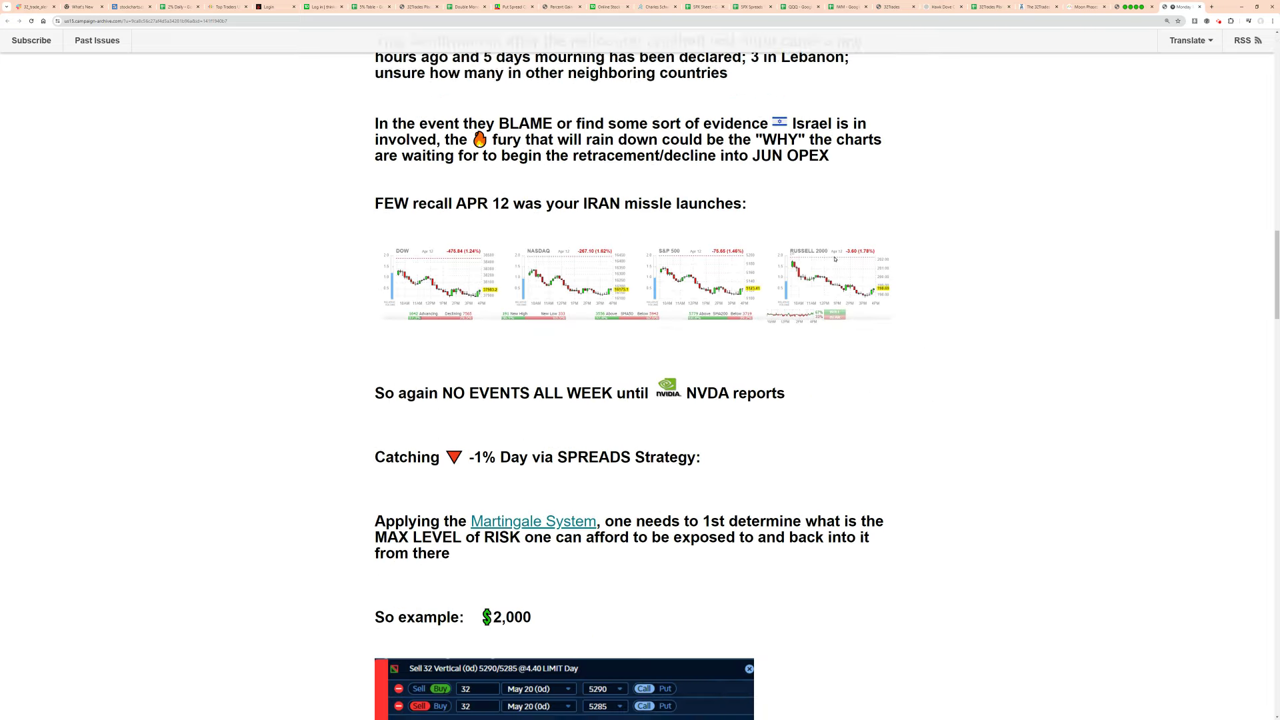
scroll(828, 259, "down", 2)
scroll(829, 258, "up", 3)
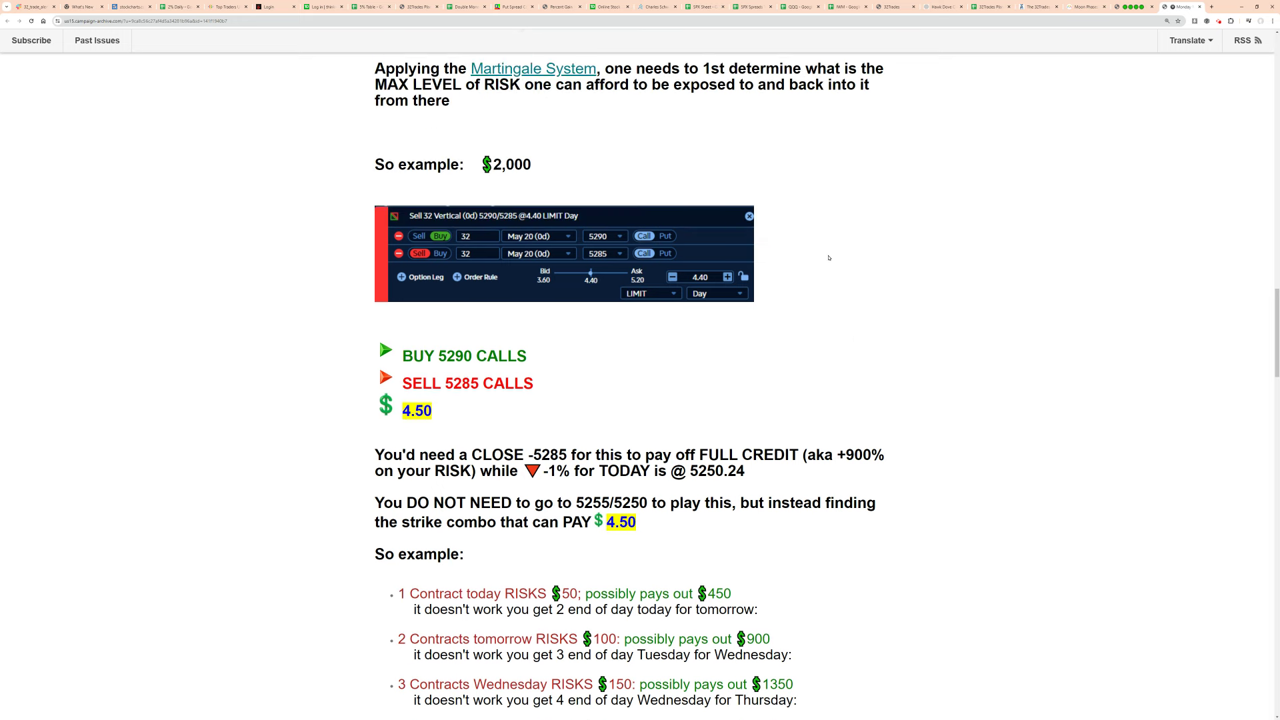
scroll(837, 315, "down", 1)
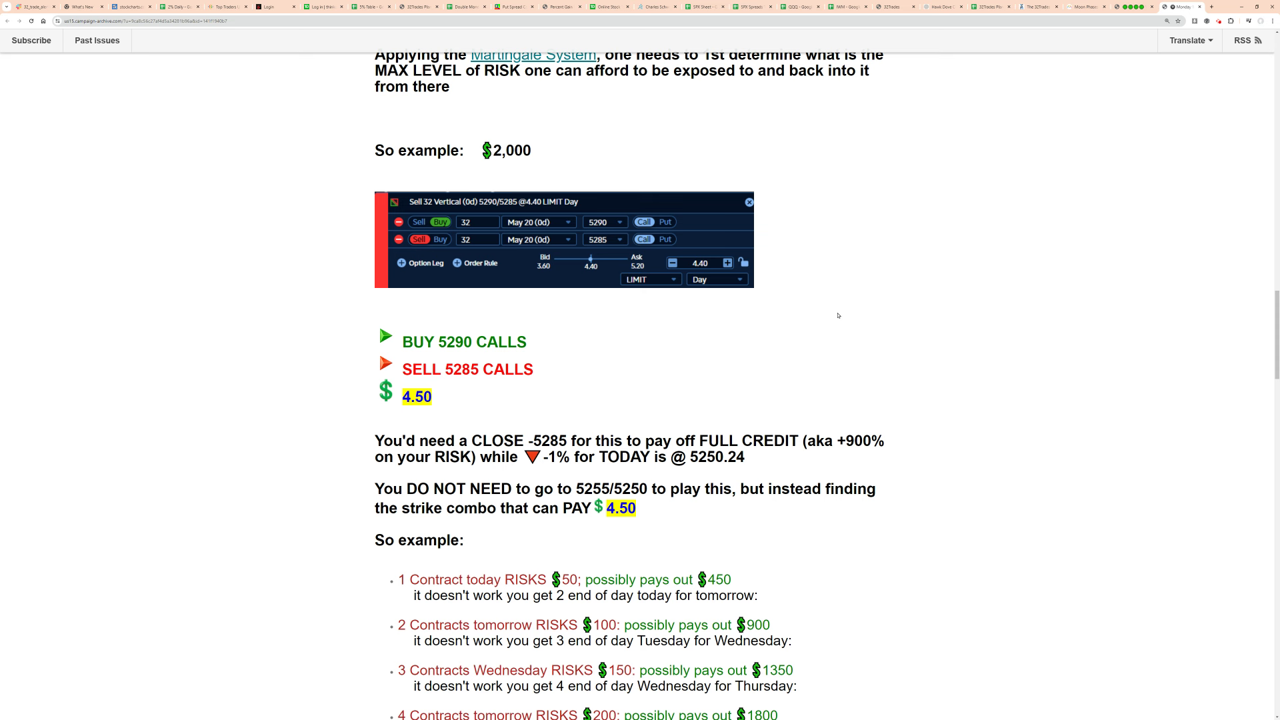
scroll(736, 288, "down", 3)
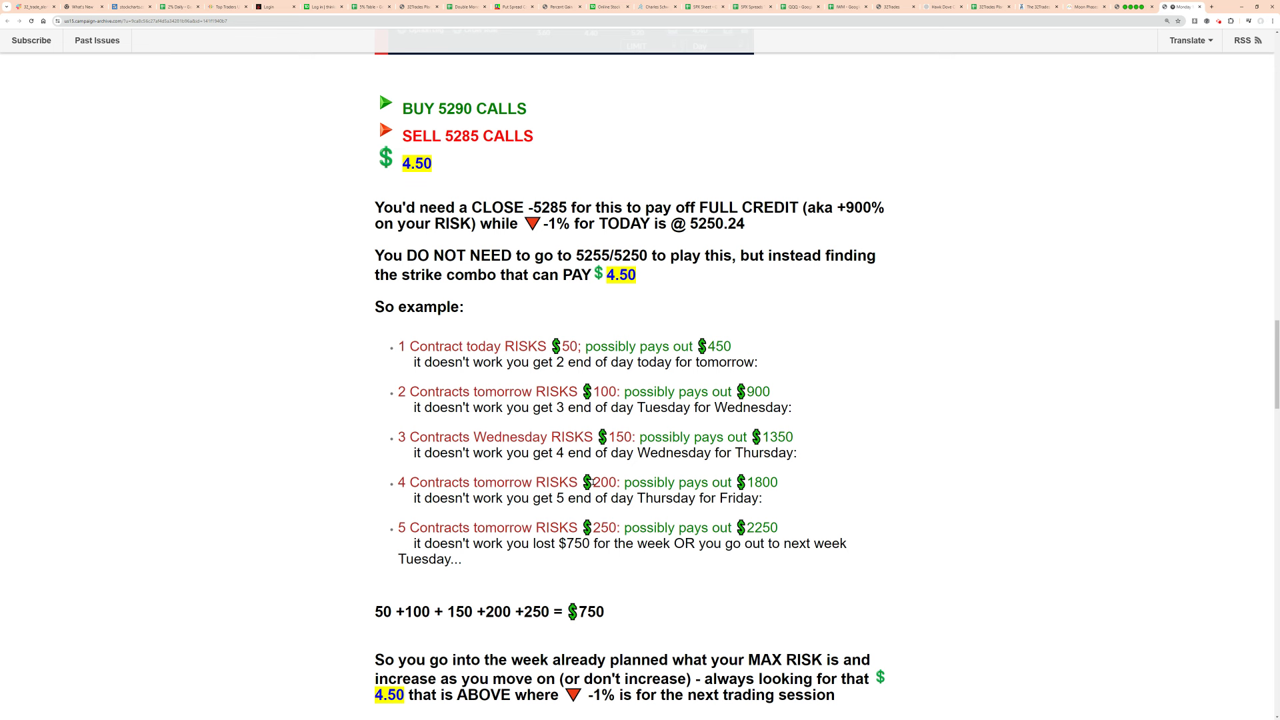
- Review the contract examples, highlighting the 1800 payout in the fourth example
left_click(601, 482)
left_click(617, 437)
left_click(566, 347)
left_click_drag(747, 481, 777, 481)
left_click(795, 484)
- Return to SPX Spreads Test and select May-23's EDGES cell 5,312.72
left_click(751, 8)
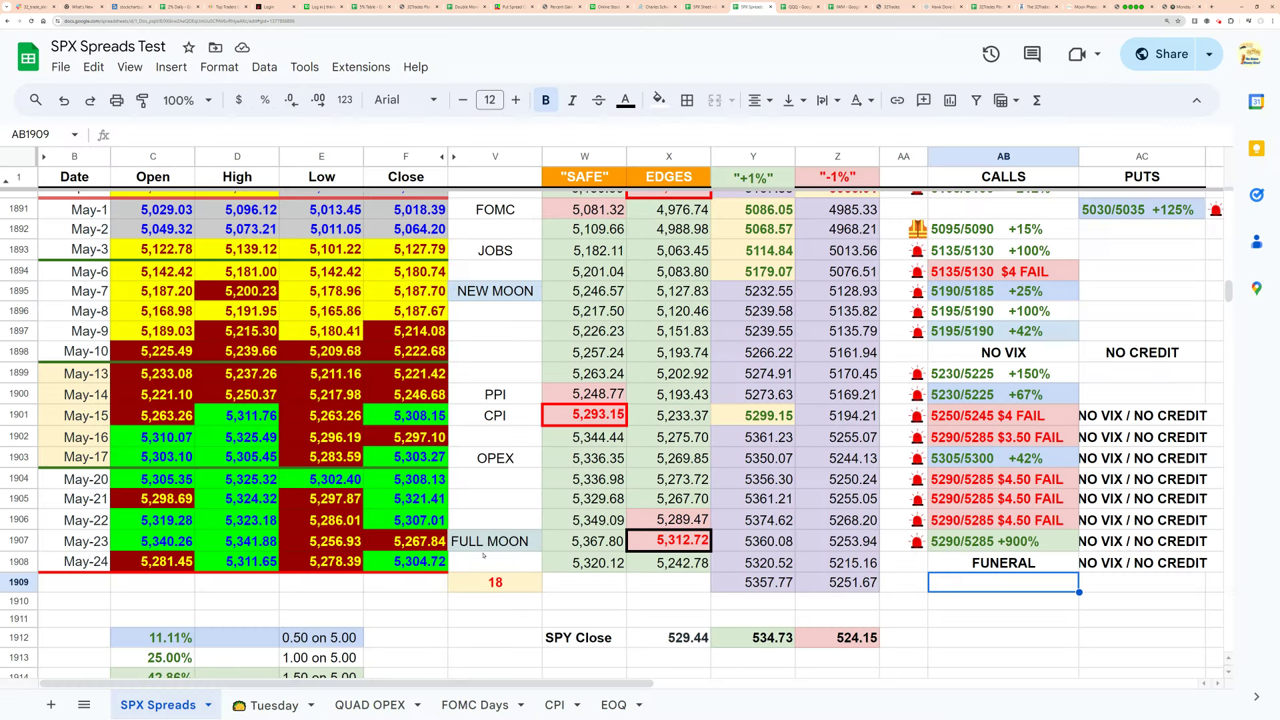
left_click(654, 521)
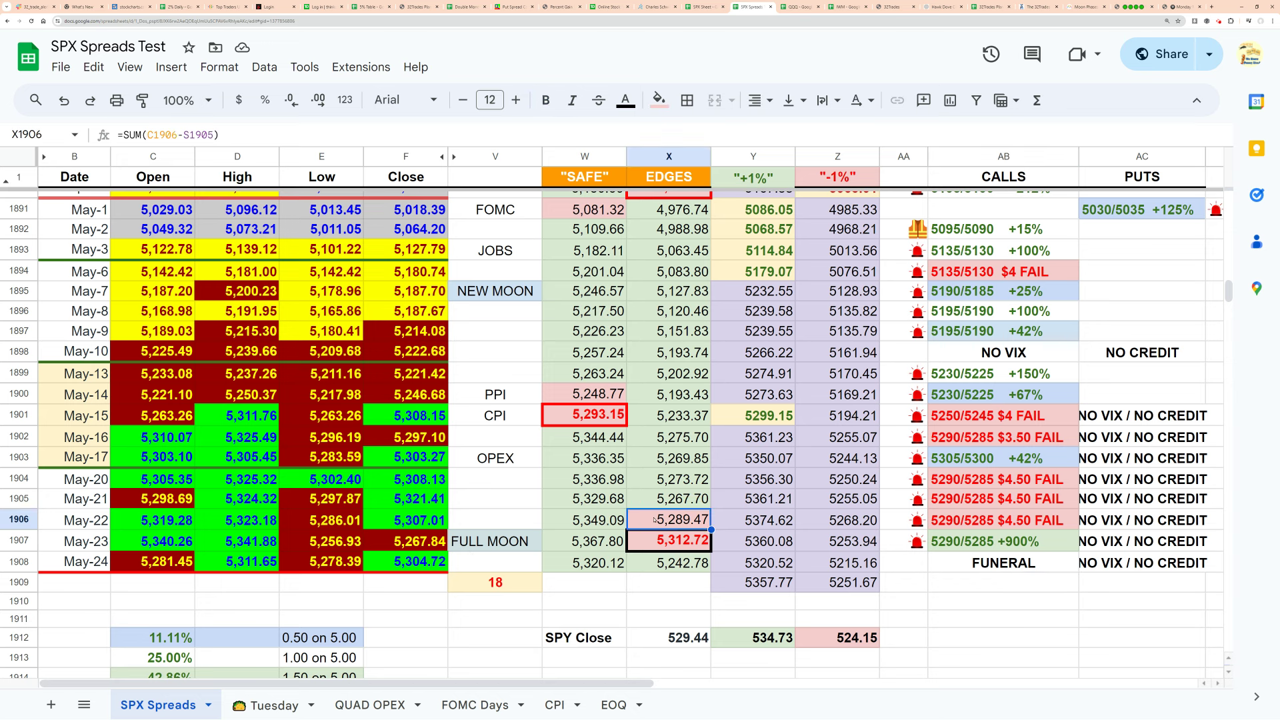
left_click(658, 544)
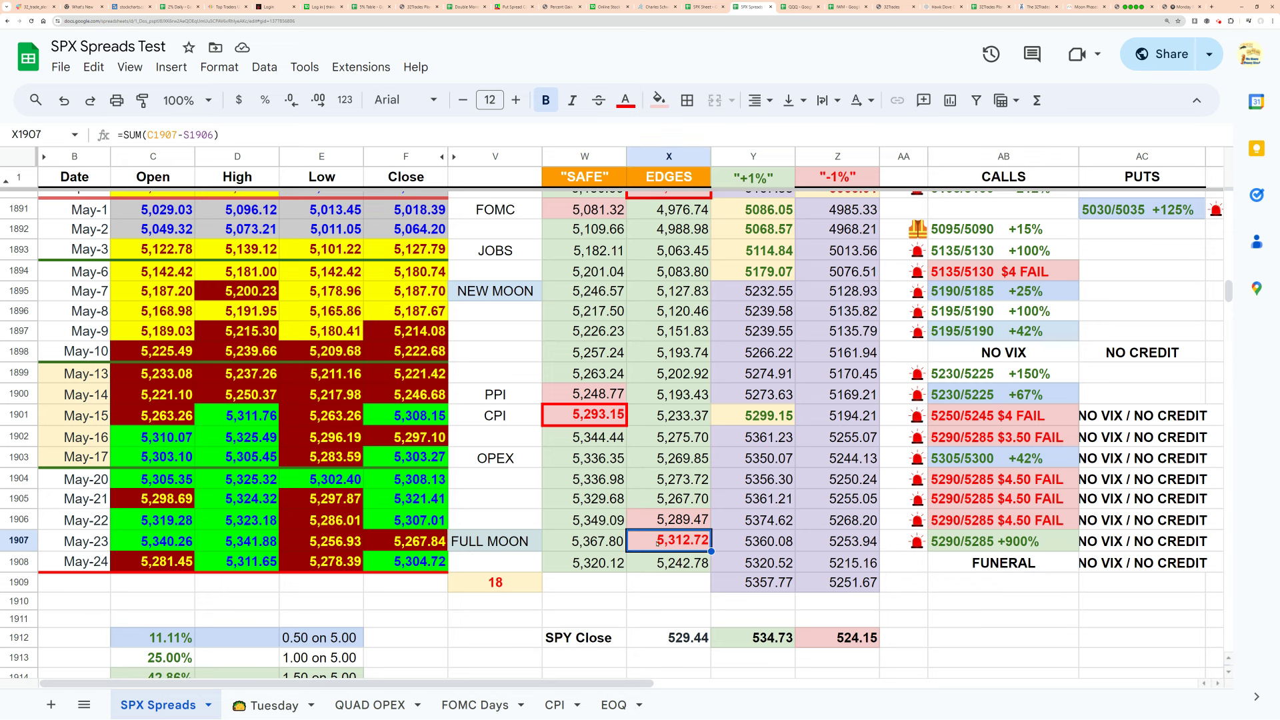
- Put a dark border, with chosen line style and colour, around the 5,312.72 cell
left_click(687, 100)
left_click(847, 162)
left_click(889, 229)
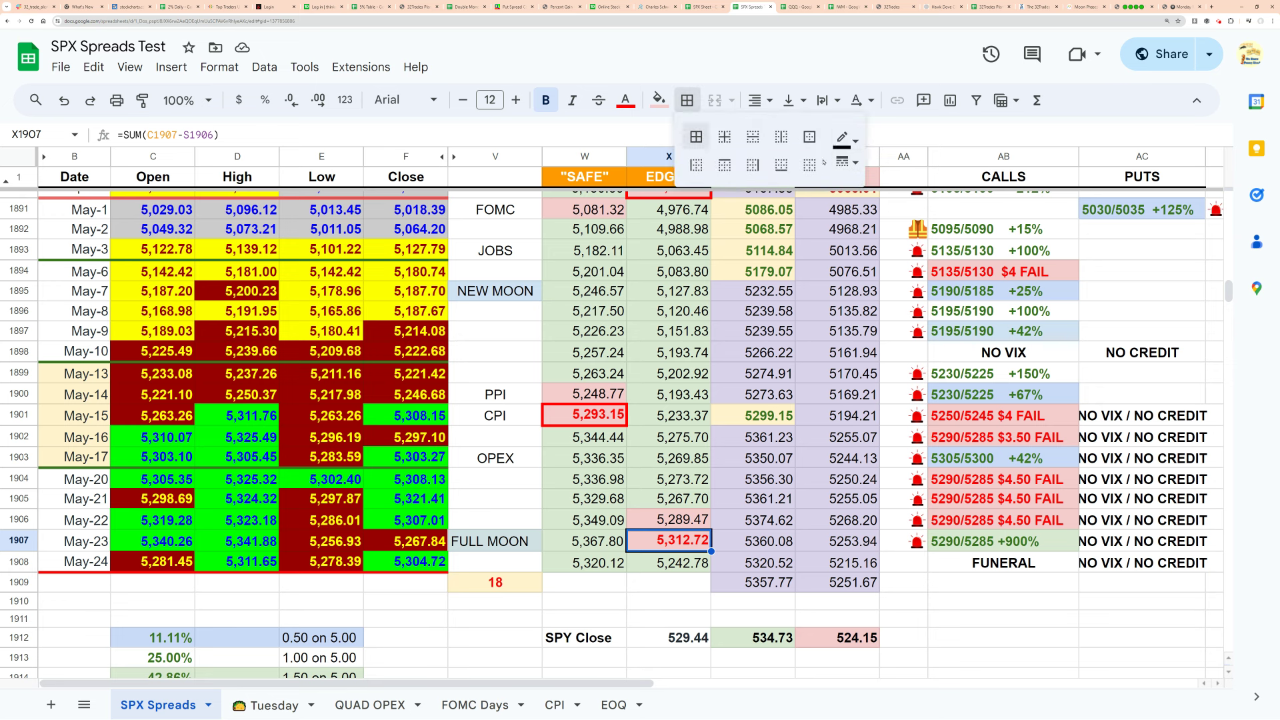
left_click(844, 138)
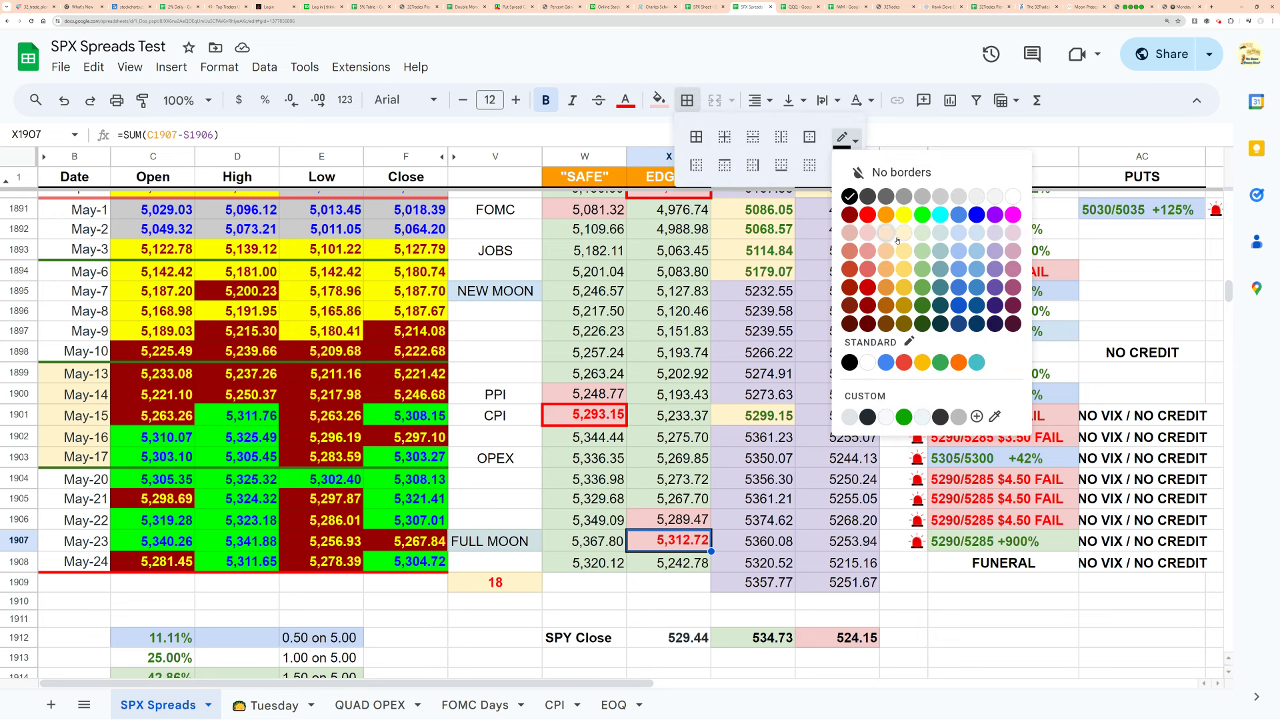
left_click(868, 196)
left_click(693, 443)
left_click(653, 541)
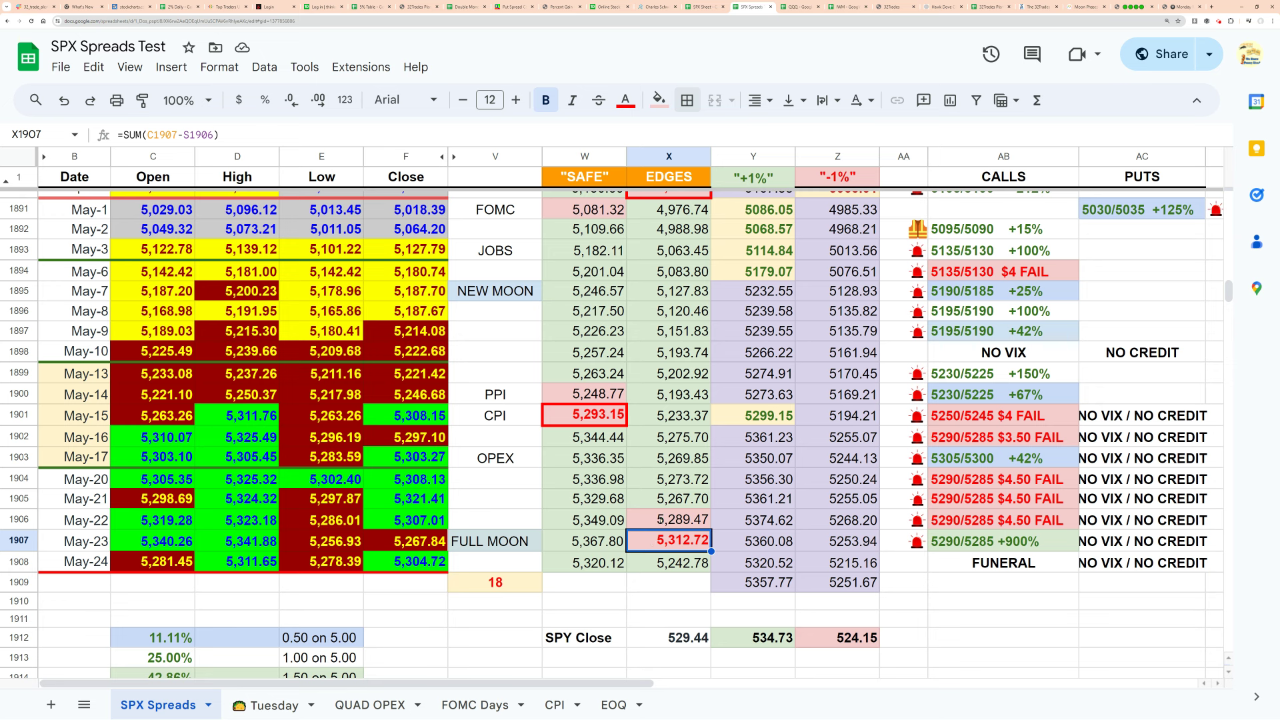
left_click(658, 525)
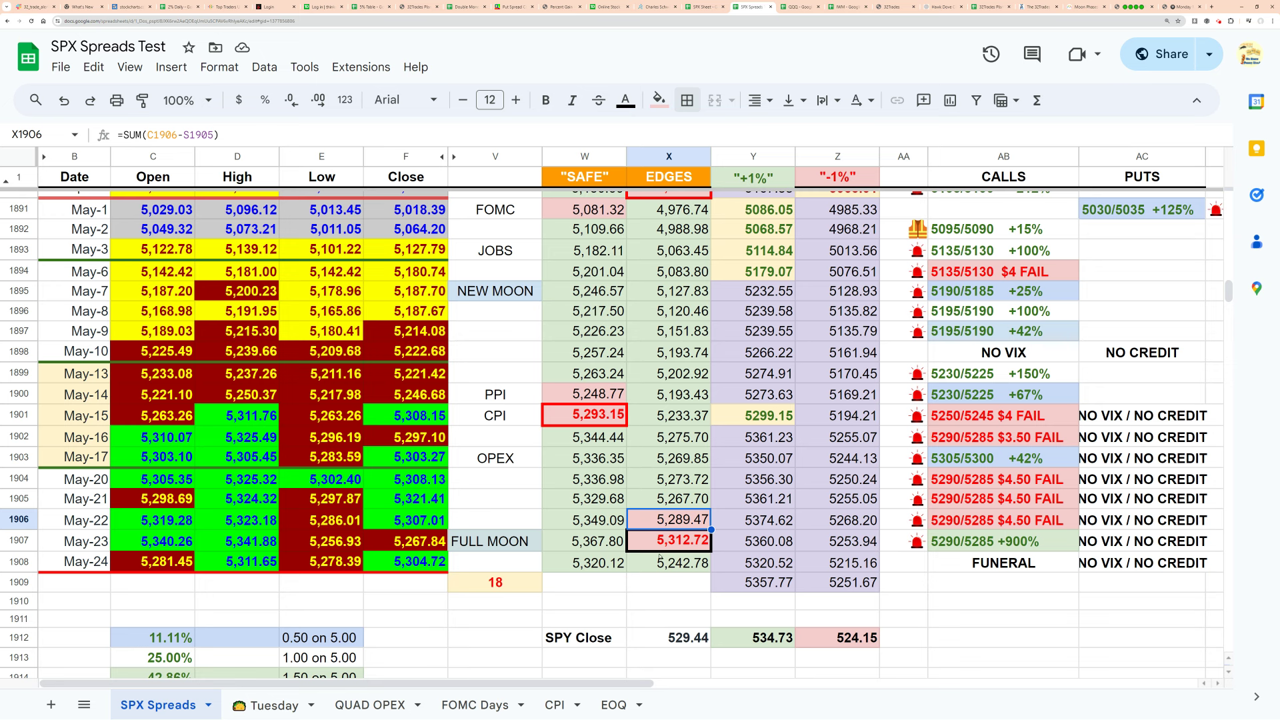
left_click(660, 560)
left_click(675, 541)
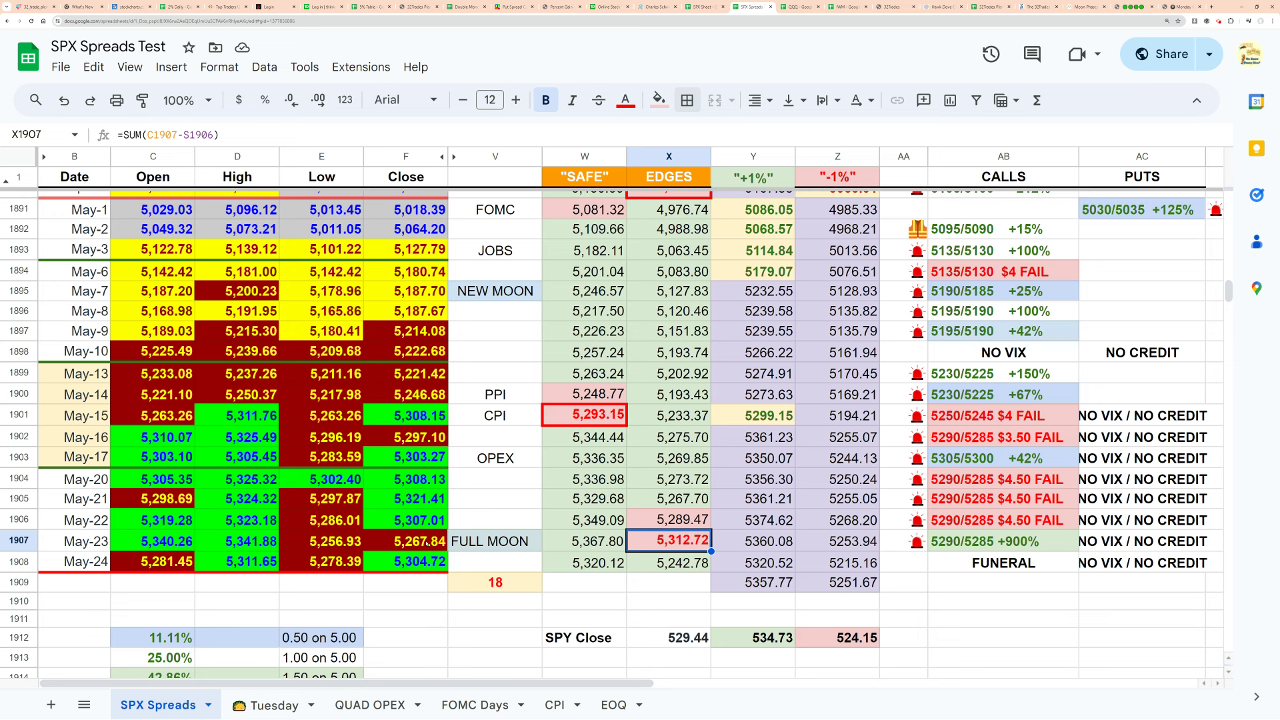
left_click(830, 543)
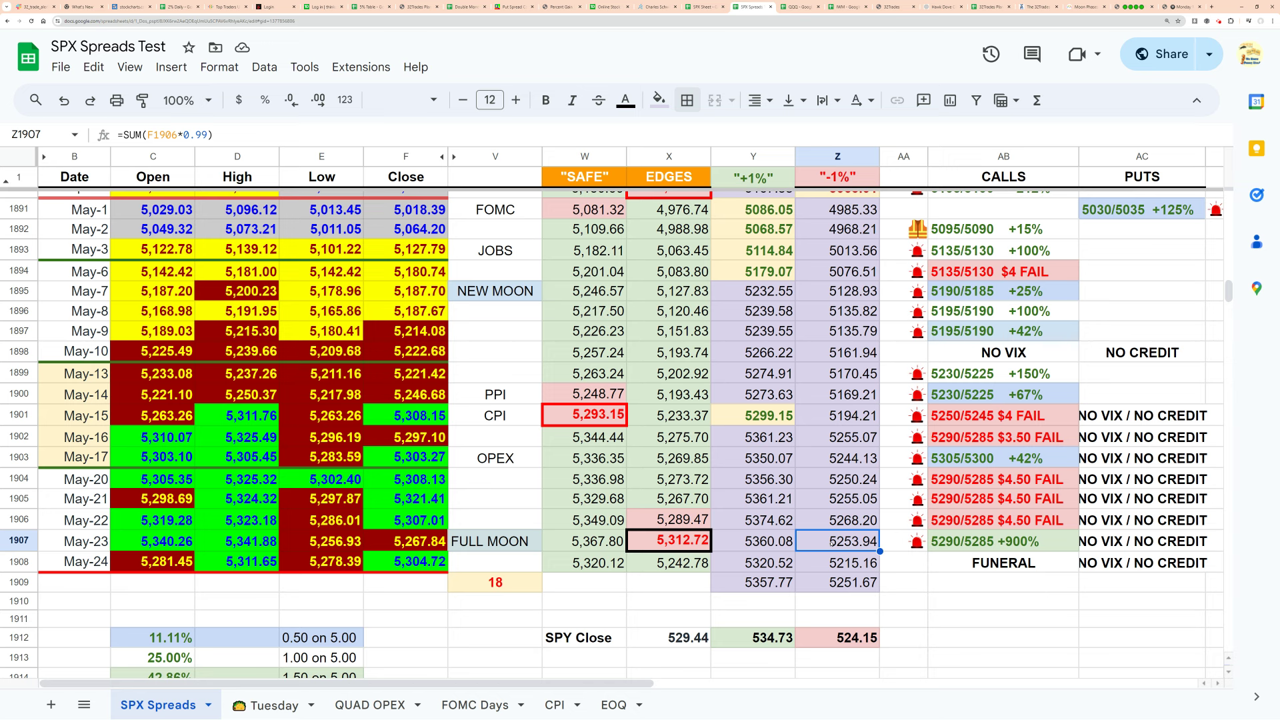
left_click(520, 585)
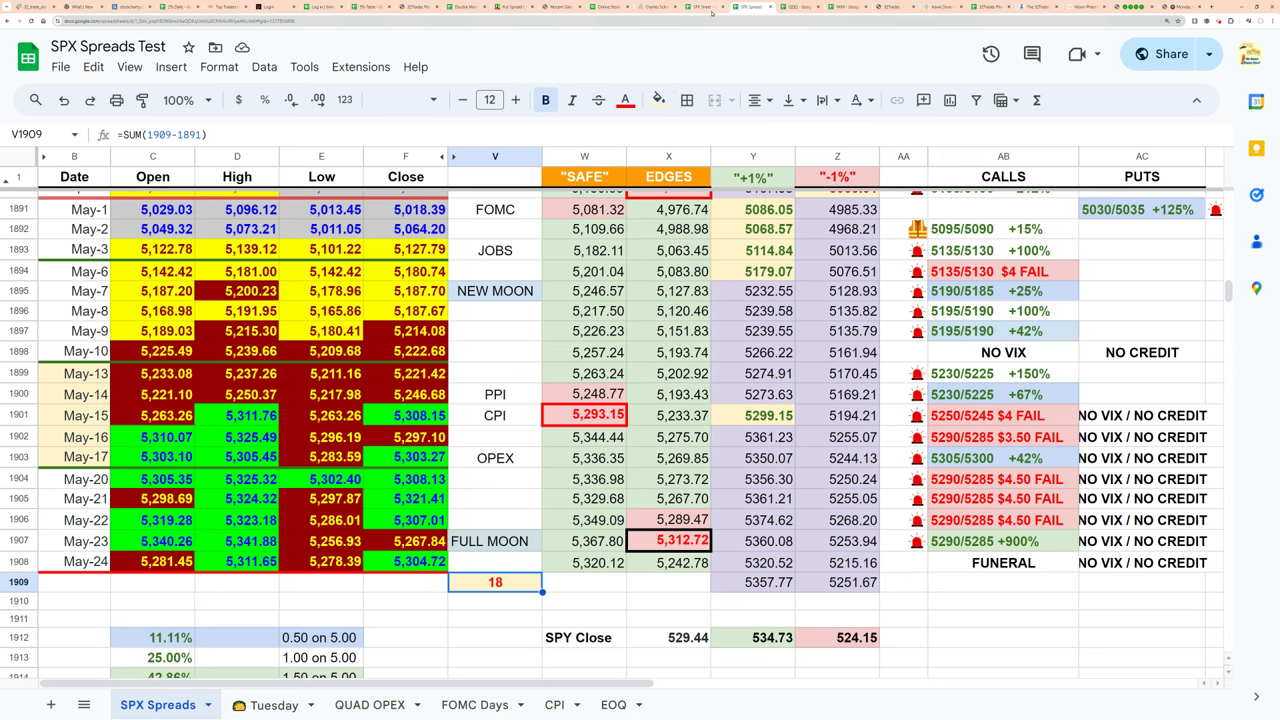
key("ctrl+shift+Tab")
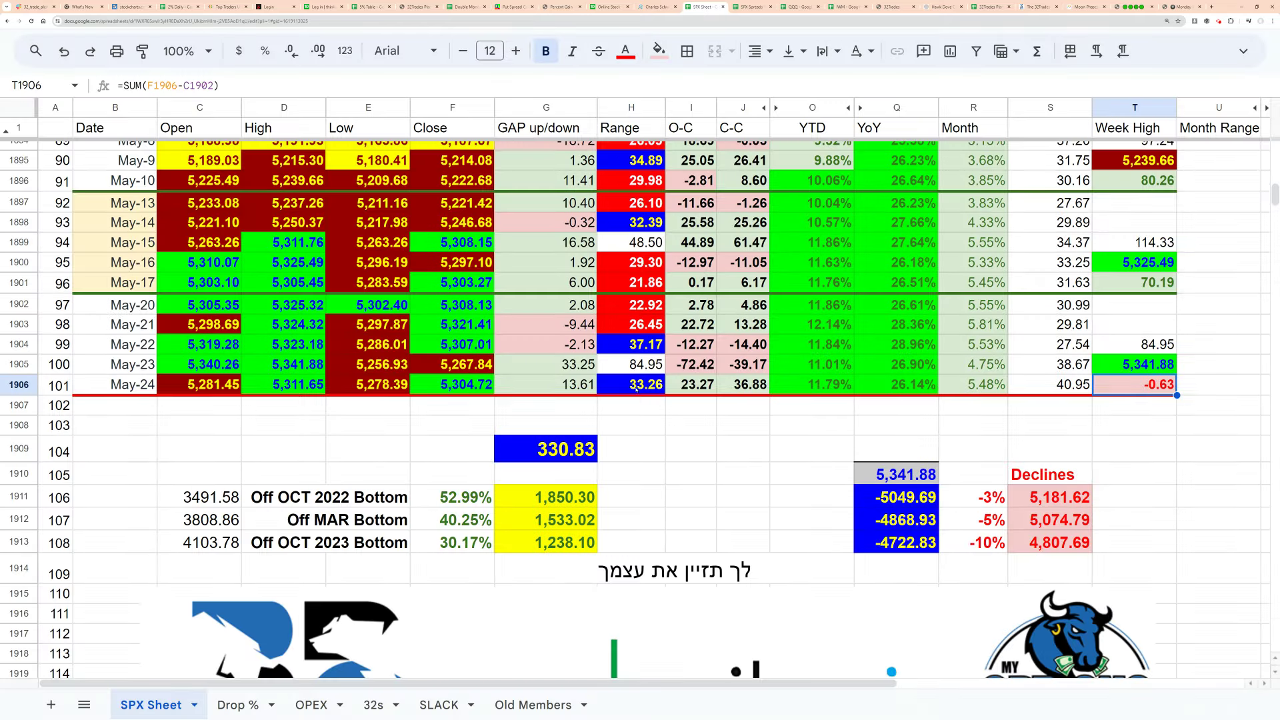
- On the SPX Sheet, inspect the Mar-28 range formula in H1866 and that row's date
scroll(633, 390, "up", 9)
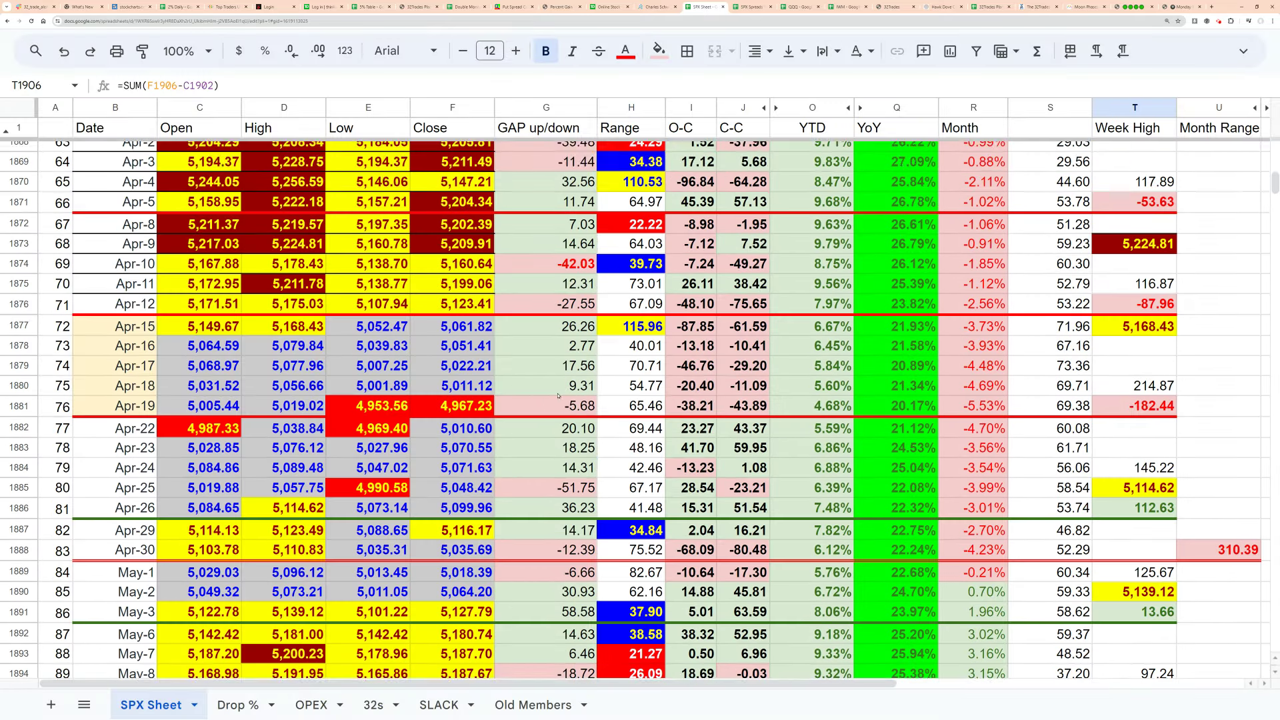
scroll(559, 395, "up", 5)
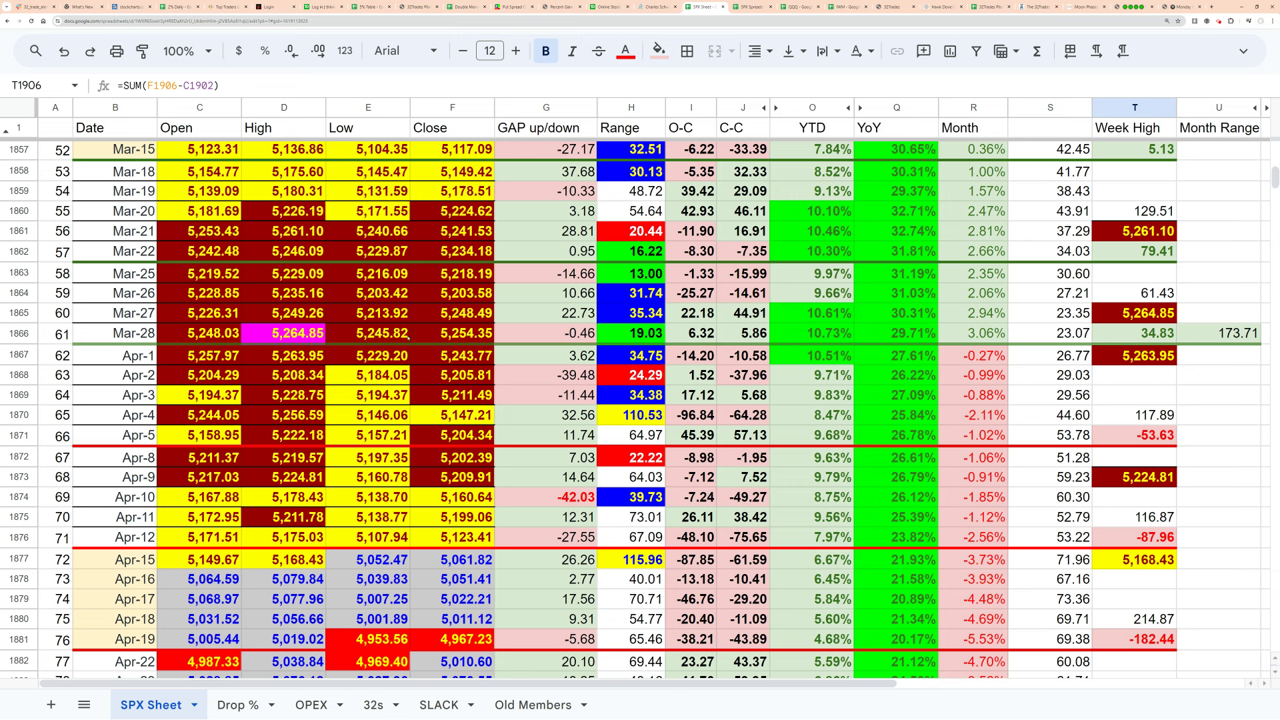
left_click(622, 334)
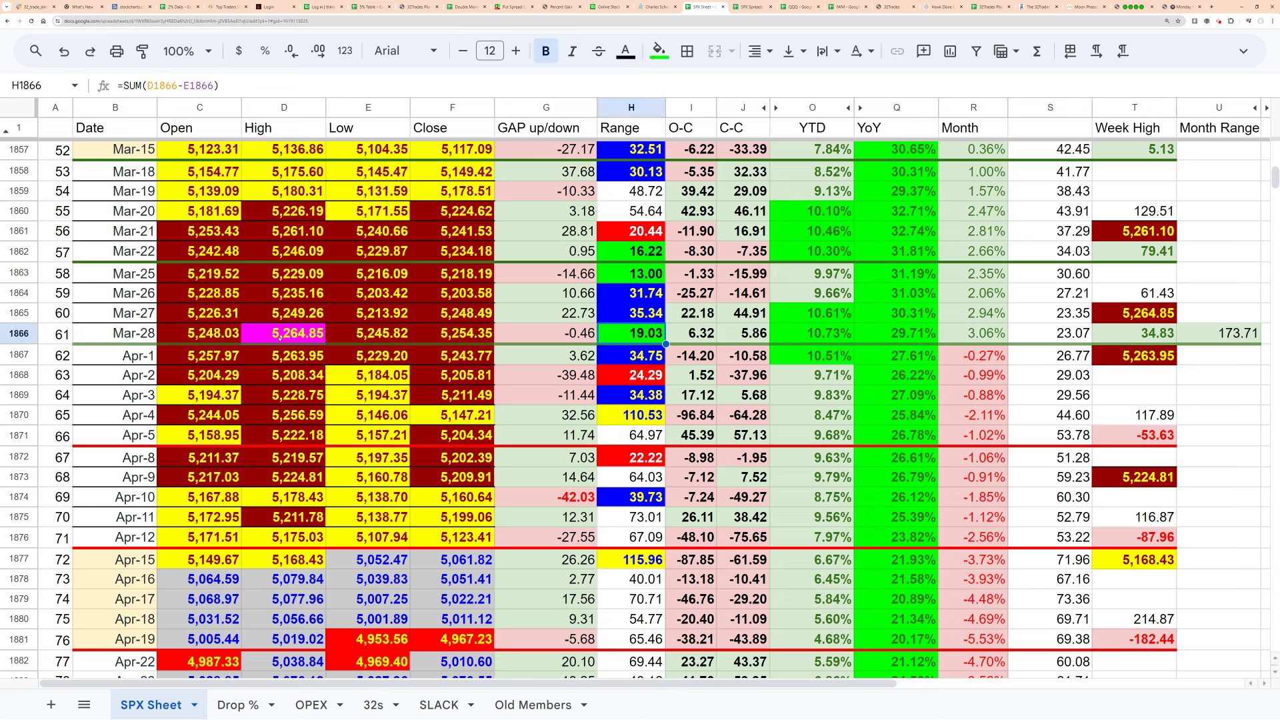
left_click(134, 334)
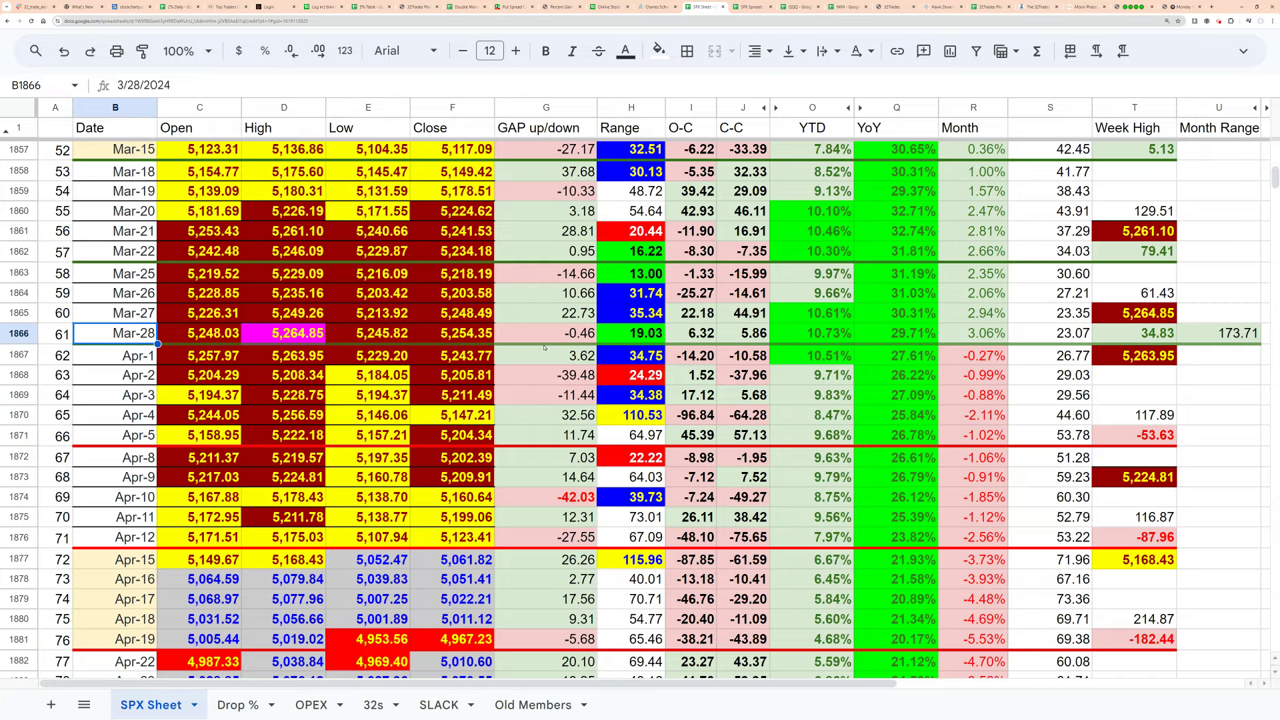
scroll(543, 347, "up", 7)
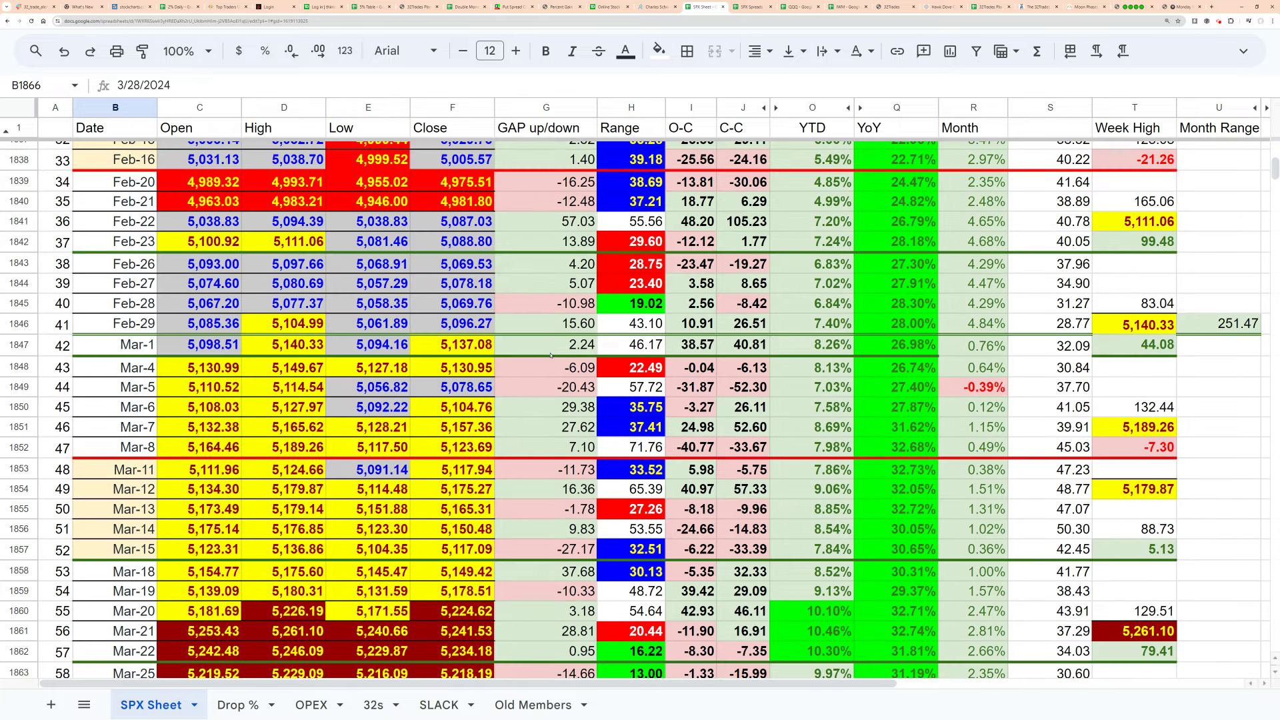
scroll(546, 361, "up", 1)
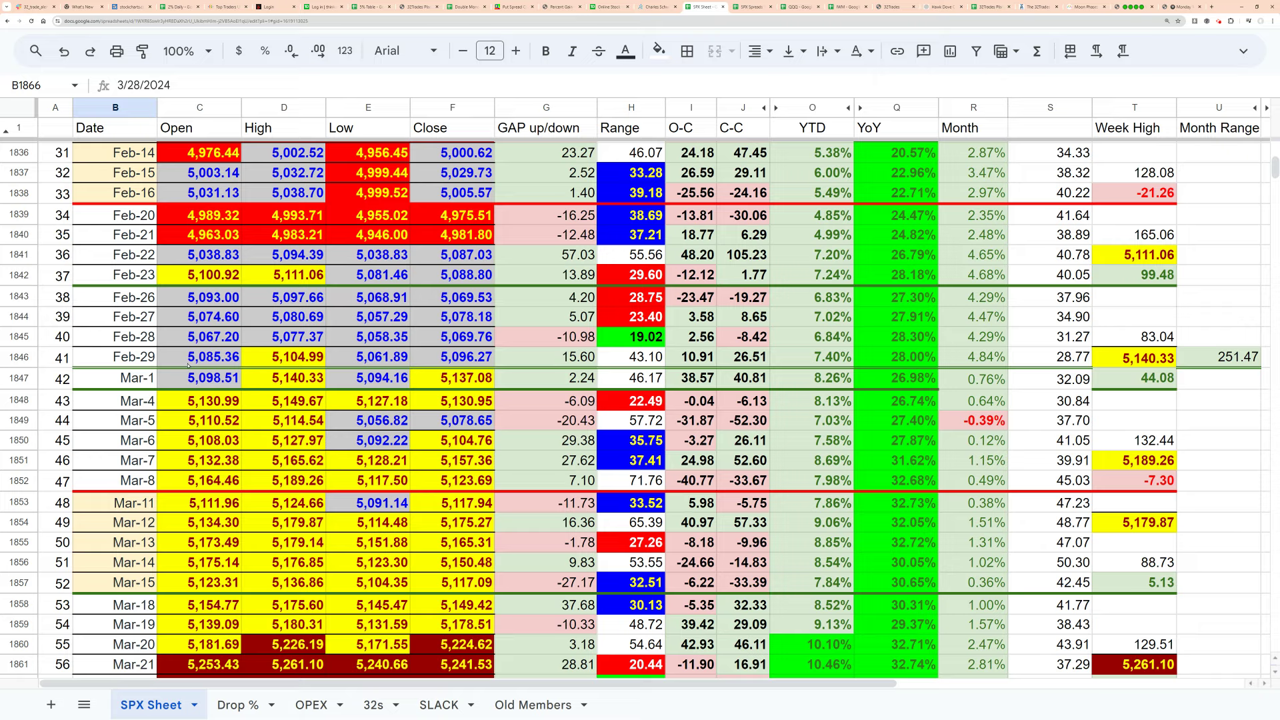
scroll(701, 353, "up", 5)
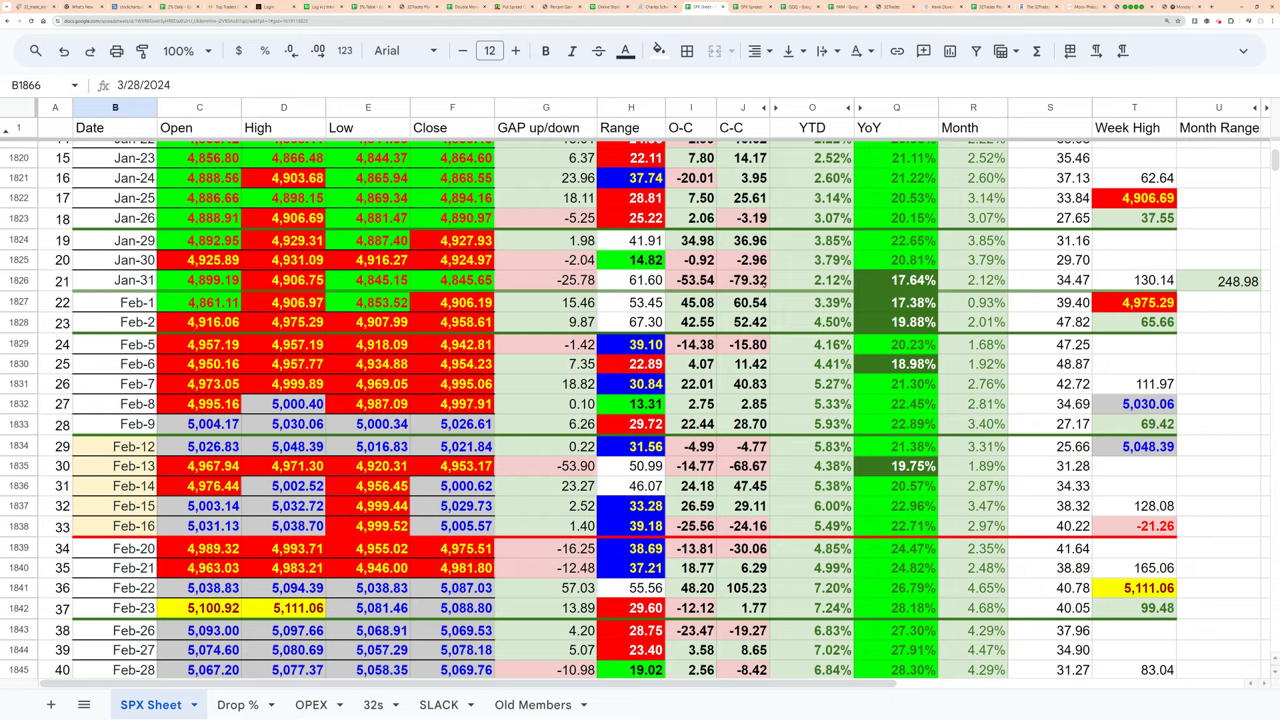
scroll(755, 282, "down", 12)
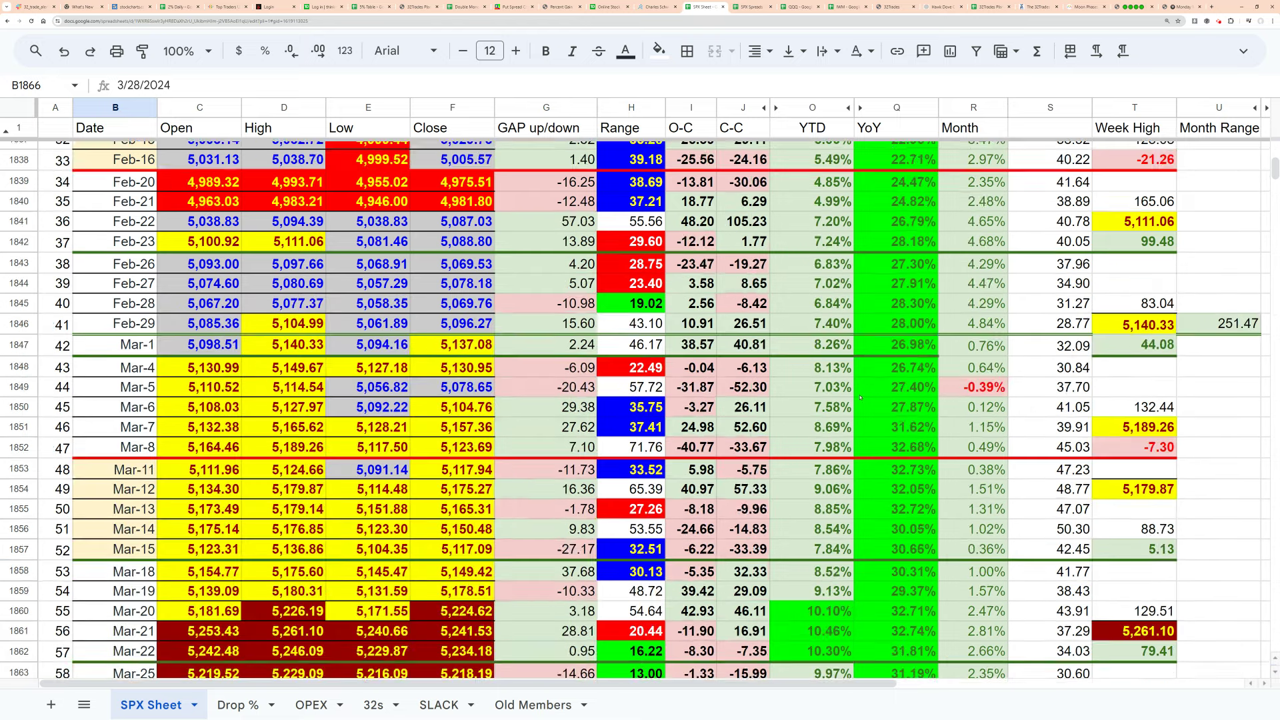
scroll(863, 388, "down", 10)
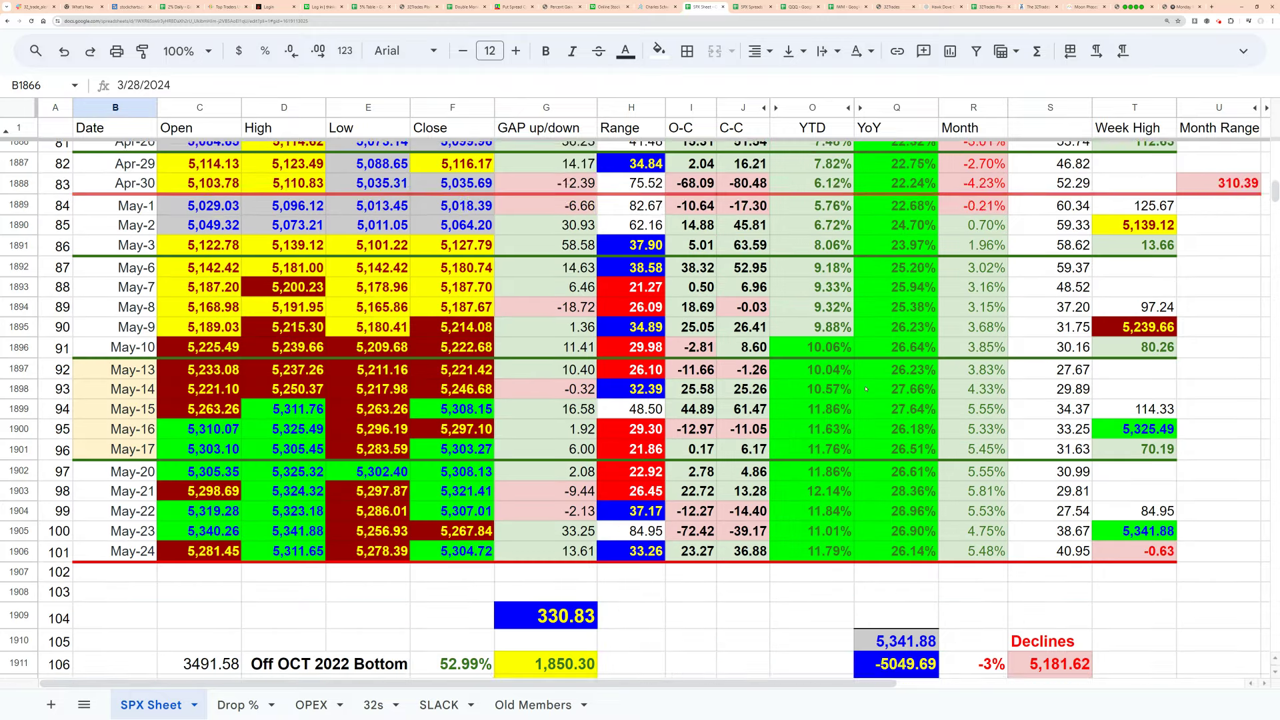
scroll(864, 388, "up", 2)
scroll(864, 388, "up", 2)
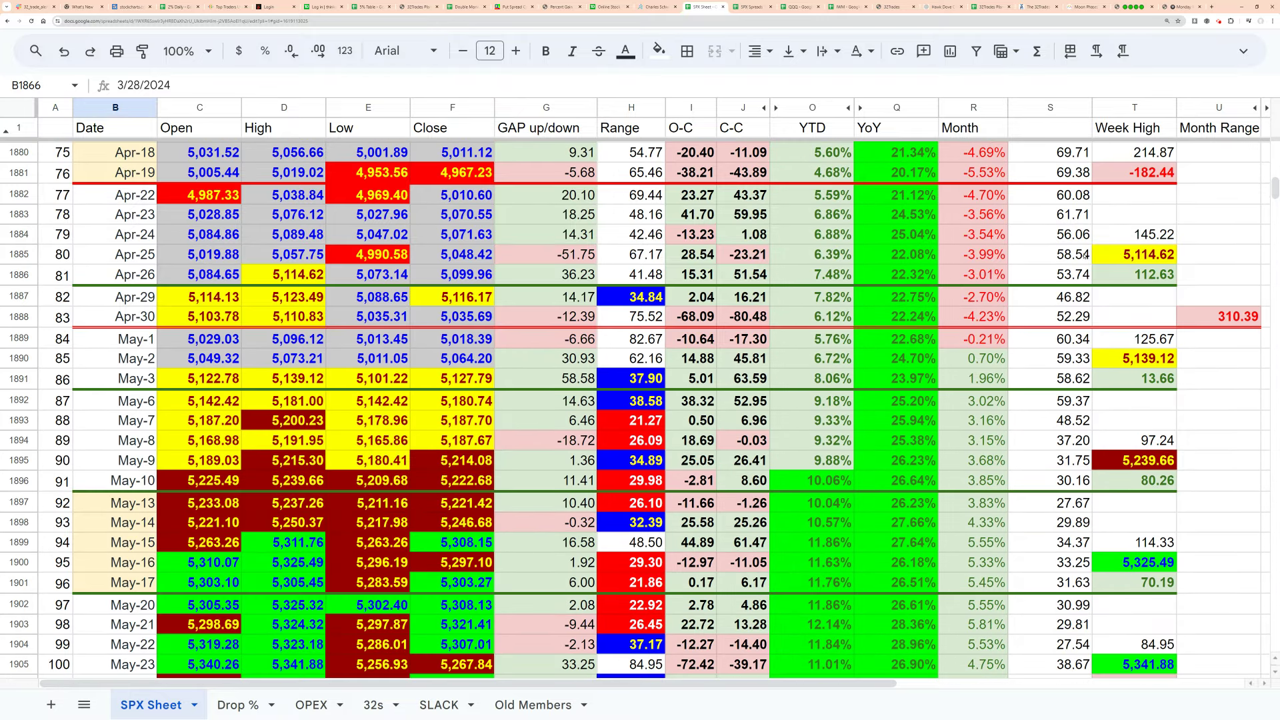
scroll(969, 325, "down", 2)
scroll(911, 423, "down", 1)
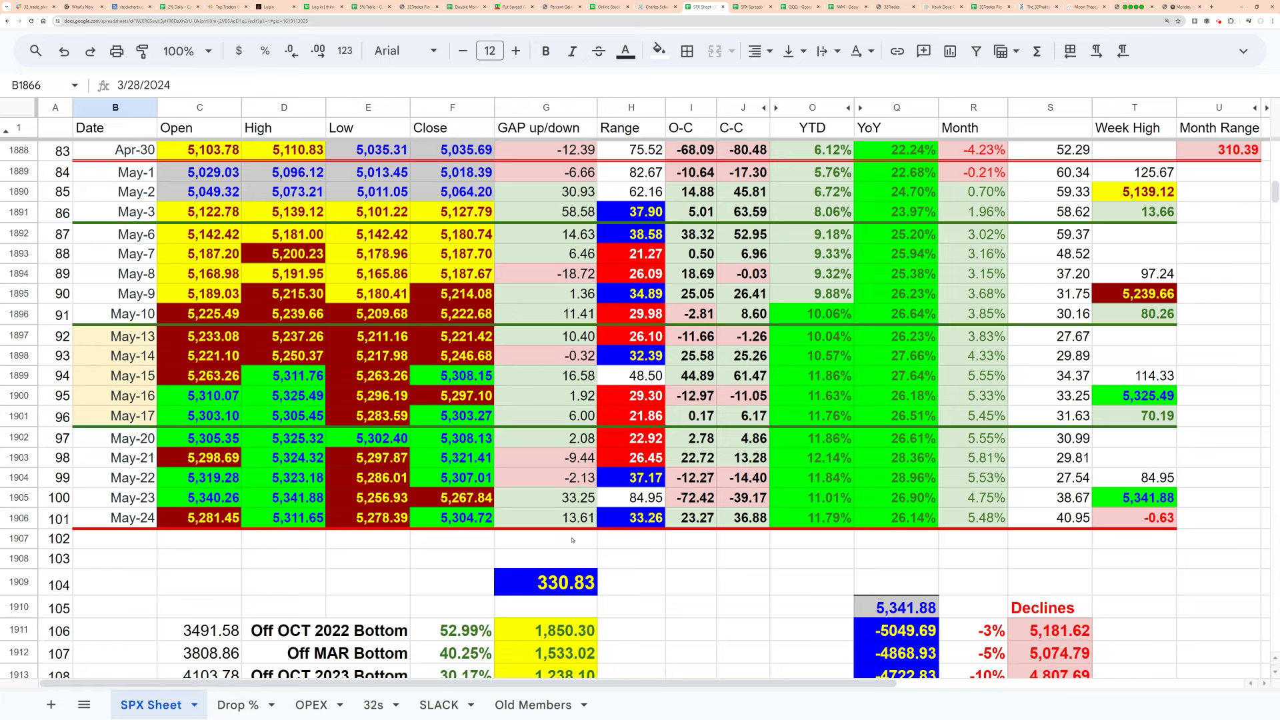
- Check the -1% SPY Close formula in Z1912 on SPX Spreads, then open the QQQ workbook
left_click(751, 7)
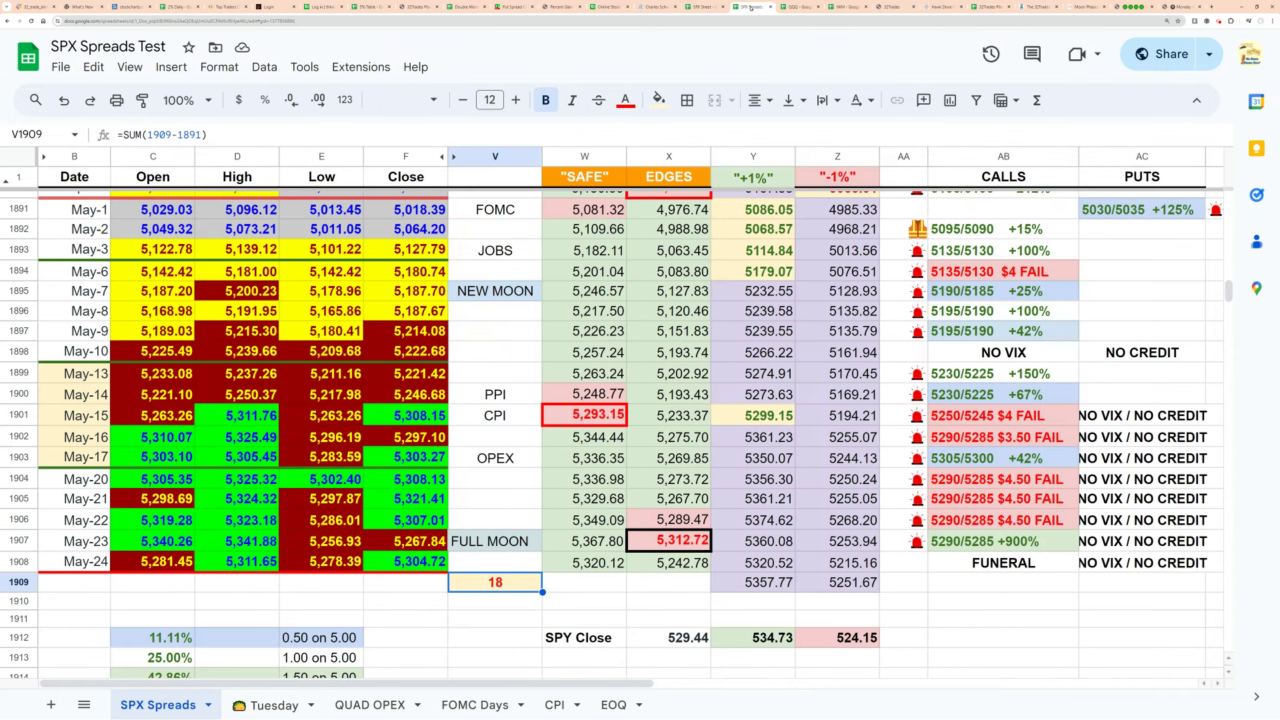
scroll(500, 456, "down", 1)
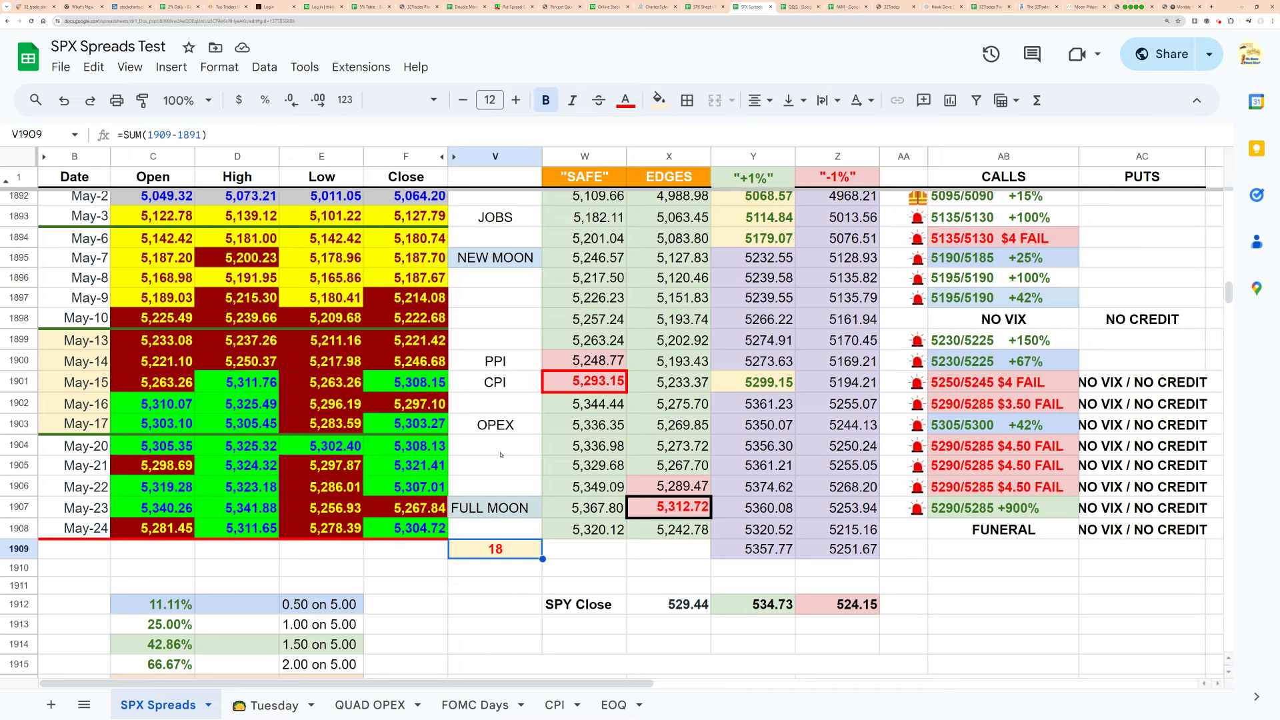
scroll(500, 455, "up", 1)
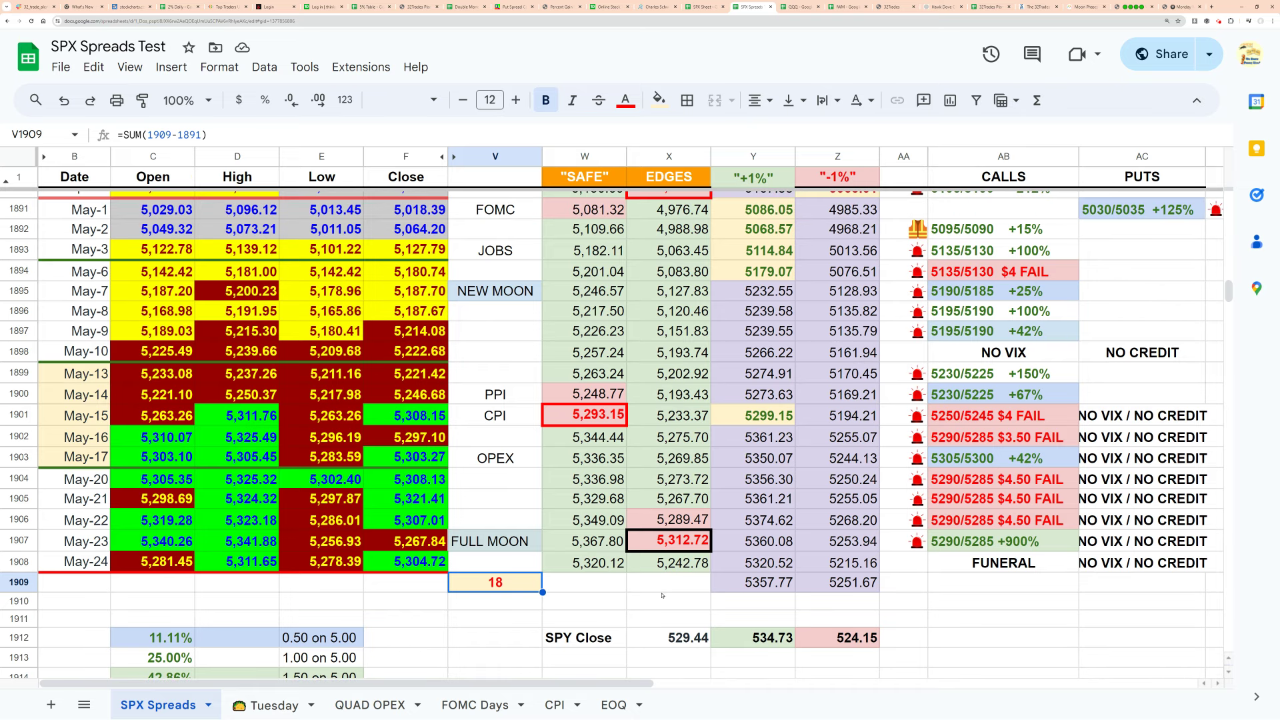
scroll(667, 600, "down", 1)
left_click(841, 610)
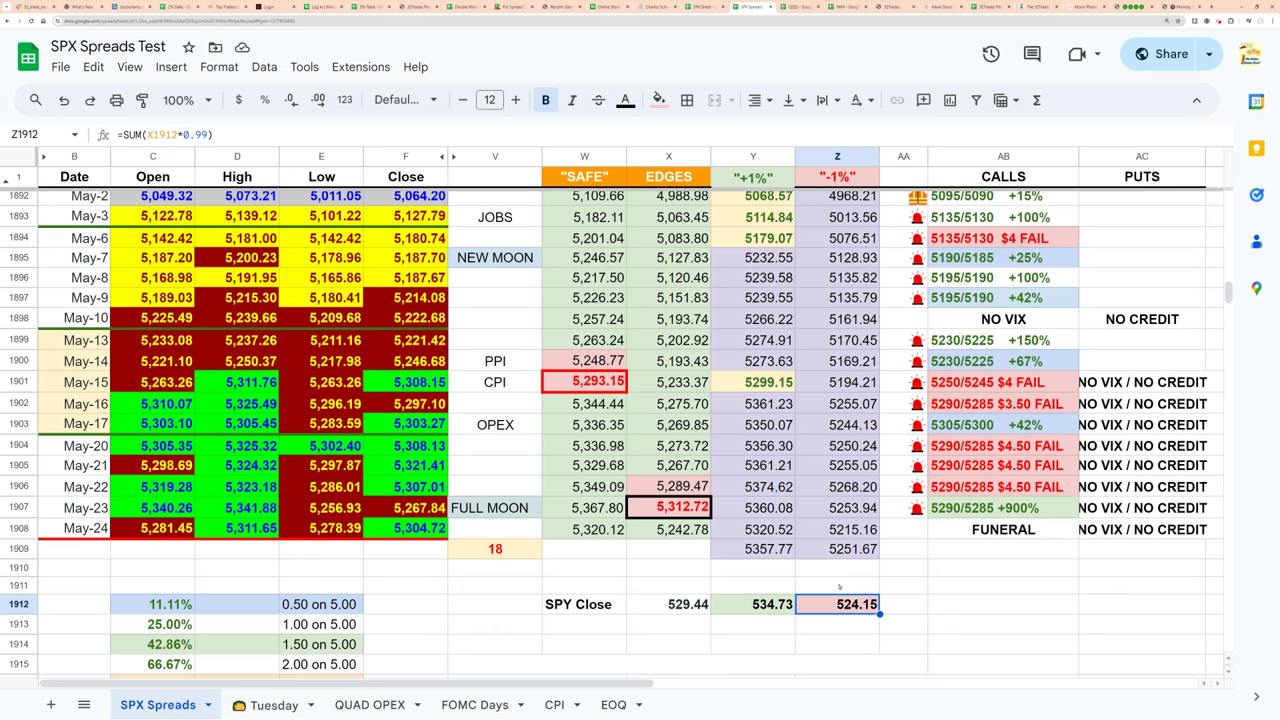
left_click(839, 587)
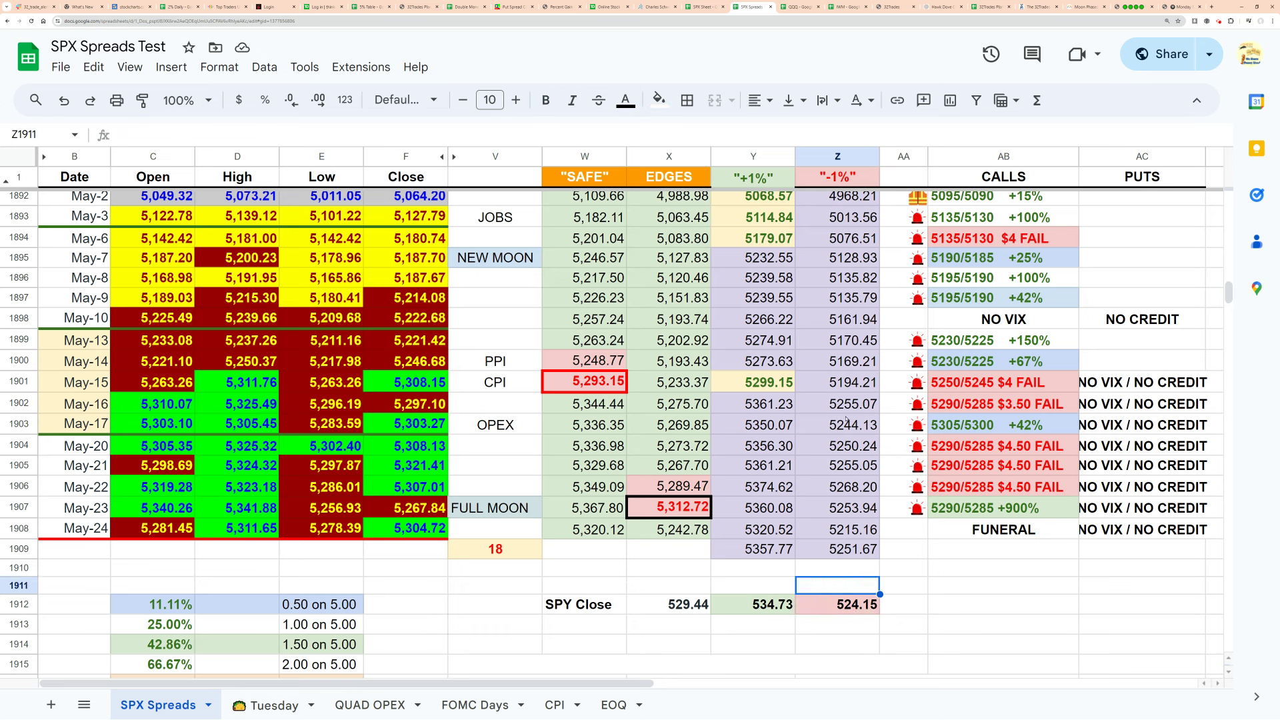
left_click(789, 8)
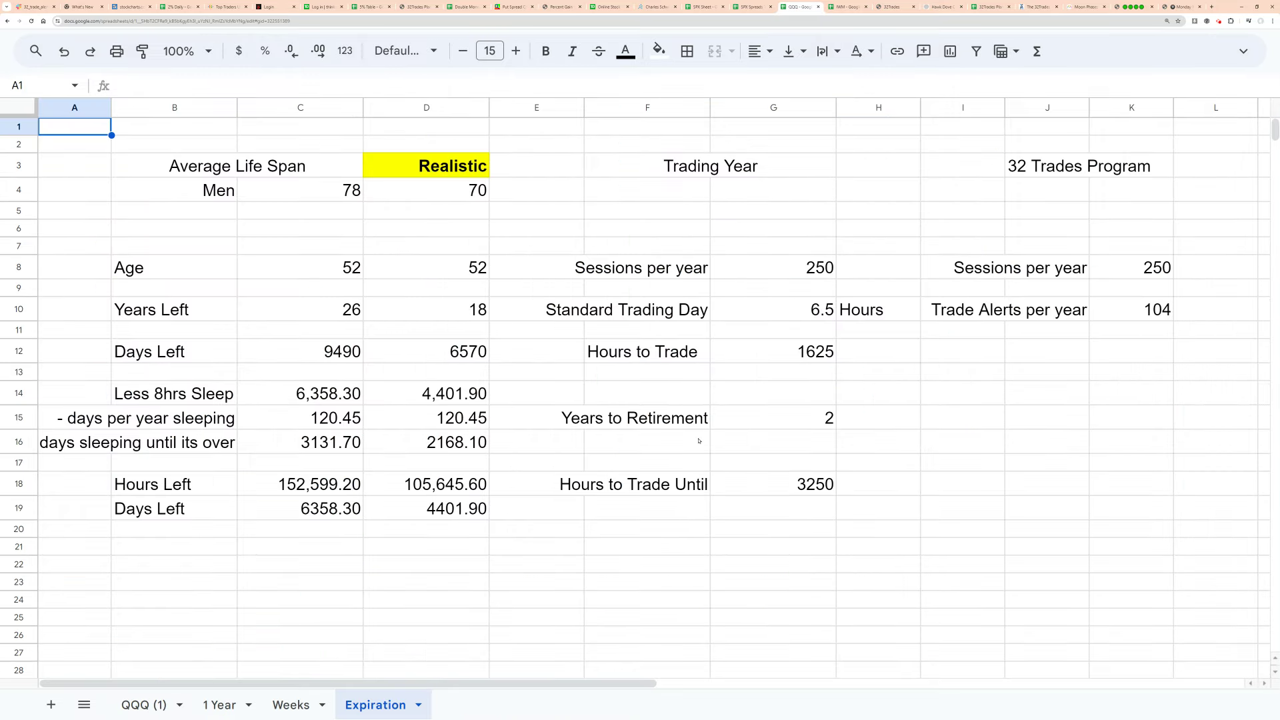
- On the QQQ (1) sheet, check the 5/23/24 low of 451.85 in D513
left_click(141, 707)
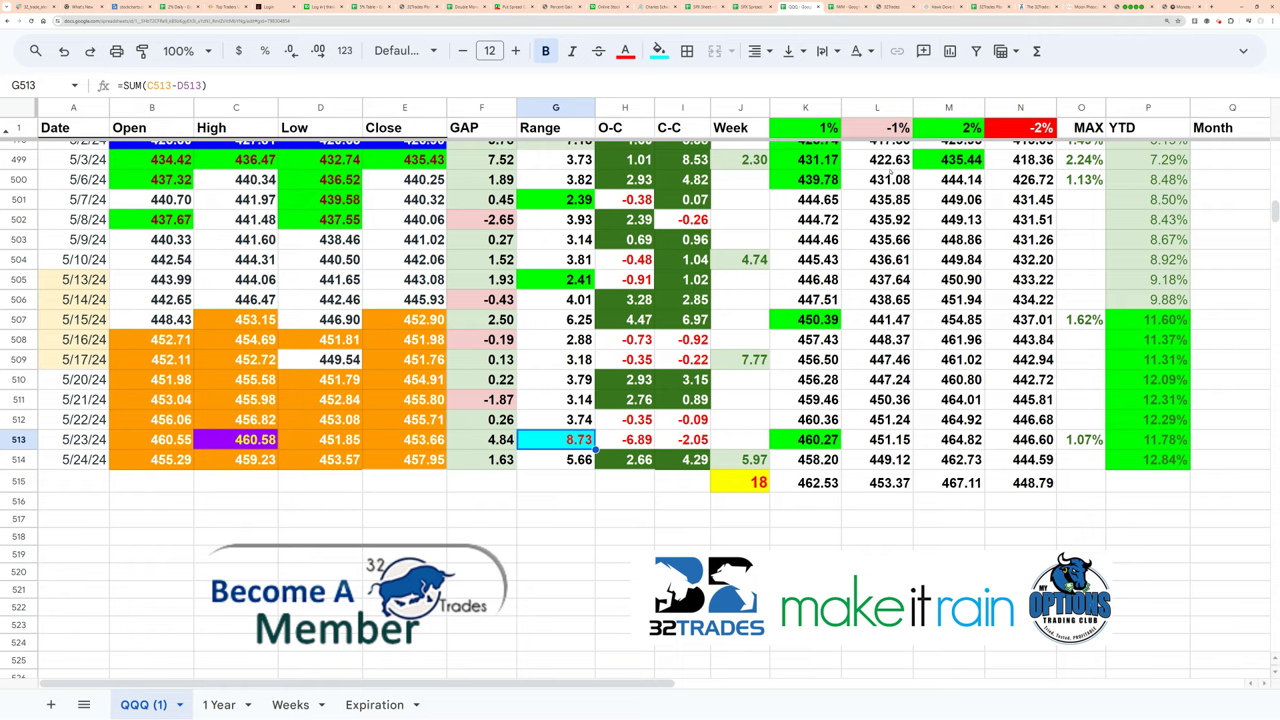
scroll(890, 171, "up", 1)
scroll(887, 166, "up", 1)
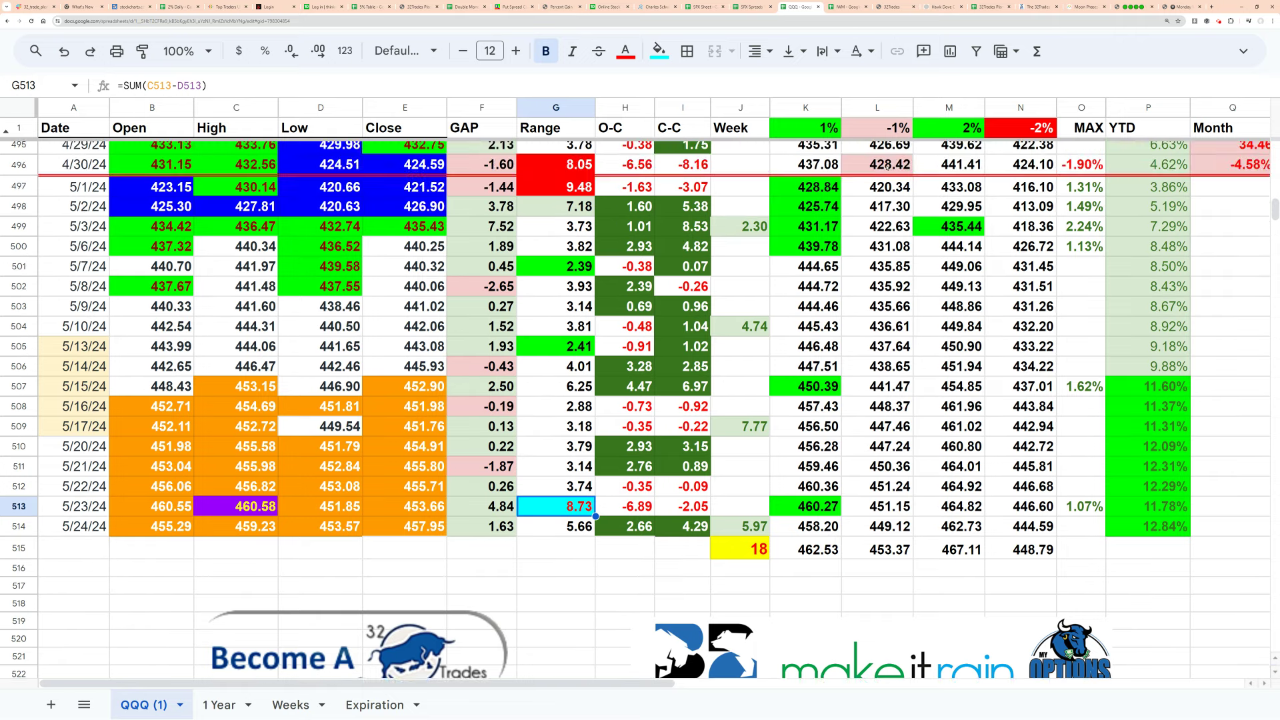
scroll(893, 233, "down", 1)
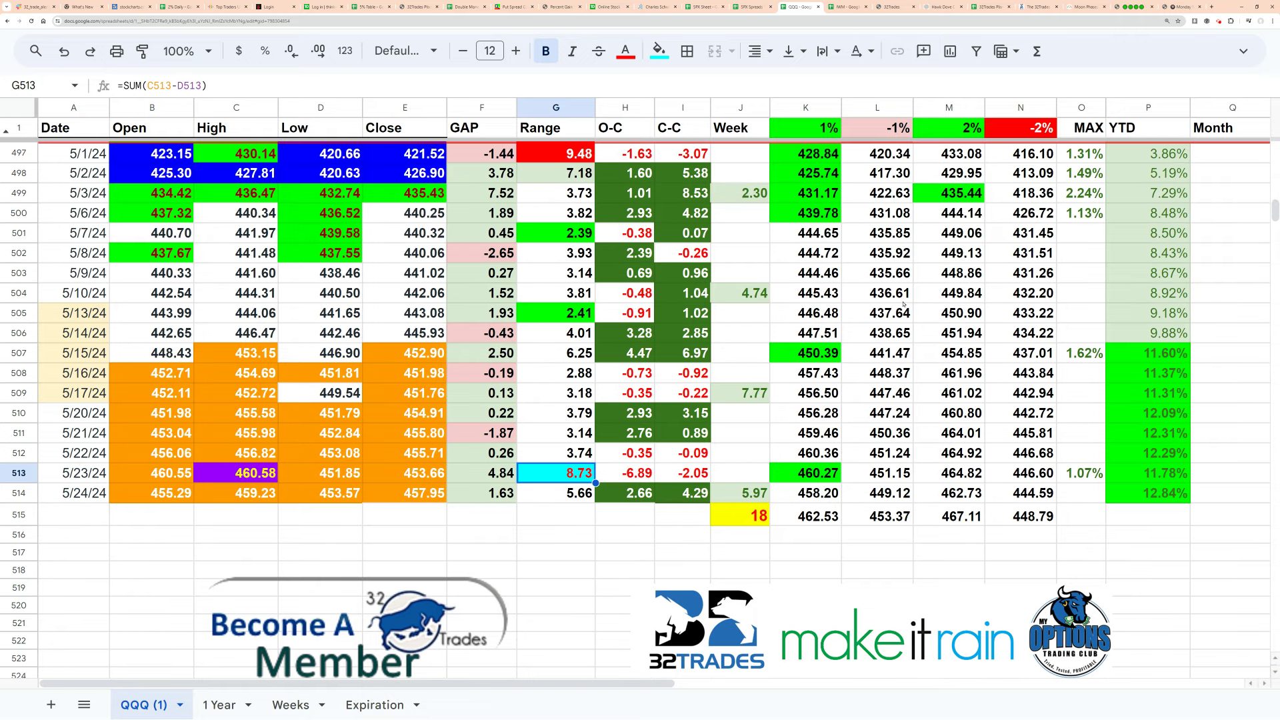
left_click(320, 473)
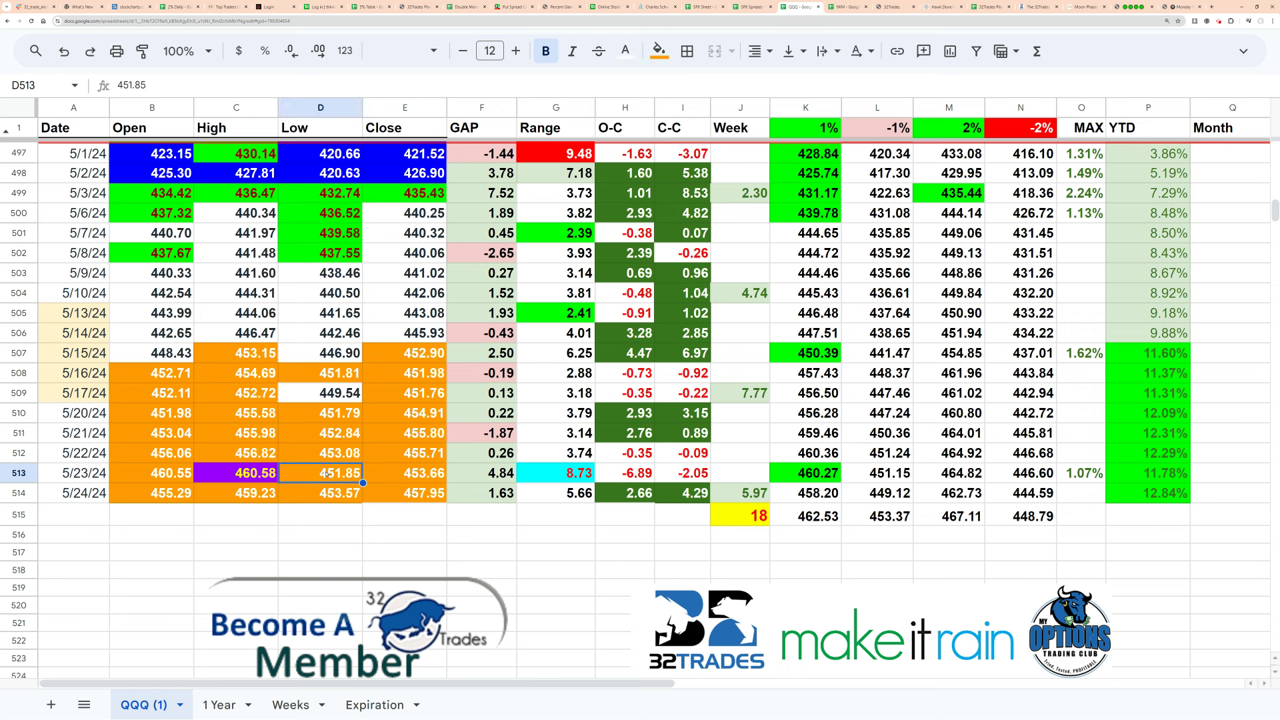
- Inspect the -1% formula in L513 and the 453.37 level in L515, then go to IWM
left_click(868, 475)
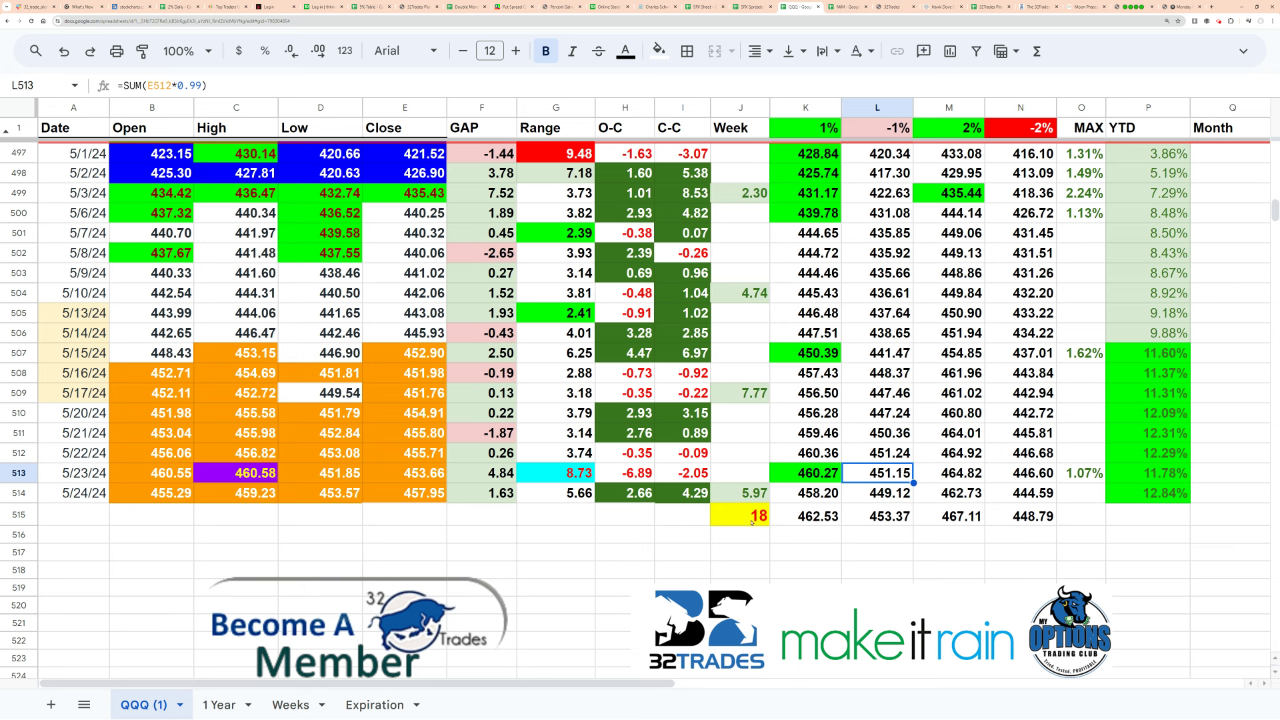
left_click(875, 517)
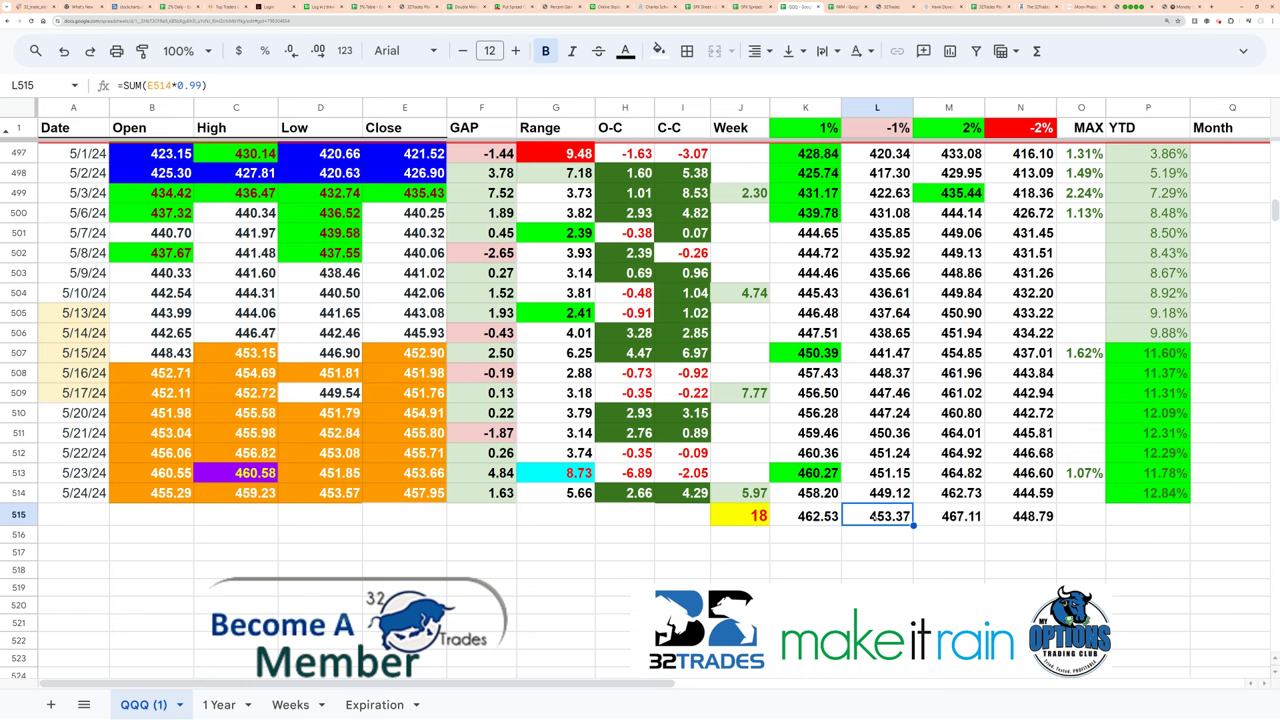
left_click(848, 7)
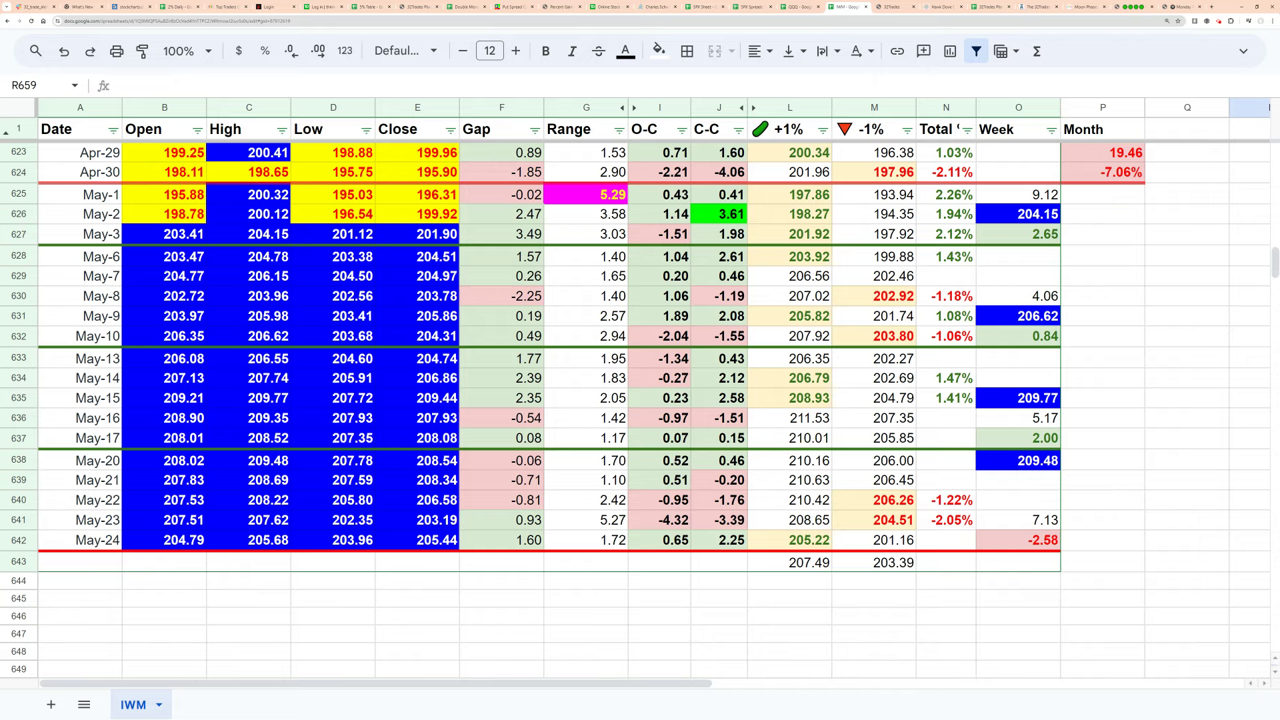
- Alt+Tab from the browser to the thinkorswim SPX 30-minute chart with its wave labels
key("alt+Tab")
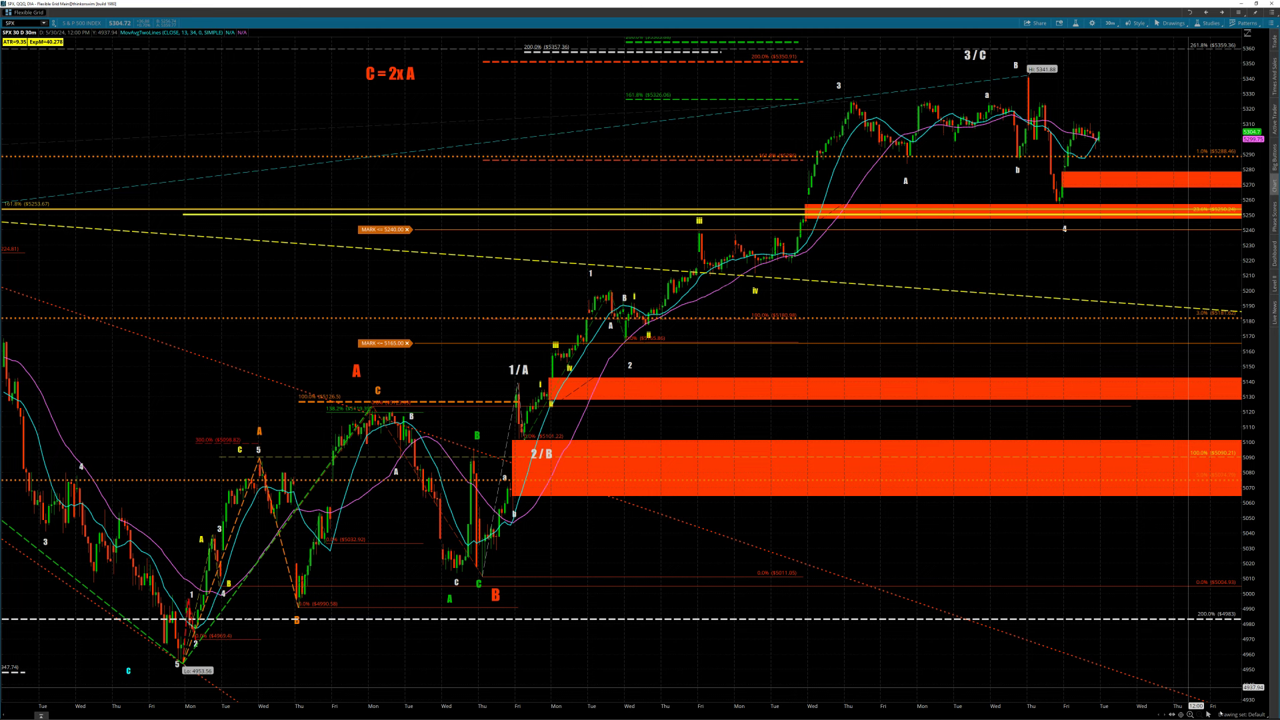
- Load the Thanksgiving drawing set from the 5-w submenu onto the SPX 30-minute chart
left_click(1240, 715)
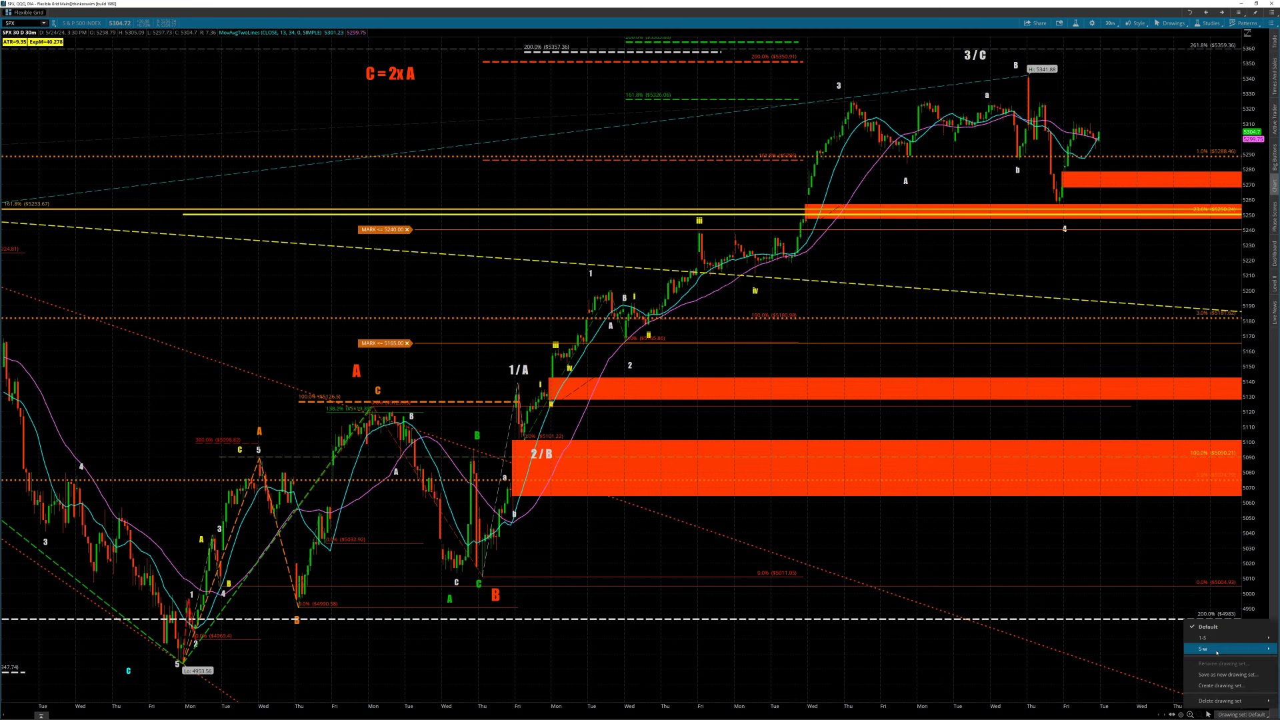
mouse_move(1203, 648)
left_click(1144, 604)
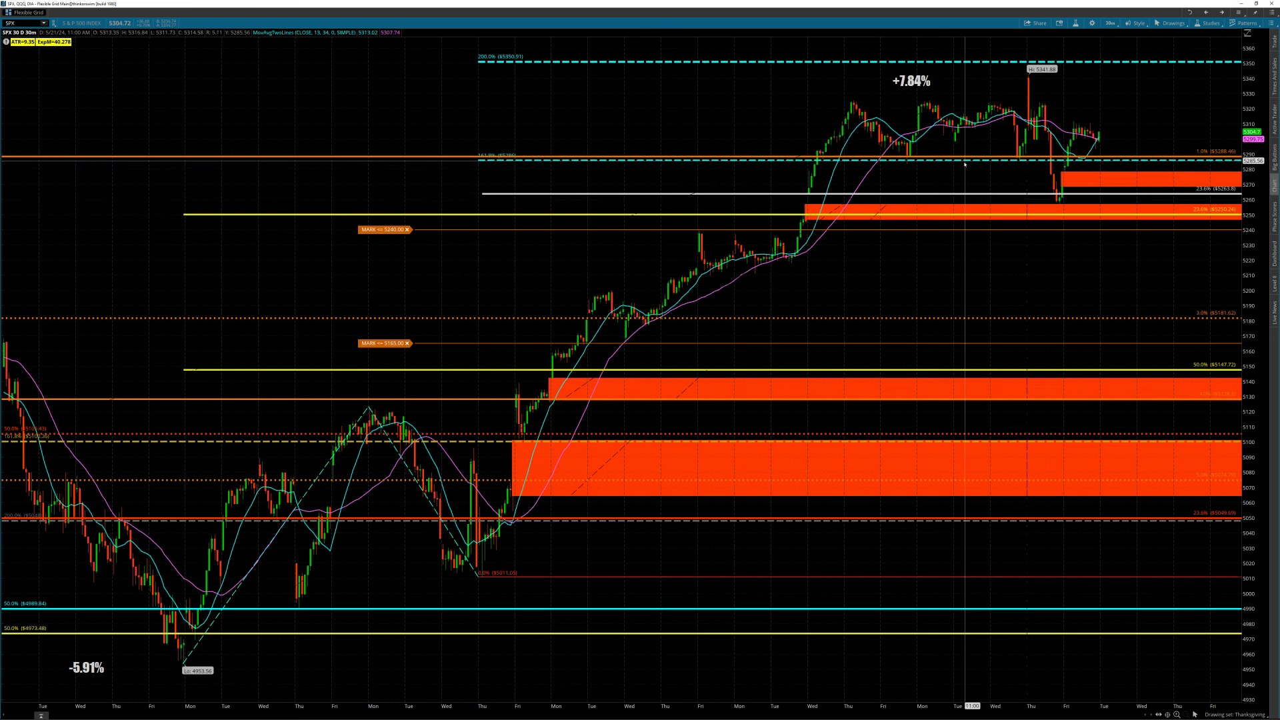
- Read the Fibonacci and rectangle zone values (5130–5140, 5065–5100, 5250–5275), then open the drawing sets list
mouse_move(964, 164)
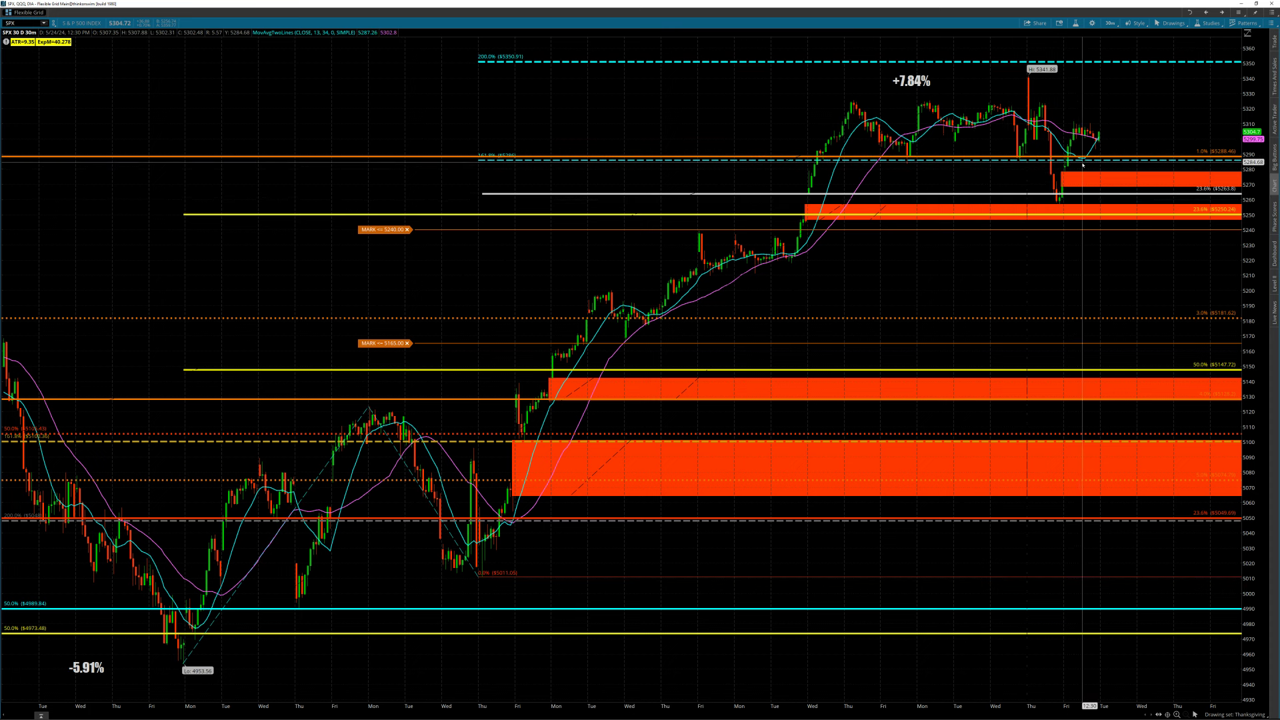
mouse_move(1081, 164)
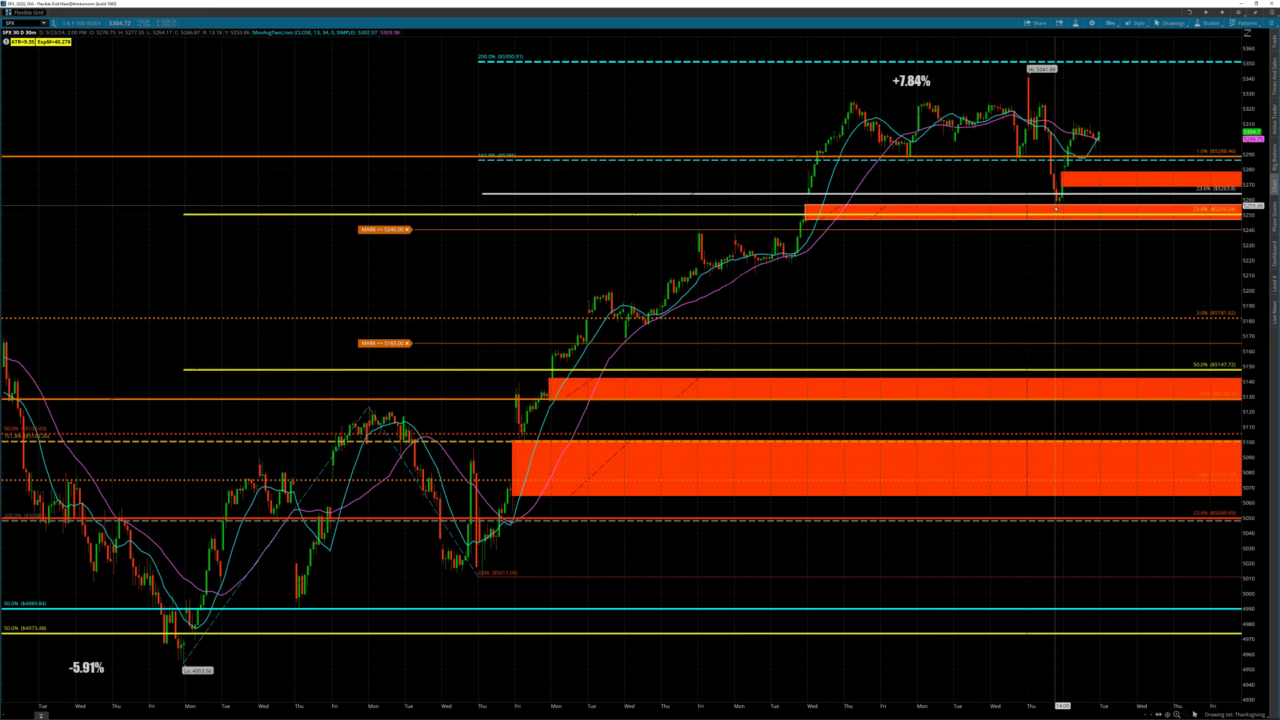
mouse_move(886, 206)
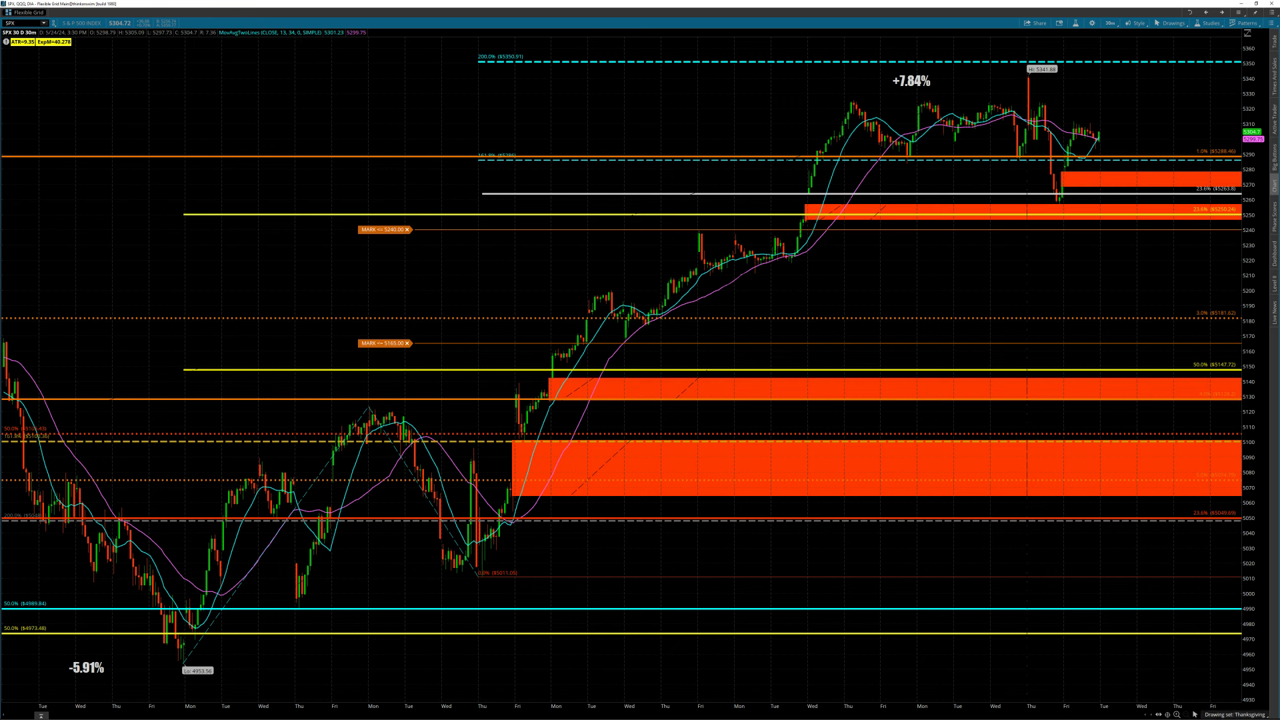
left_click(1227, 715)
- Apply the FULL MOONS drawing set from the 1-5 submenu to the SPX chart
mouse_move(1201, 639)
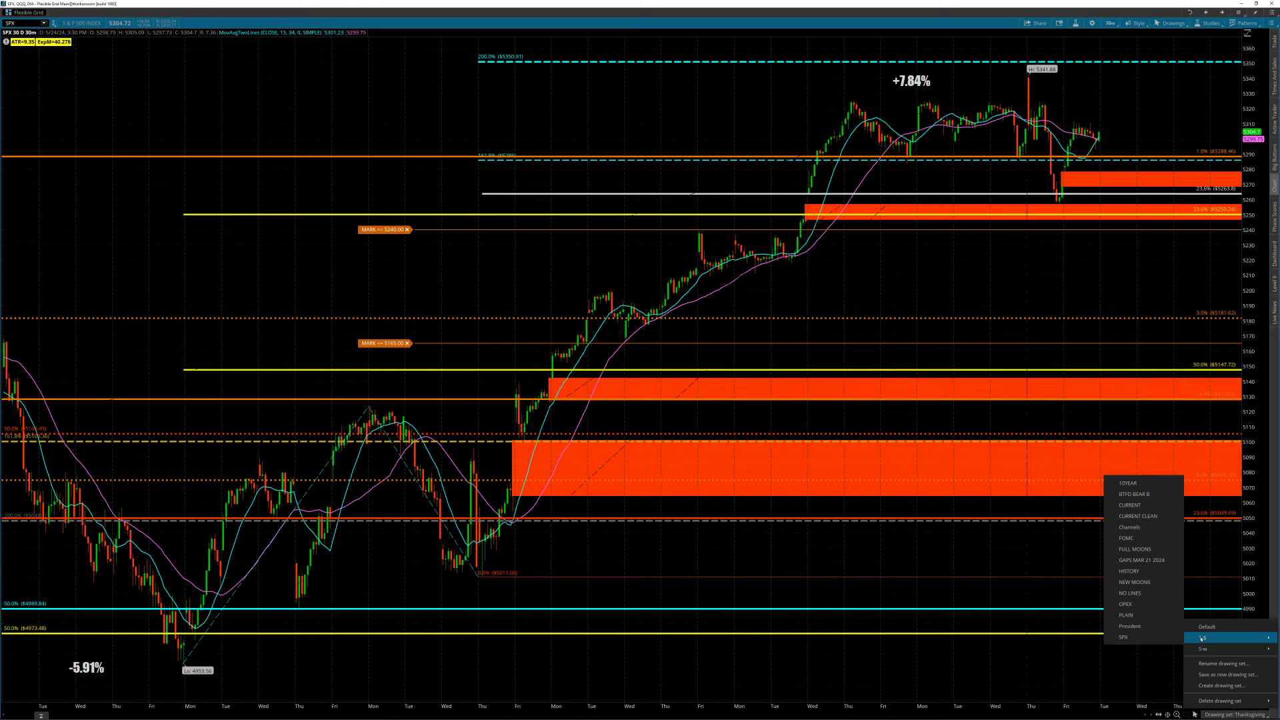
left_click(1134, 548)
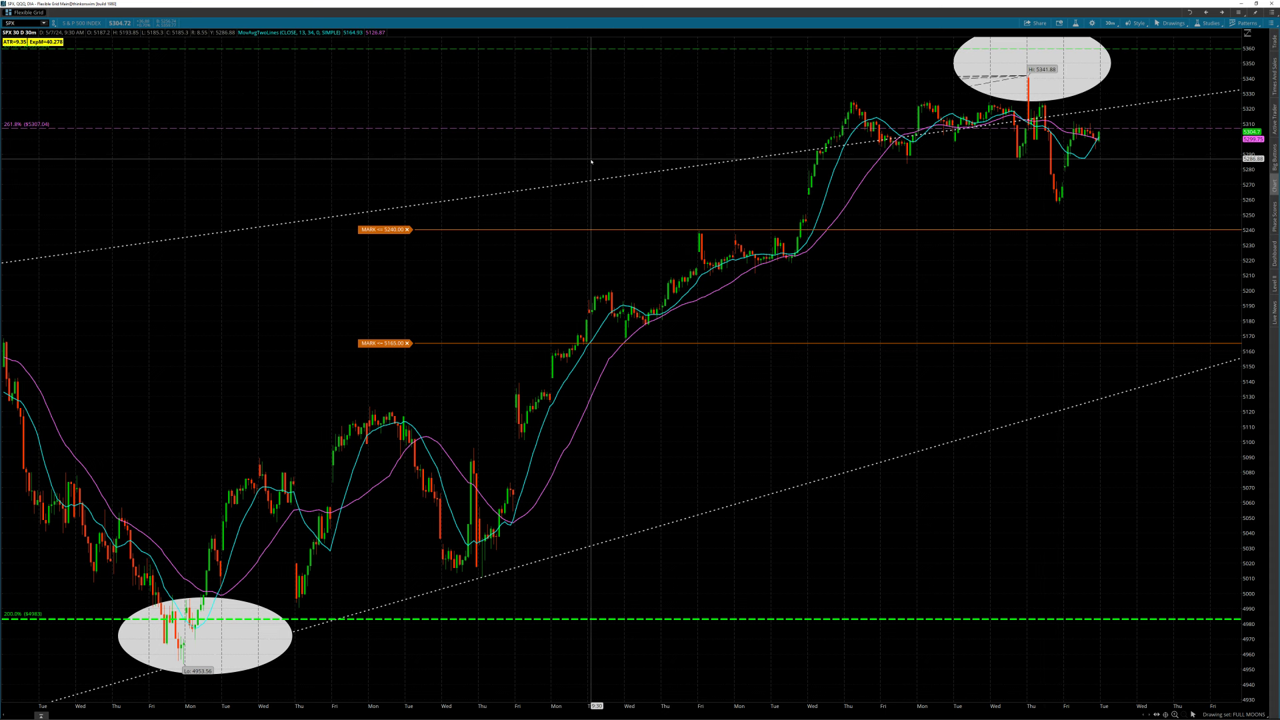
mouse_move(555, 131)
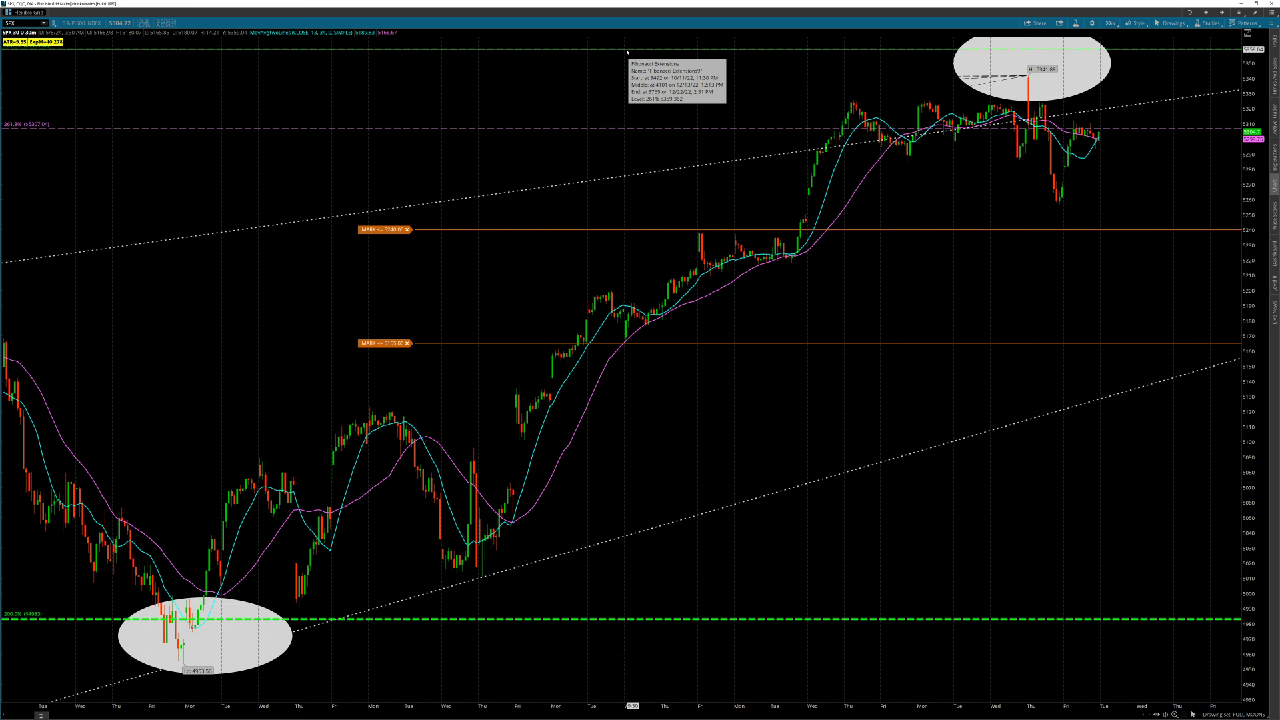
- View SPX as 180 days of 6-hour bars, then 360 days of 12-hour bars
left_click(1109, 23)
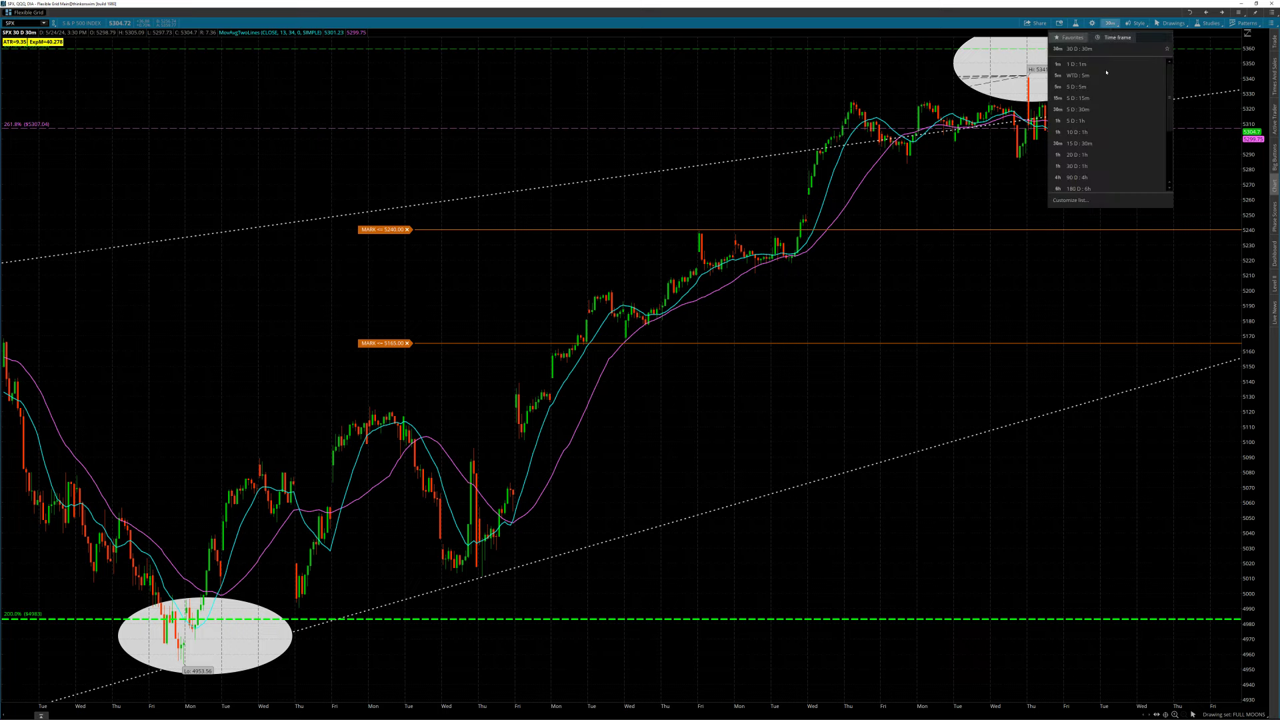
left_click(1088, 190)
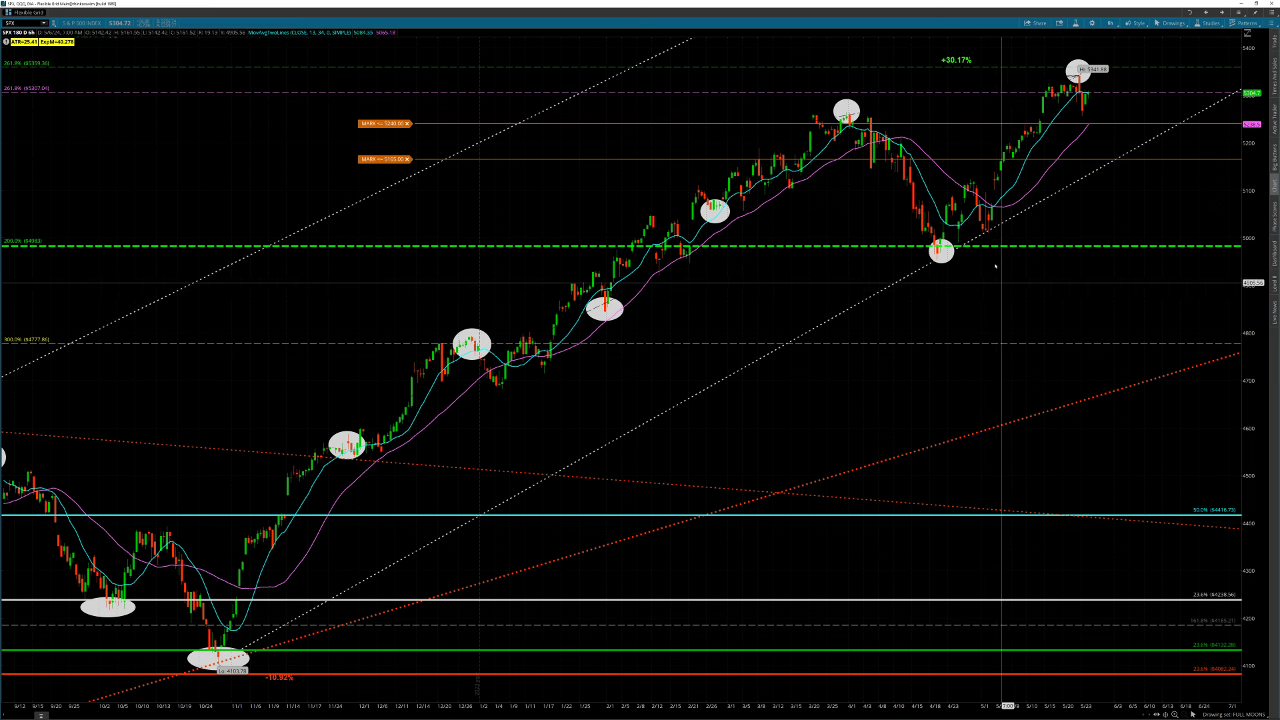
left_click(1110, 23)
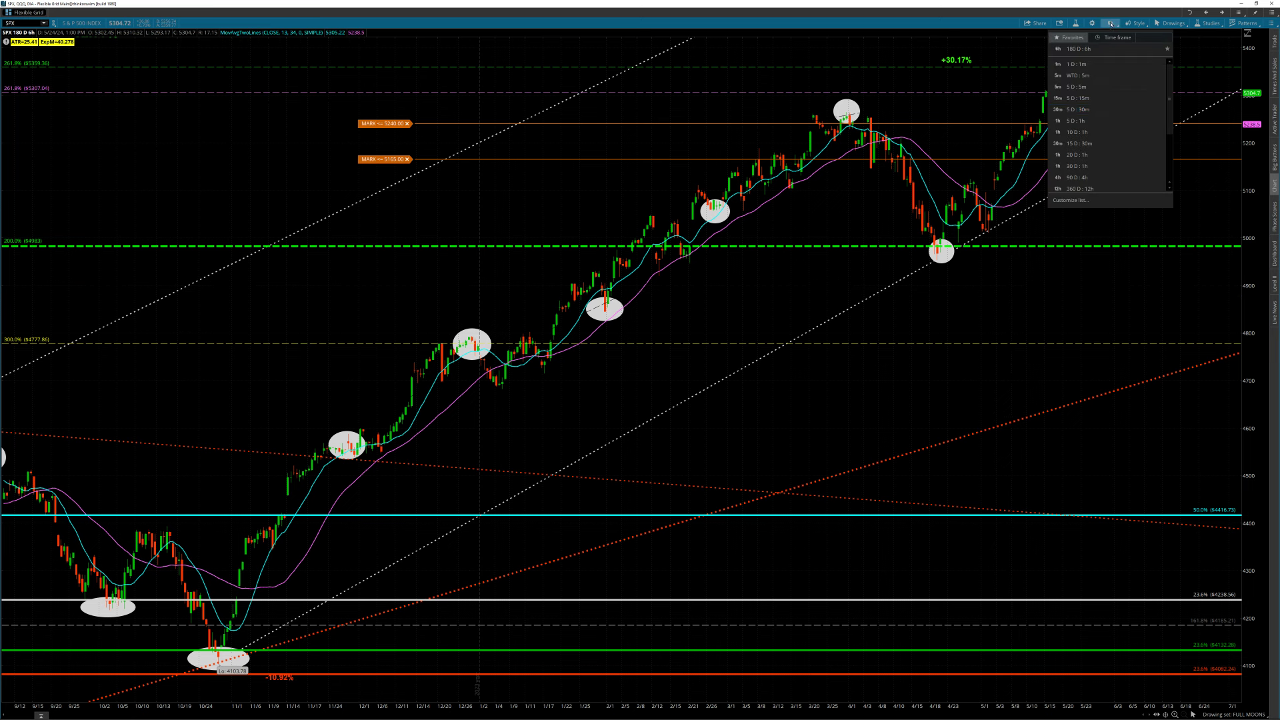
left_click(1090, 176)
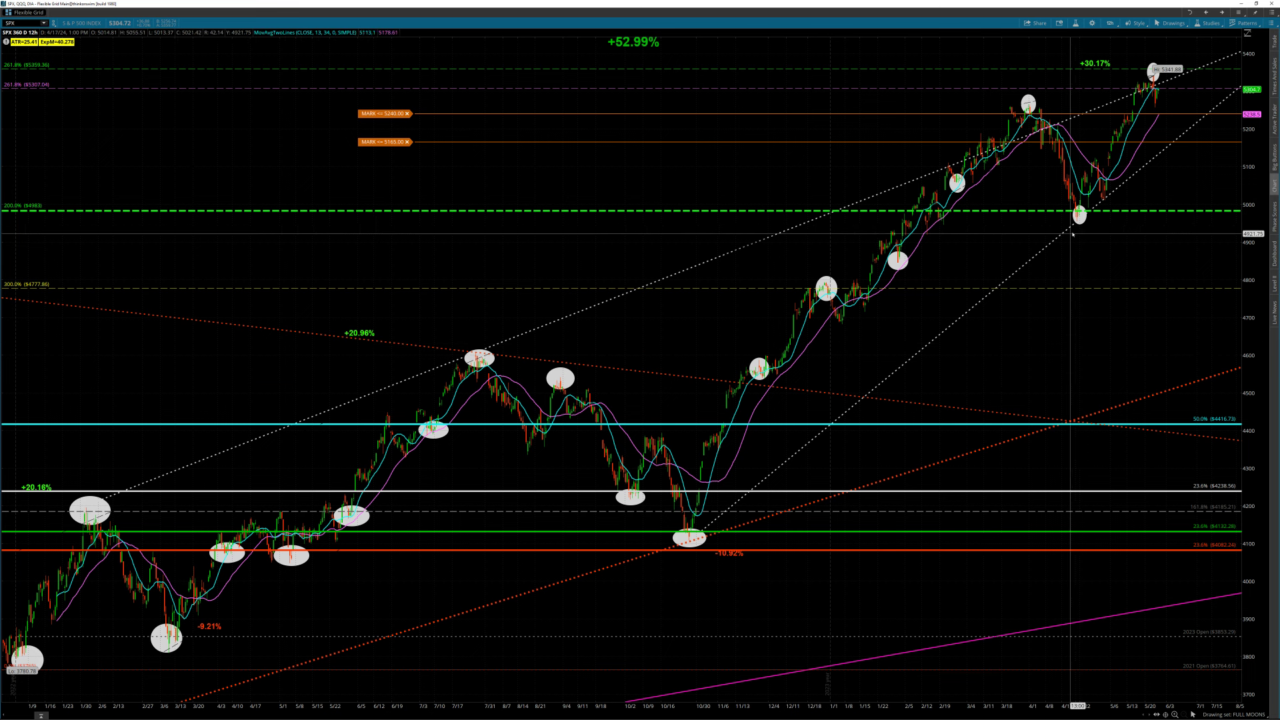
- View SPX as 3 years of daily bars and 5 years of weekly bars, then advance to QQQ
left_click(1108, 24)
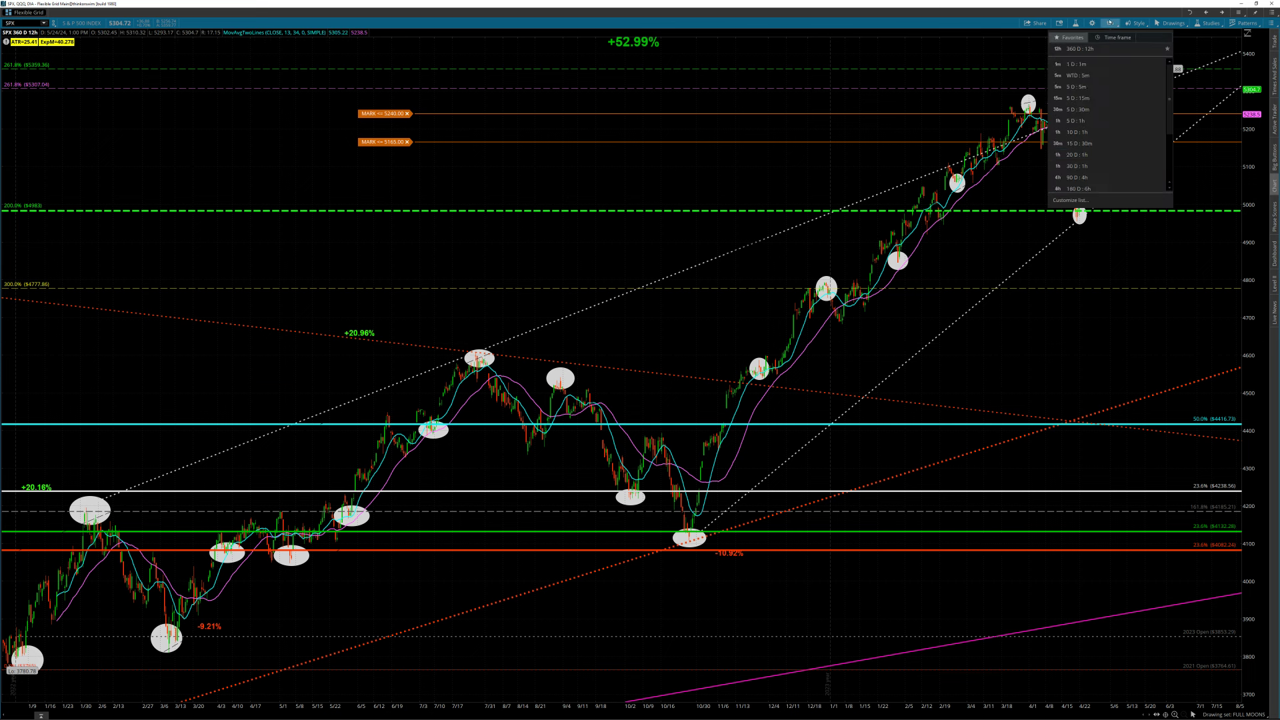
scroll(1100, 177, "down", 3)
left_click(1081, 183)
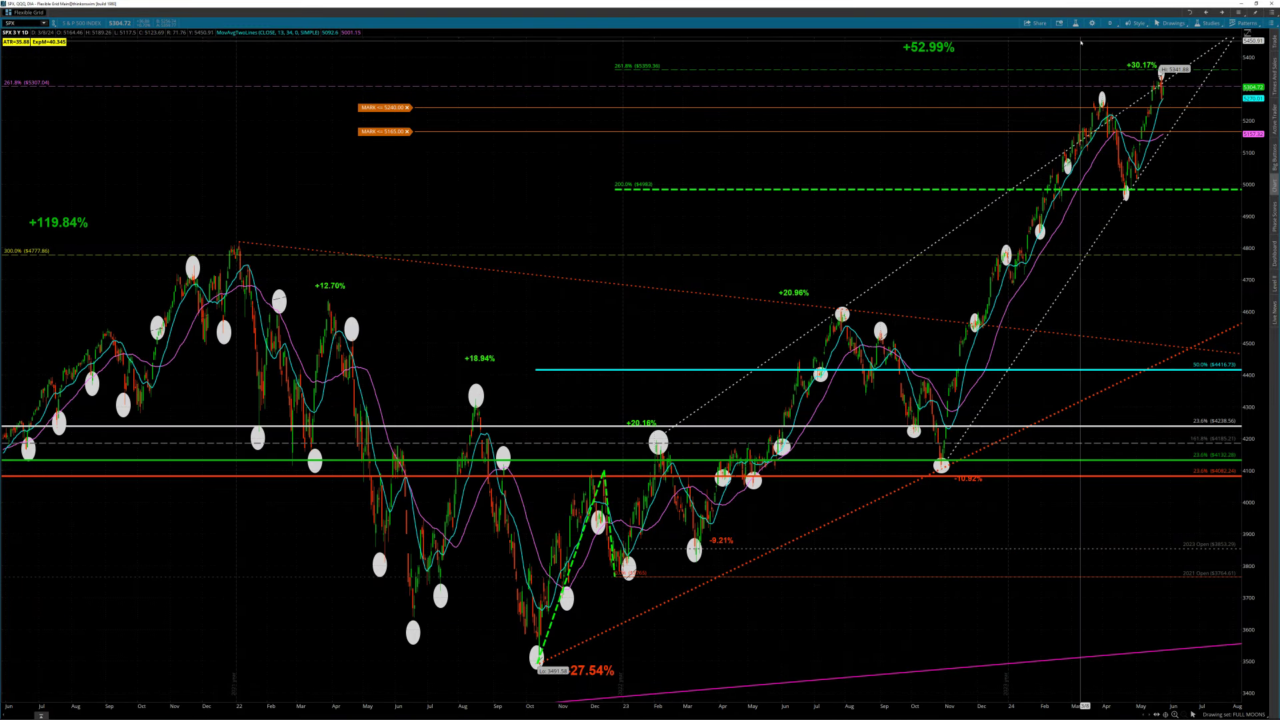
left_click(1109, 24)
scroll(1089, 151, "down", 3)
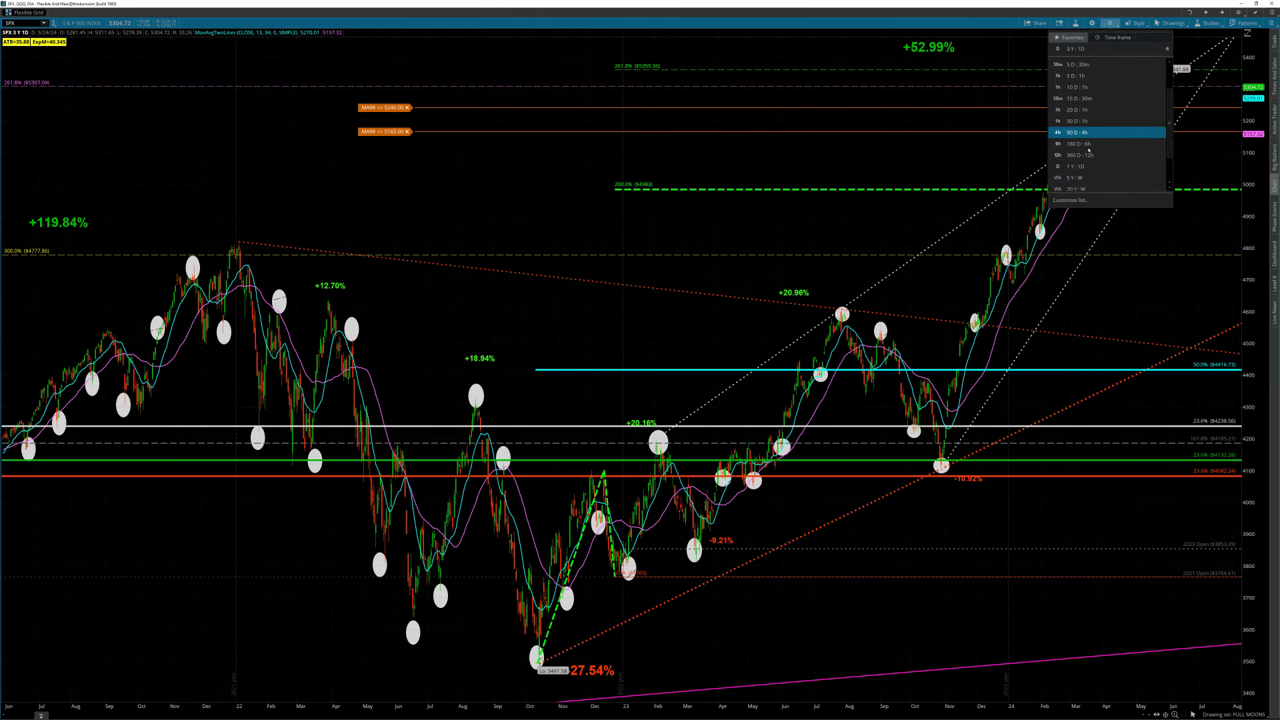
left_click(1080, 177)
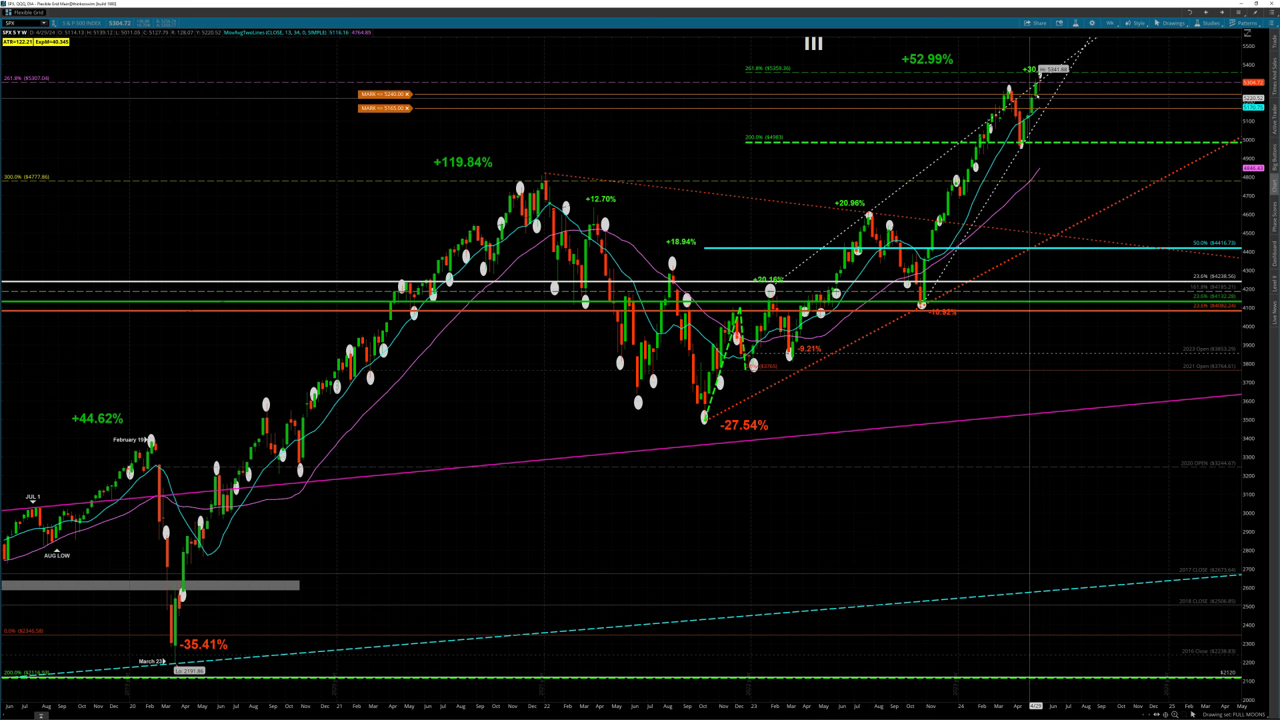
left_click(1221, 13)
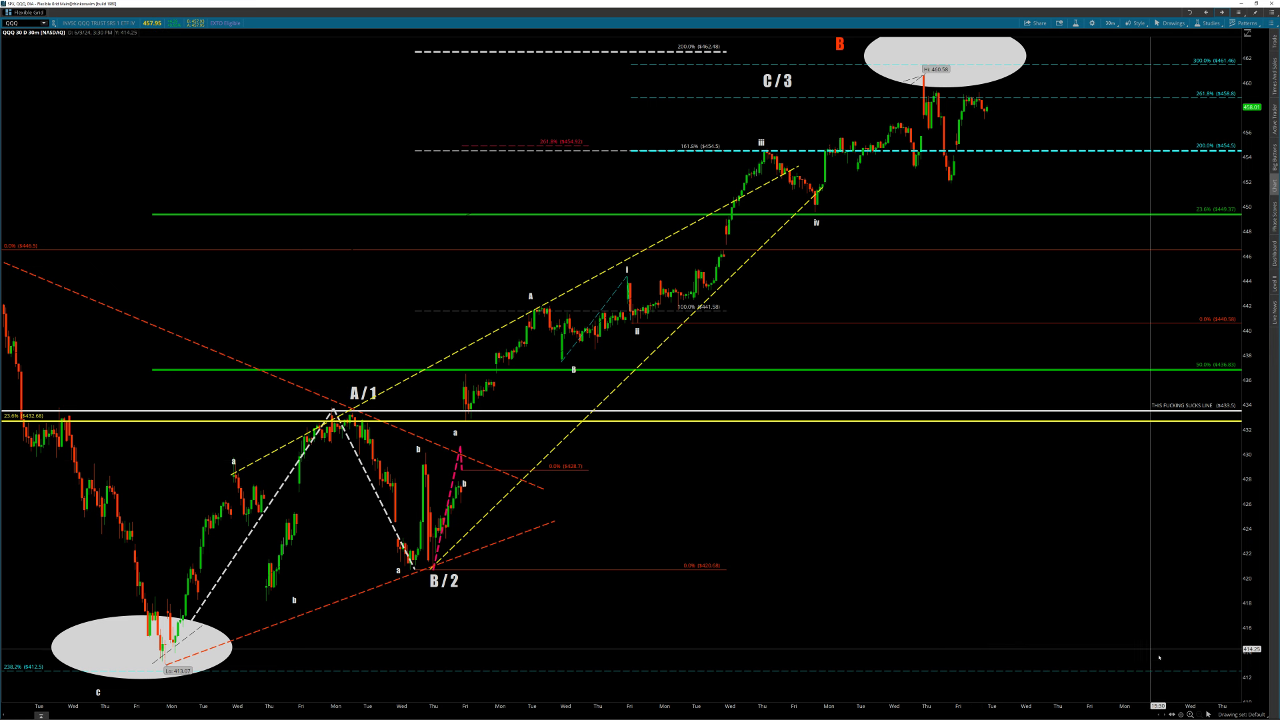
- Apply the QQQ drawing set, showing -8.07% and +11.50% moves and orange zones near 427–433 and 454
left_click(1225, 716)
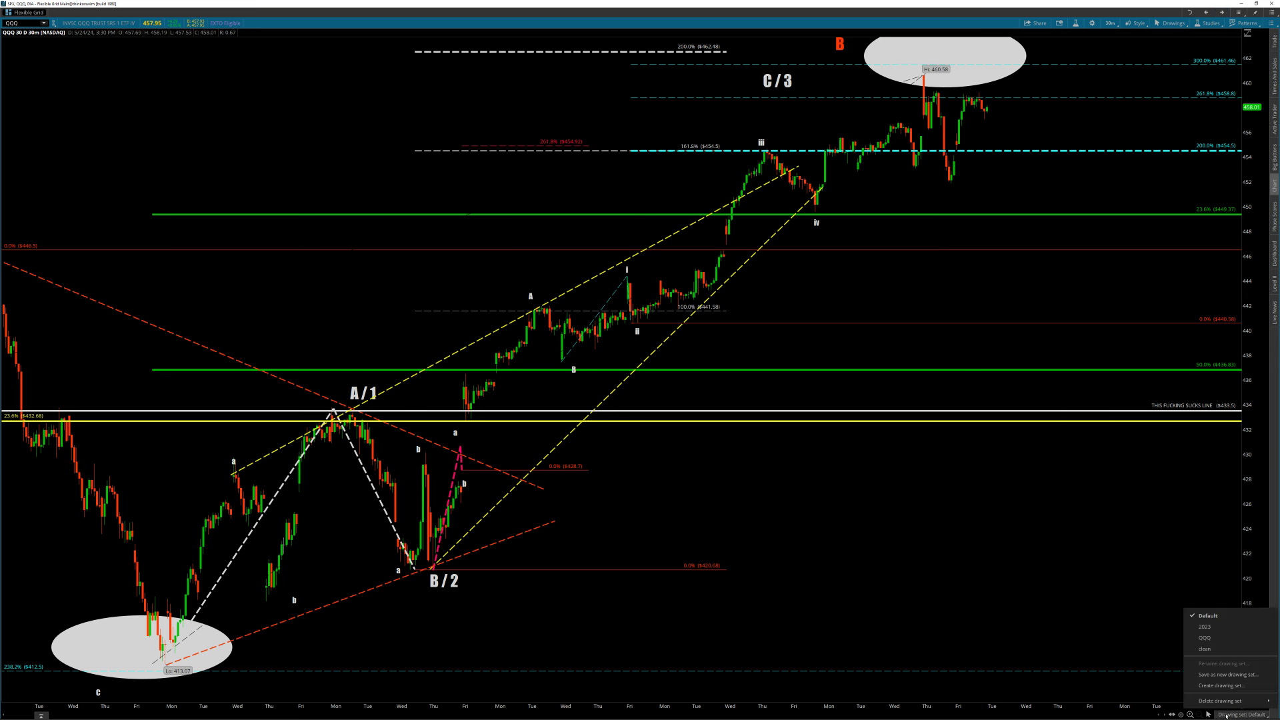
left_click(1204, 637)
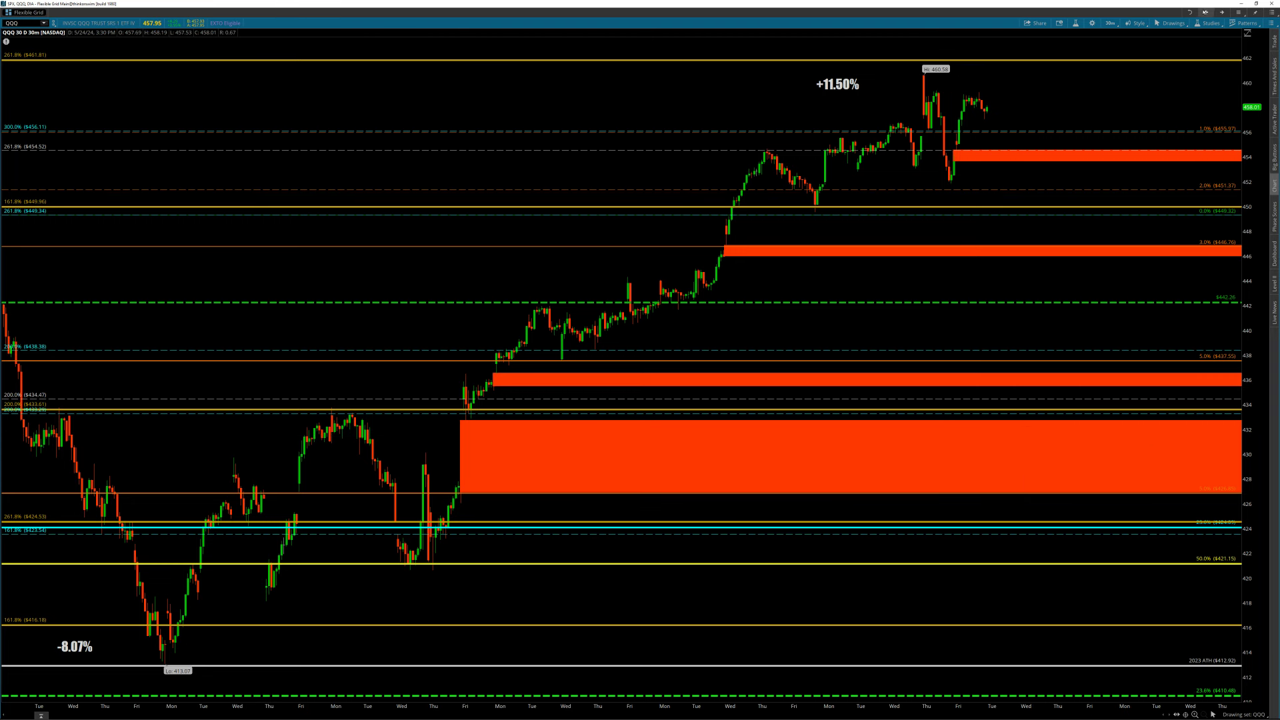
- Advance to the DIA 30-minute chart, then enter $DJ in the symbol box
left_click(1221, 13)
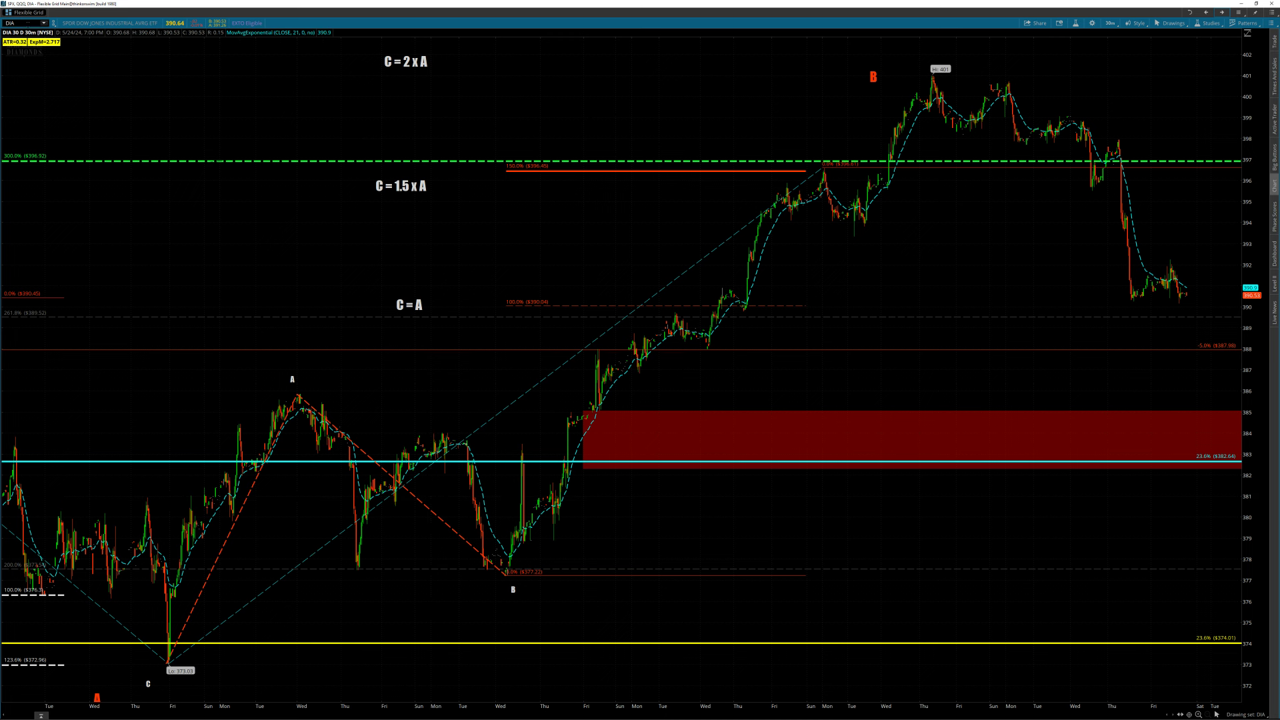
left_click(10, 22)
type("$DJT")
- Load $DJT, view it as 180 days of 6-hour bars, then advance to the IWM chart
key("Return")
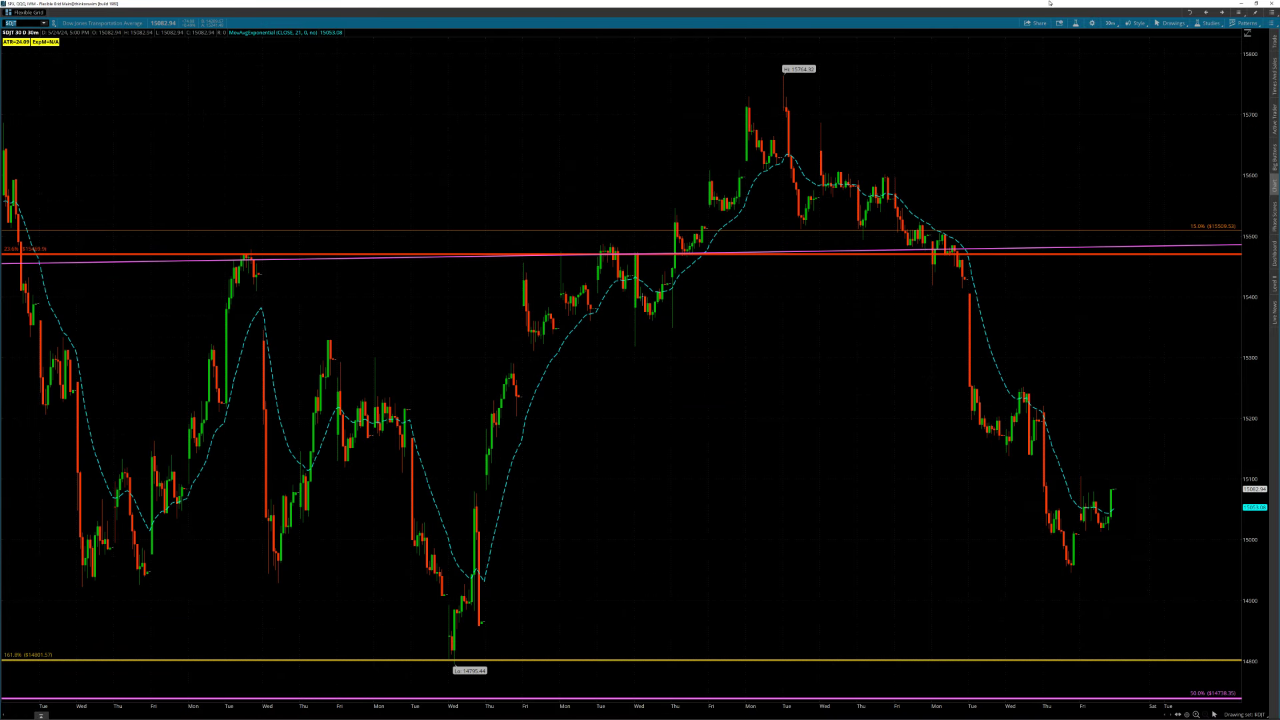
left_click(1110, 22)
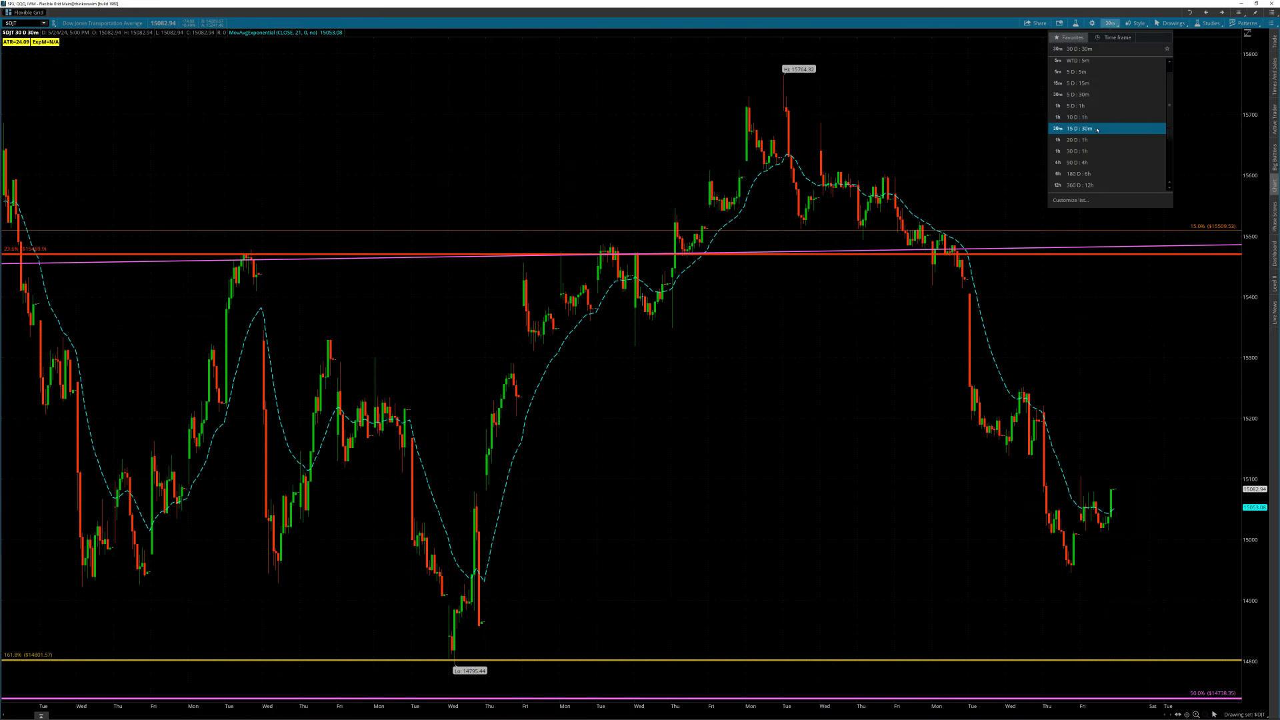
left_click(1083, 167)
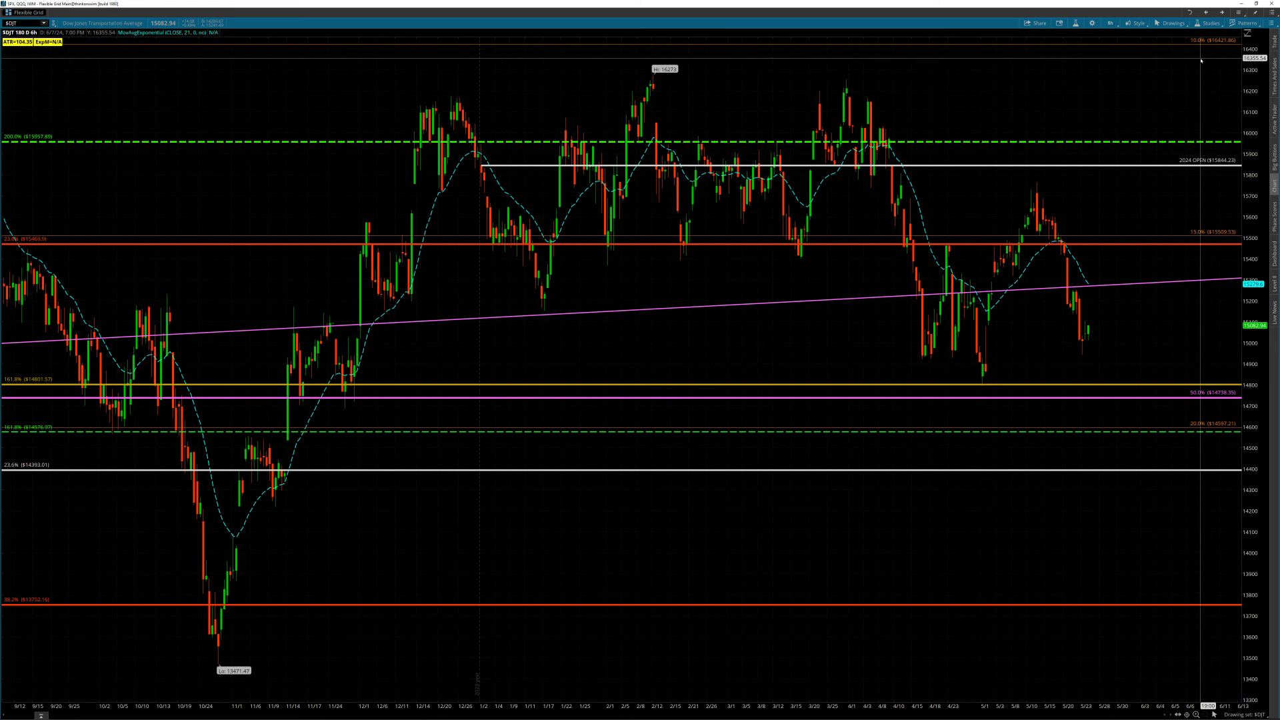
left_click(1222, 12)
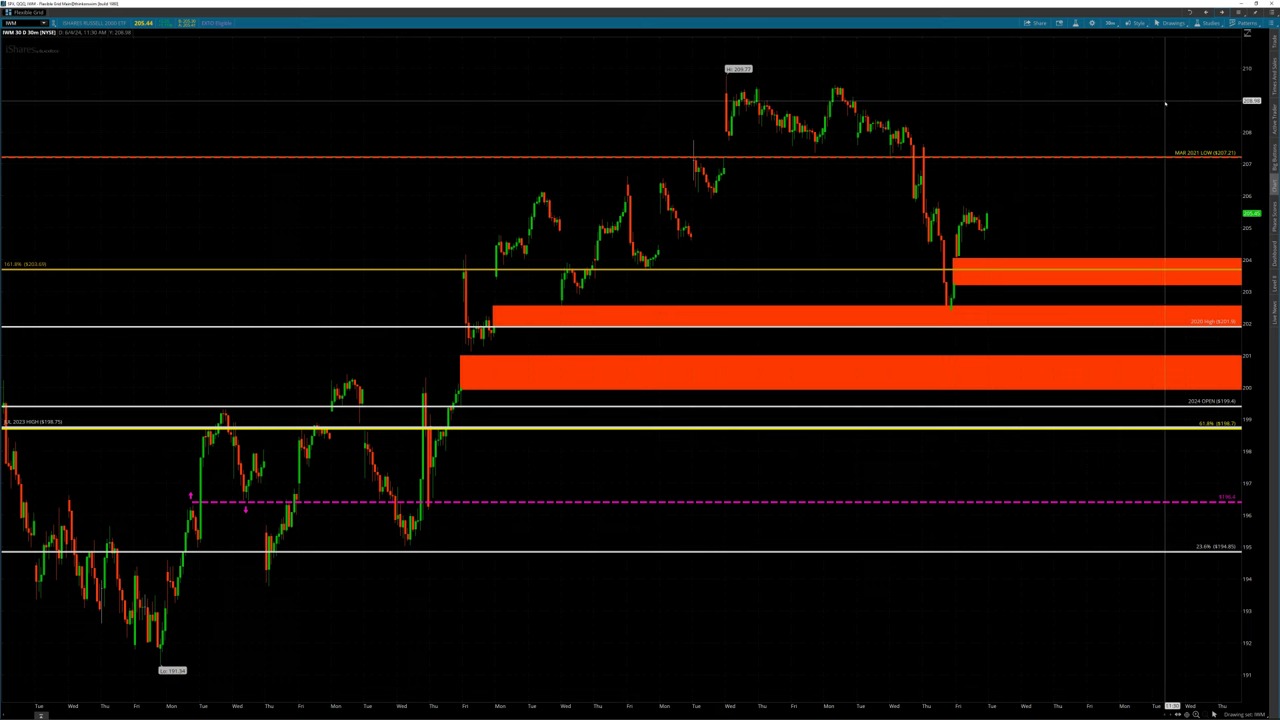
- Switch IWM to 180 days of 6-hour bars, then to 360 days of 12-hour bars
left_click(1108, 24)
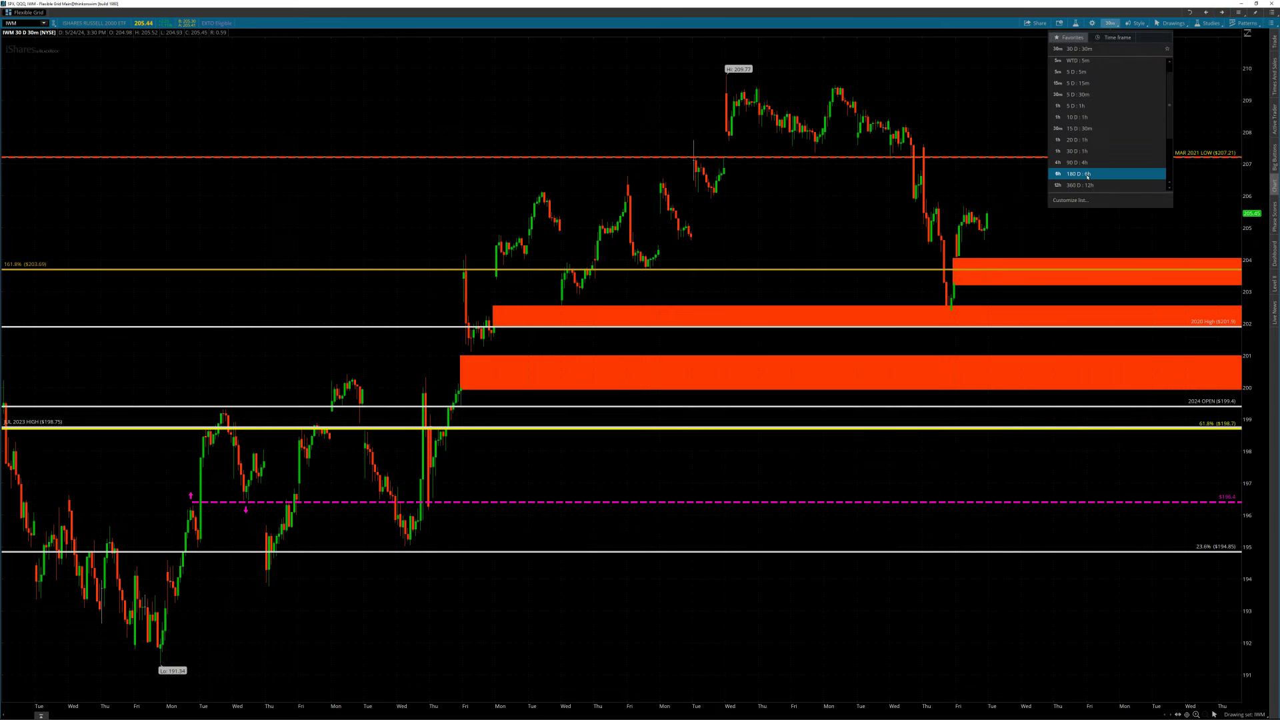
left_click(1087, 175)
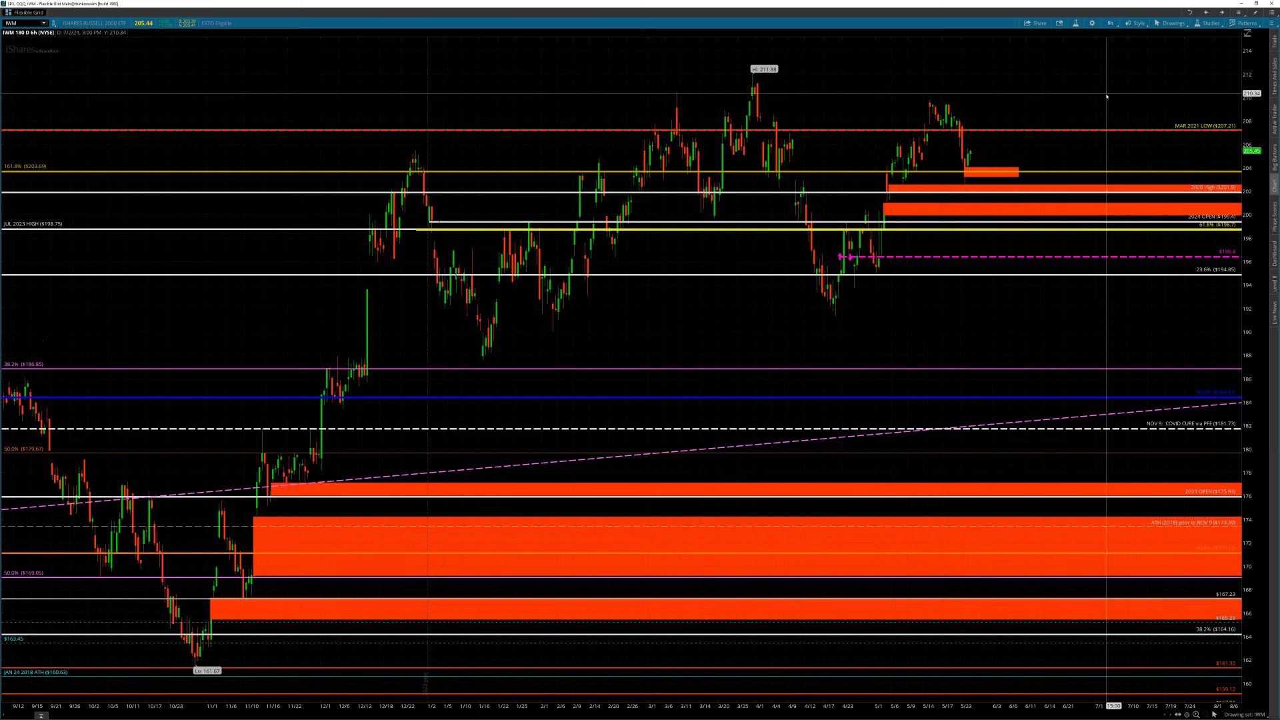
left_click(1110, 23)
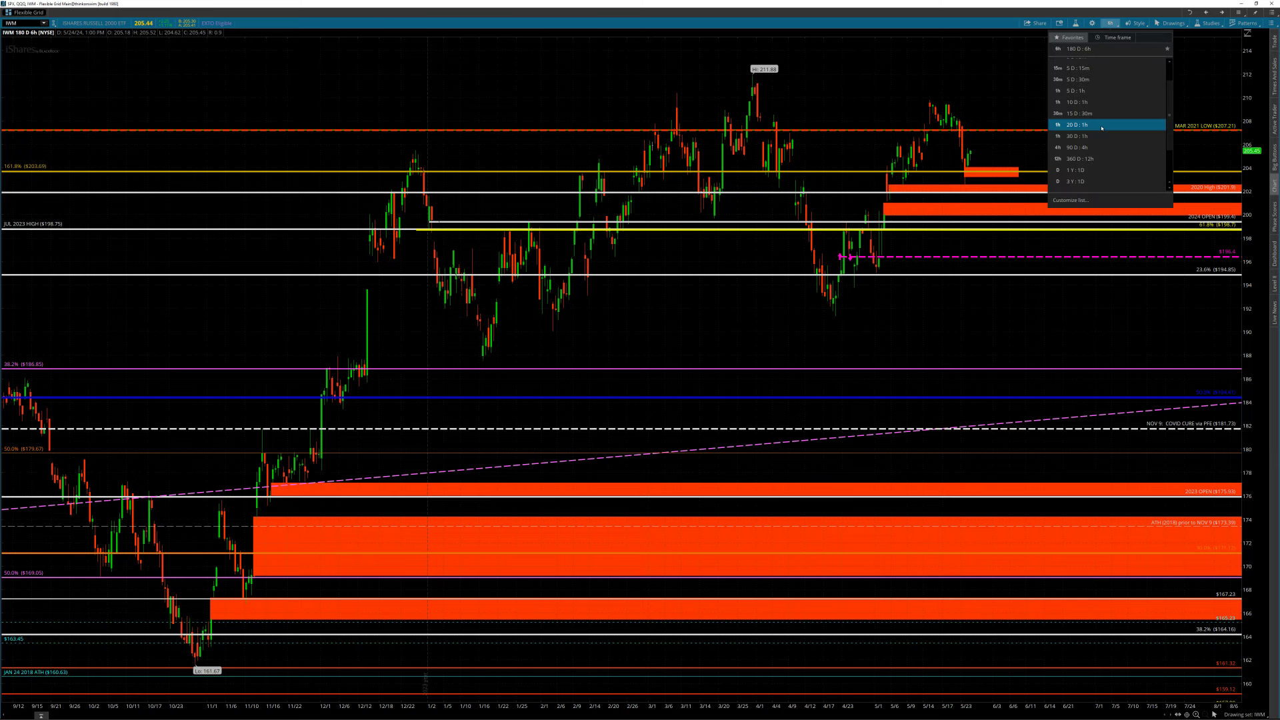
left_click(1100, 159)
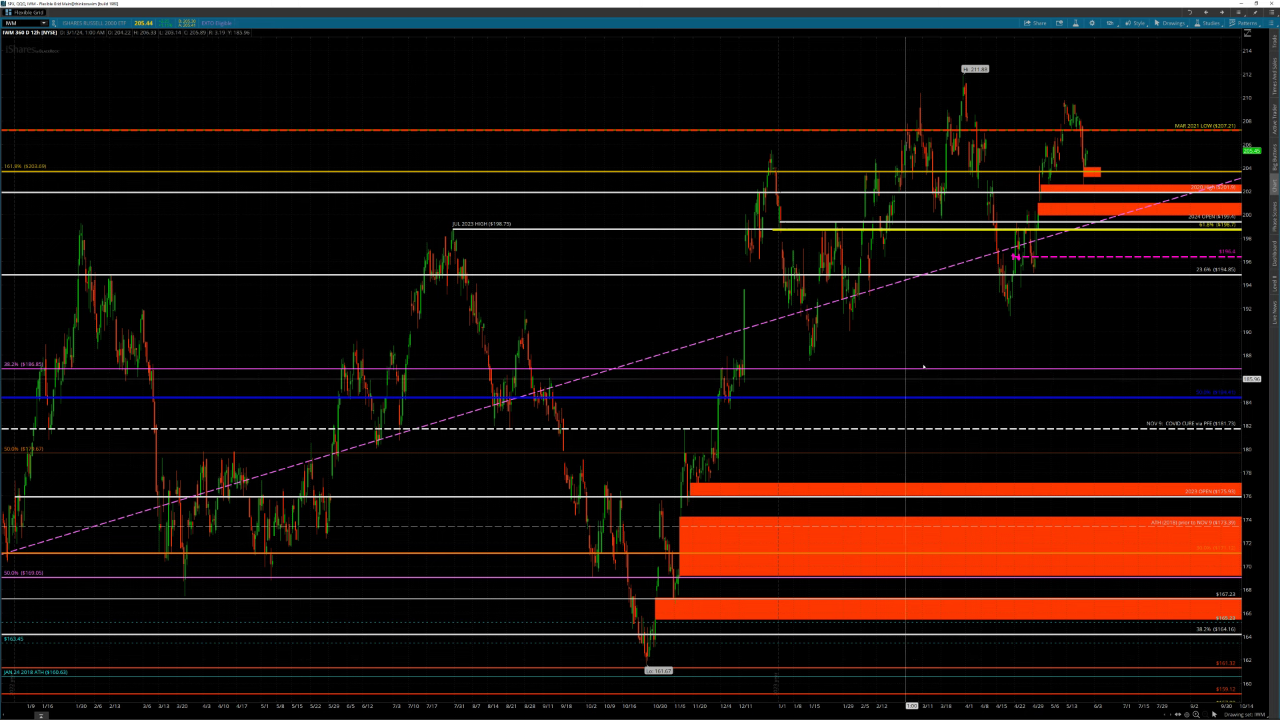
- Extend the orange 203.2–204.05 rectangle's end date to 07/05/2025
right_click(1095, 176)
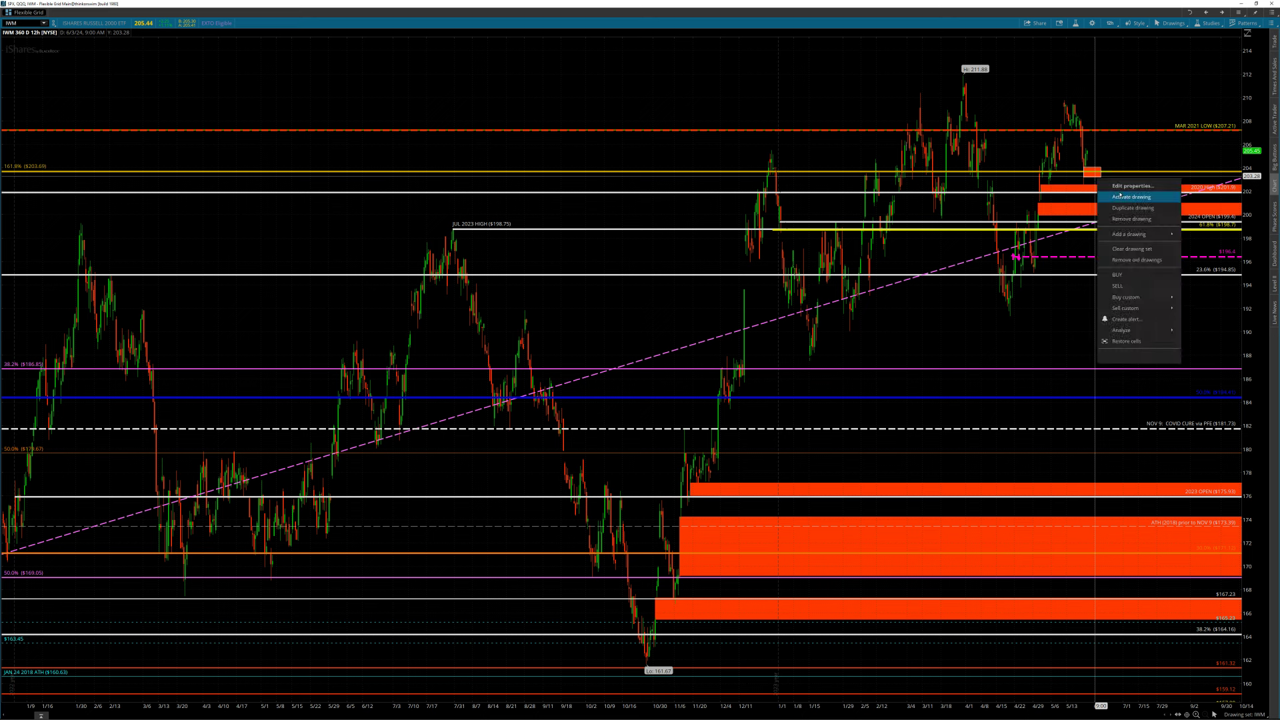
left_click(1122, 193)
left_click(715, 345)
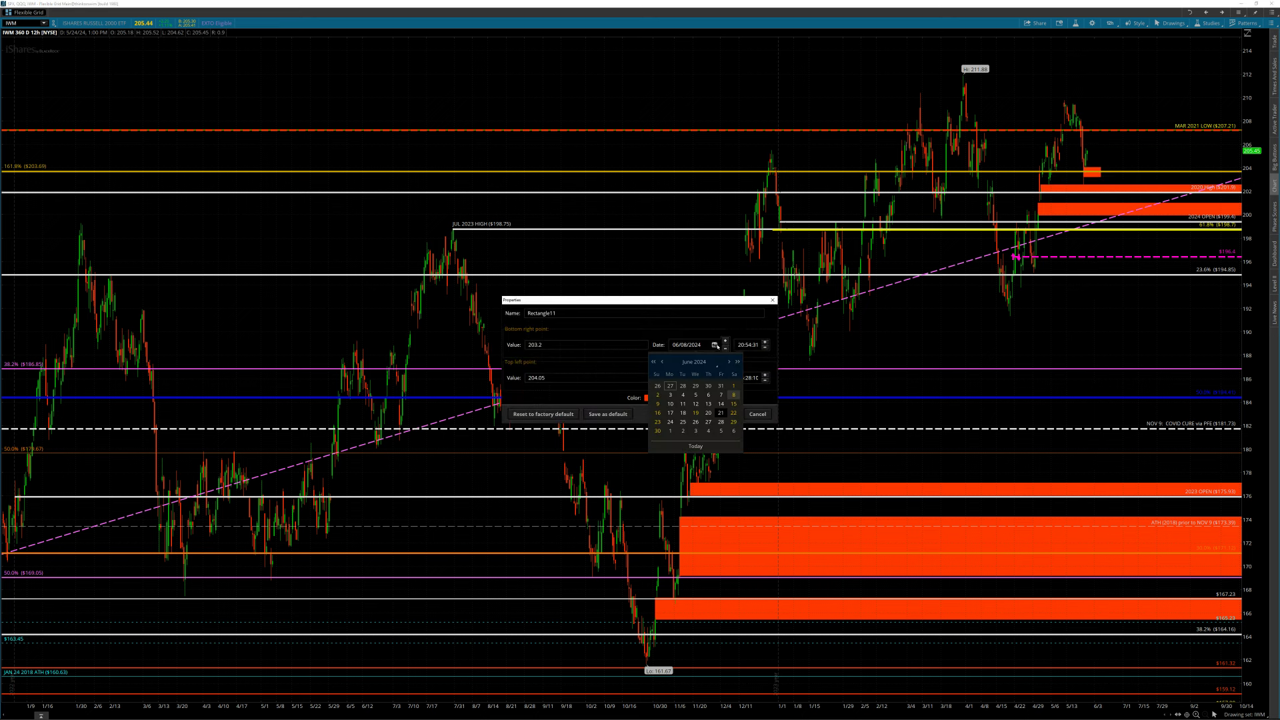
left_click(737, 362)
left_click(733, 421)
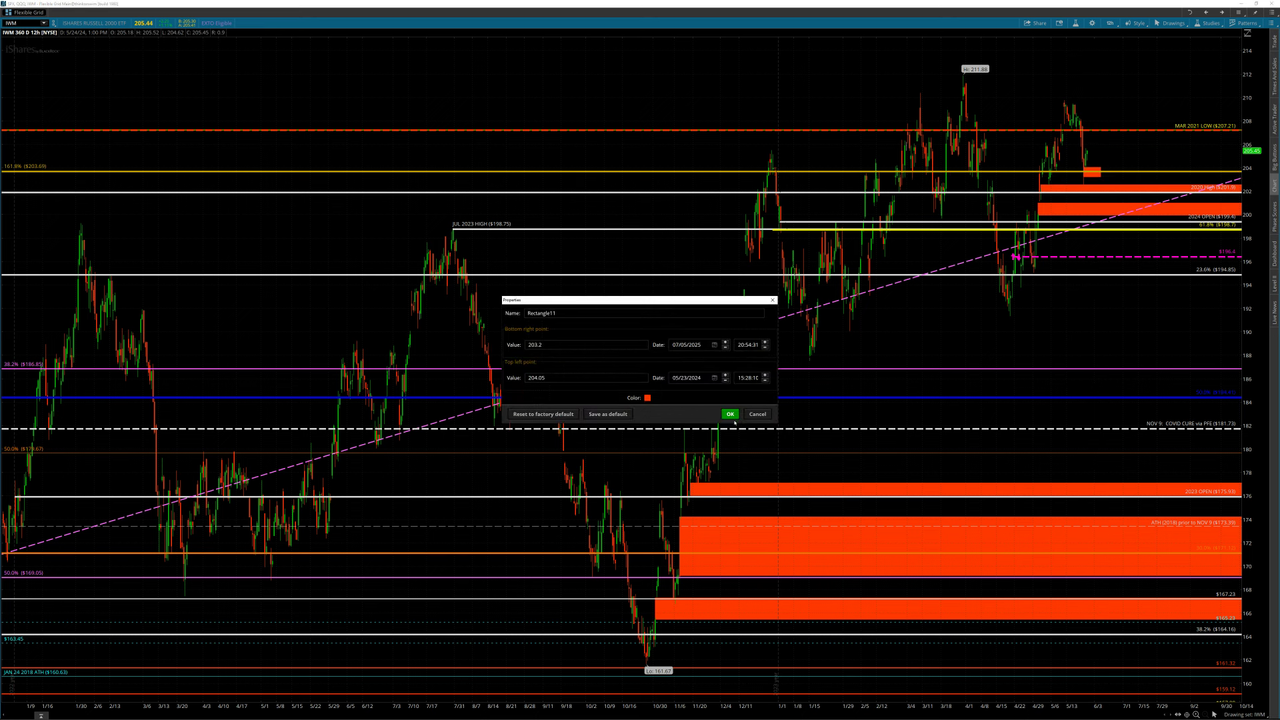
left_click(729, 414)
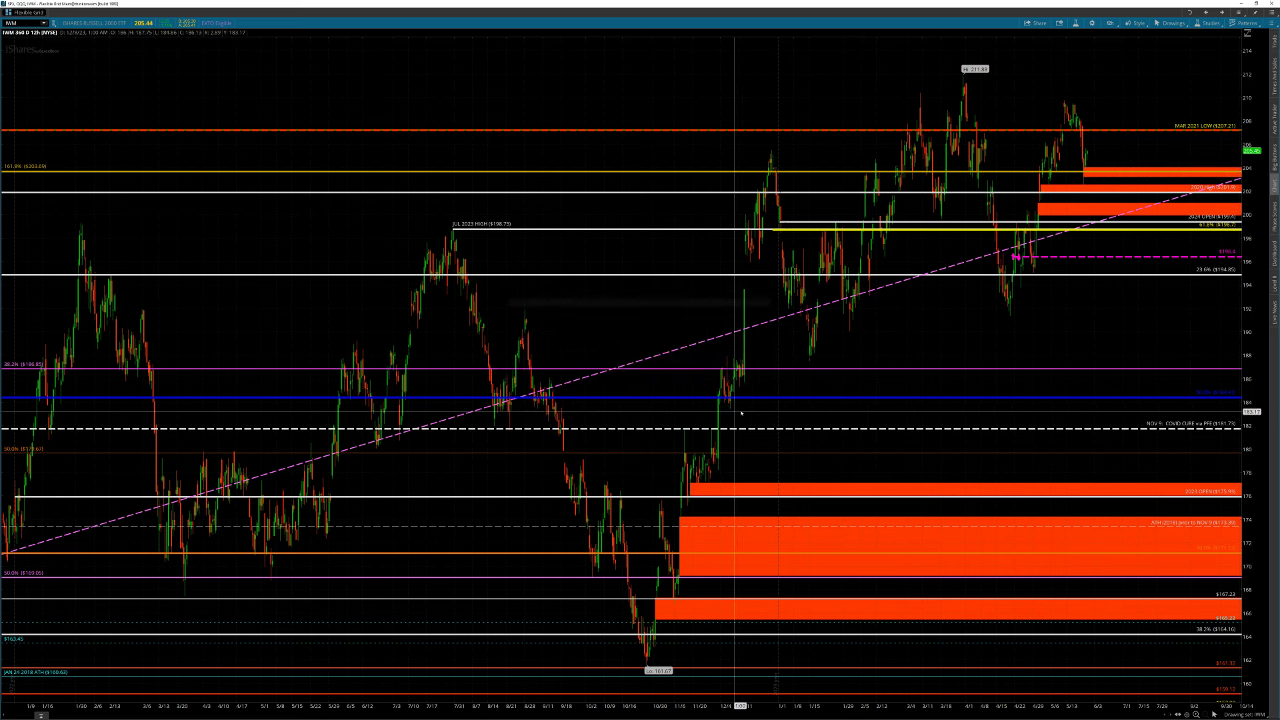
- Show IWM on the 3 Y 1D time frame, then return to the IWM spreadsheet
left_click(1111, 24)
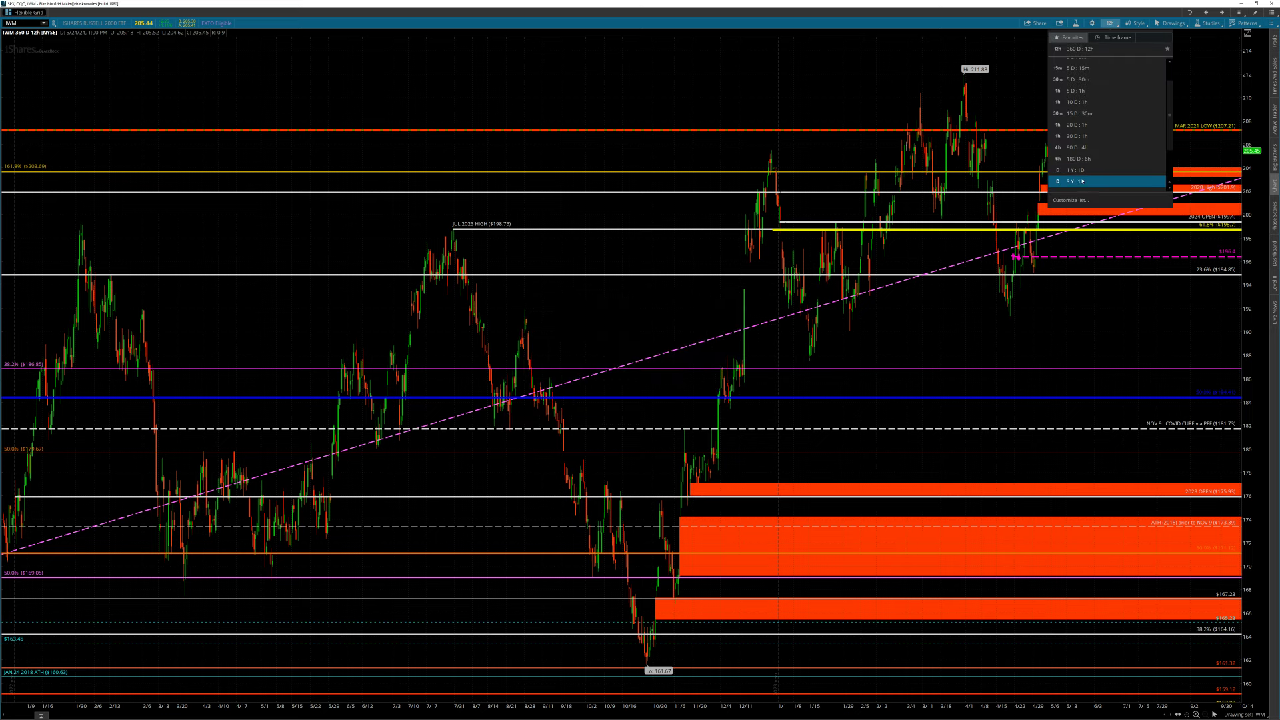
left_click(1080, 182)
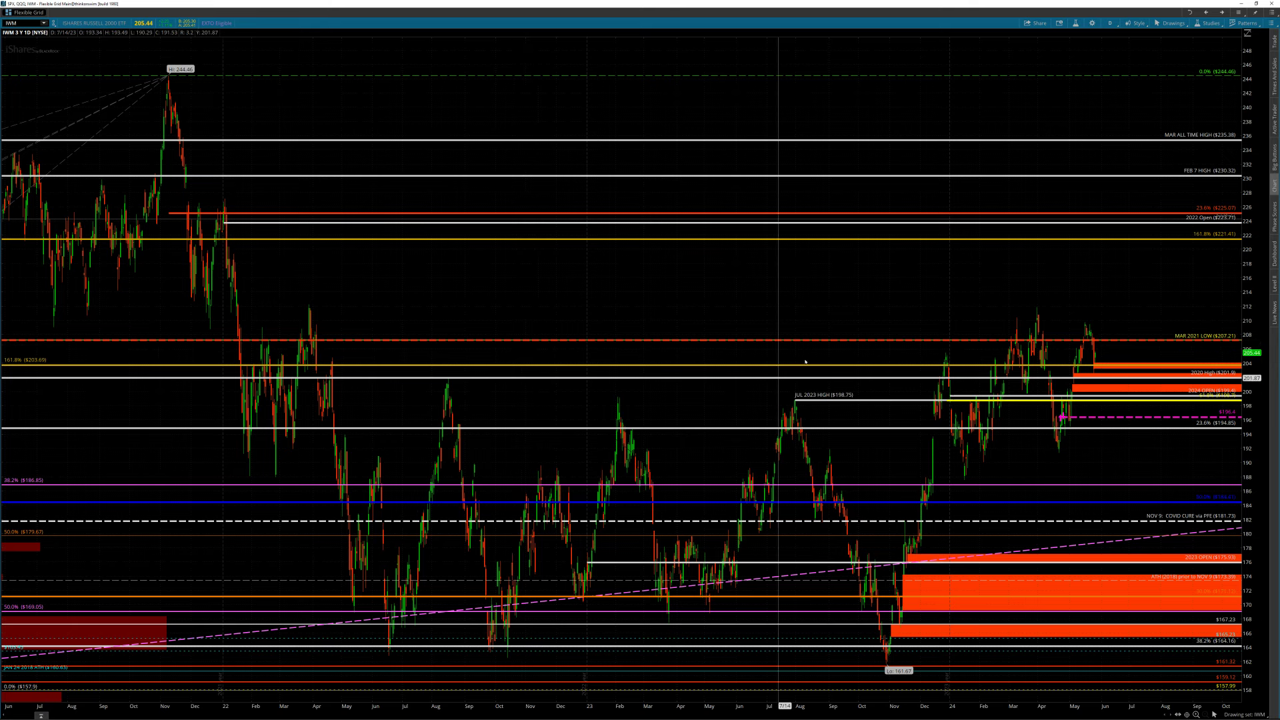
left_click(1241, 4)
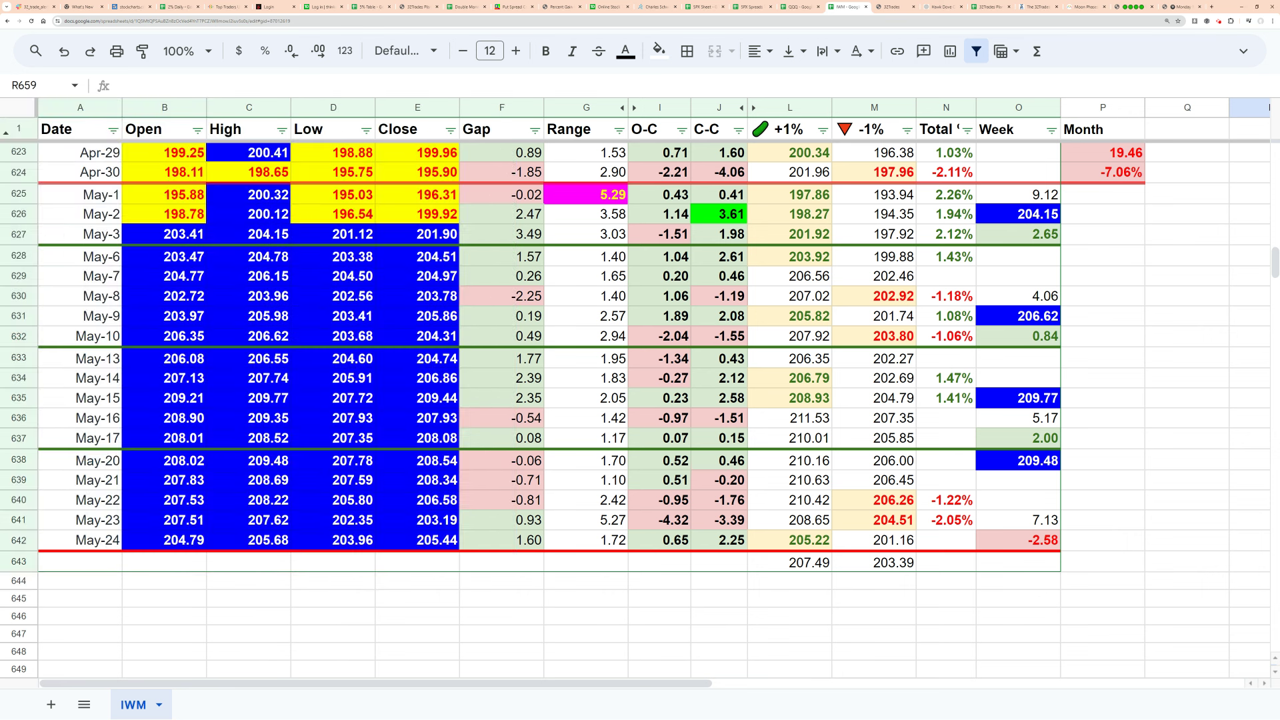
- Alt+Tab from the IWM sheet back to the thinkorswim /RTY 15-minute futures chart
key("alt+Tab")
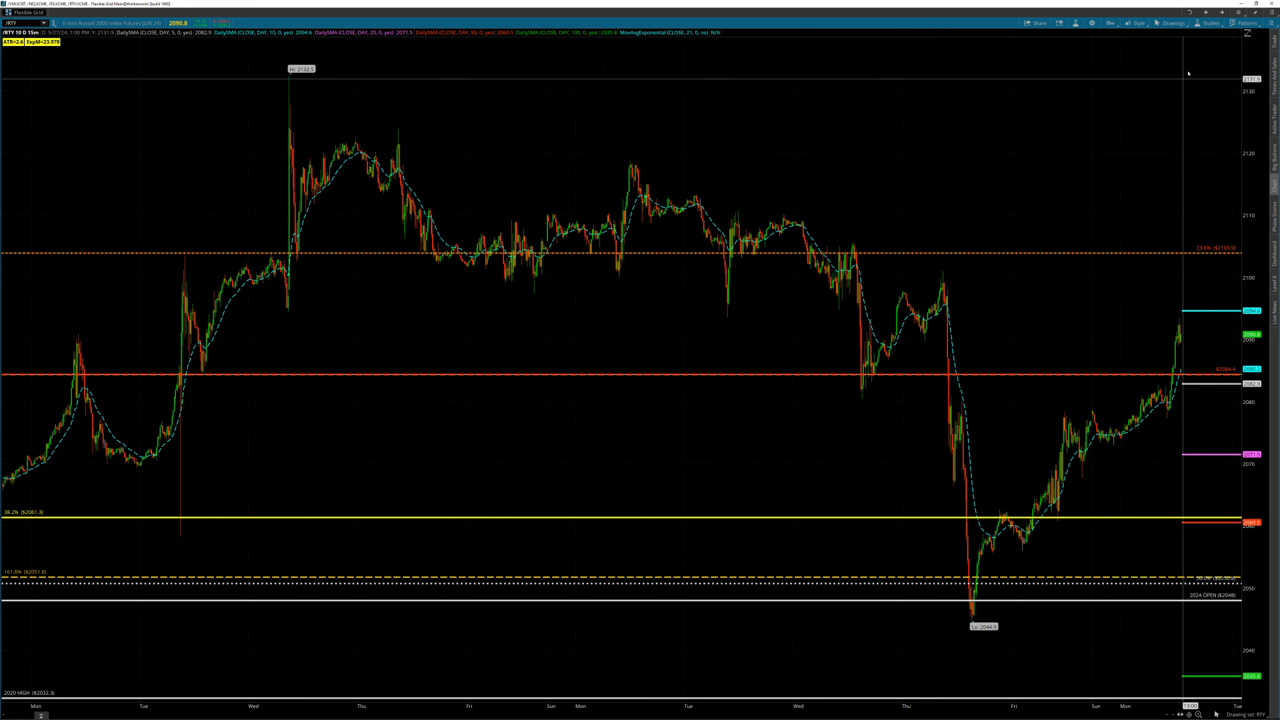
- Step forward in the symbol history to the /YM Mini Dow futures chart
left_click(1222, 12)
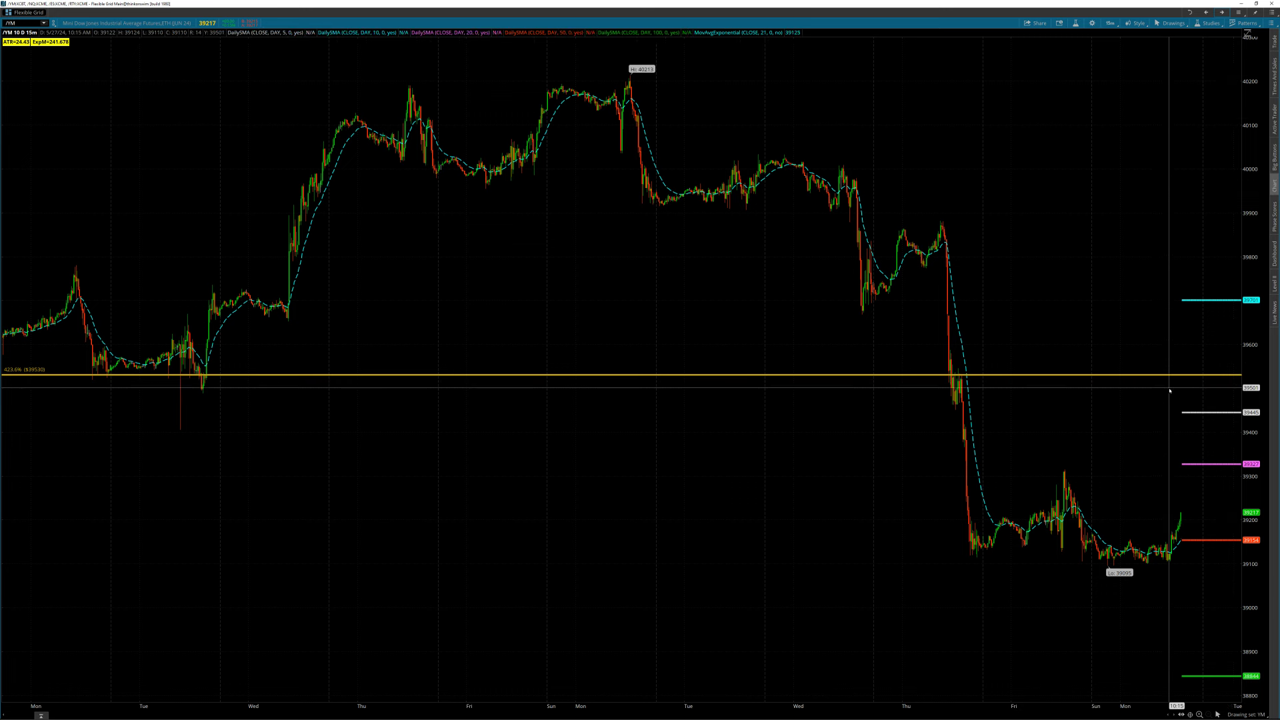
- Step forward through the symbol history from /YM to /NQ, then to /ES
left_click(1221, 13)
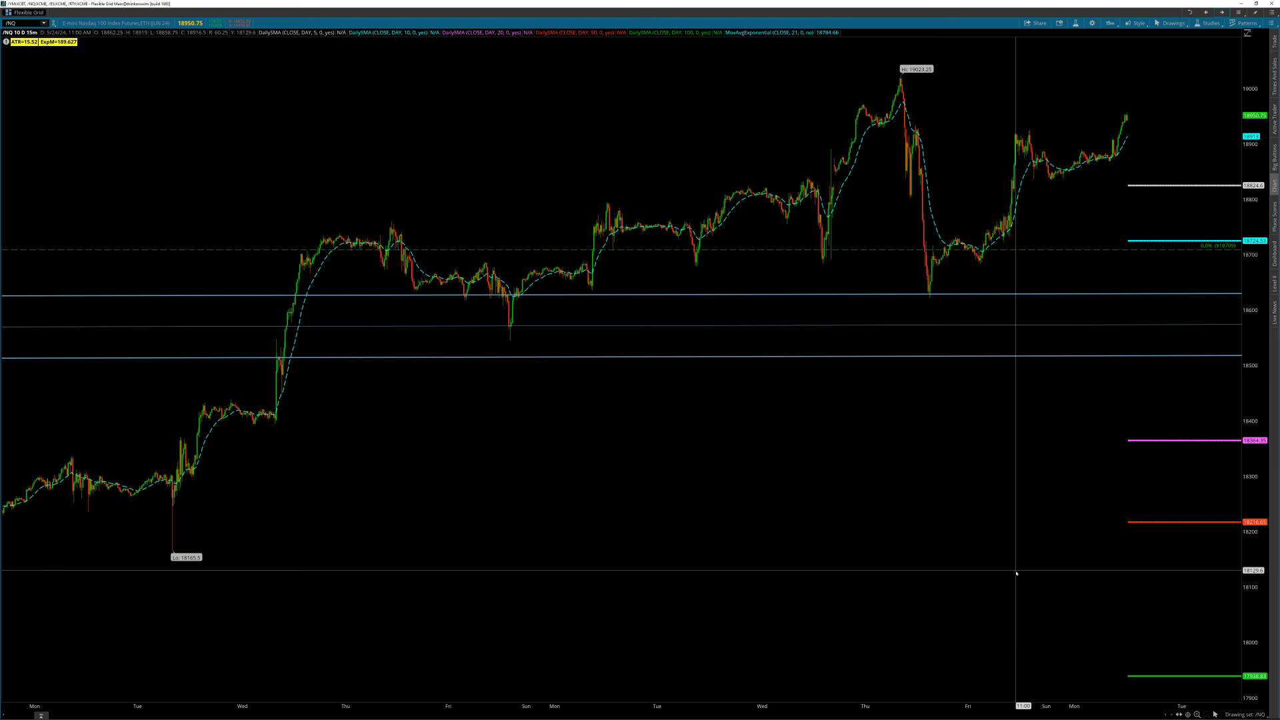
left_click(1222, 13)
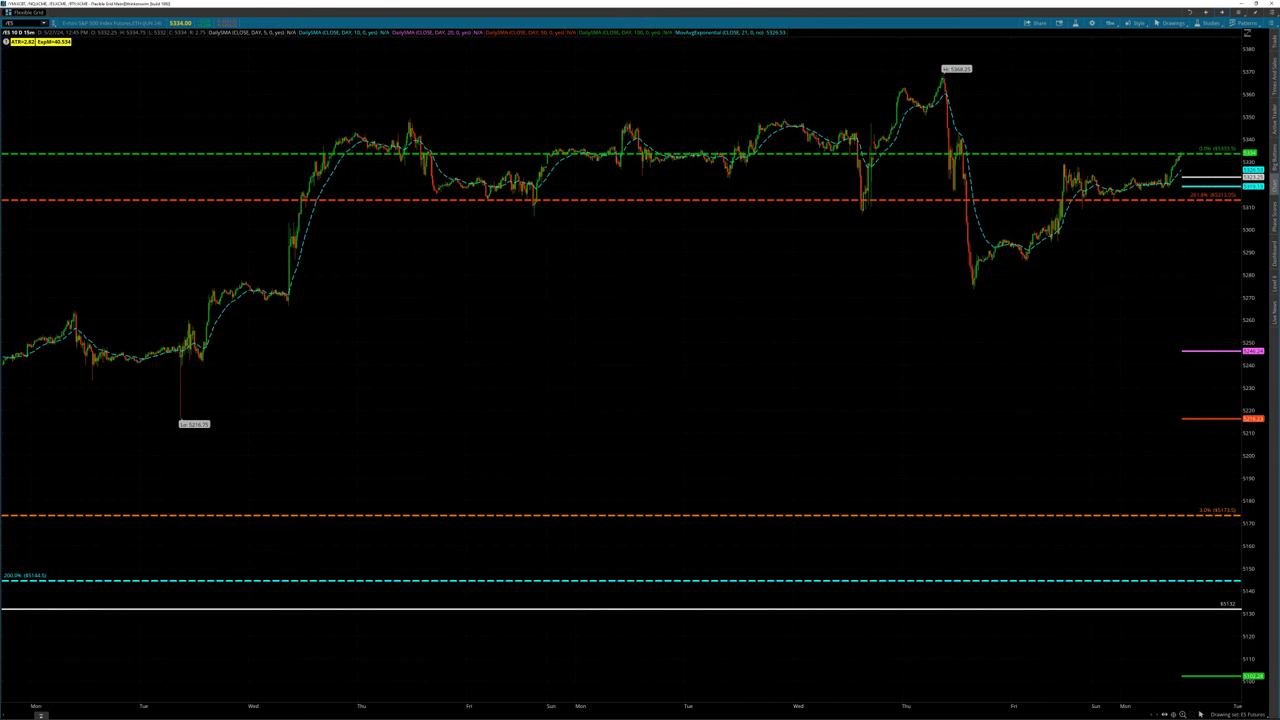
- After reviewing /ES, Alt+Tab to the multi-chart grid of indices, currencies and bonds
key("alt+Tab")
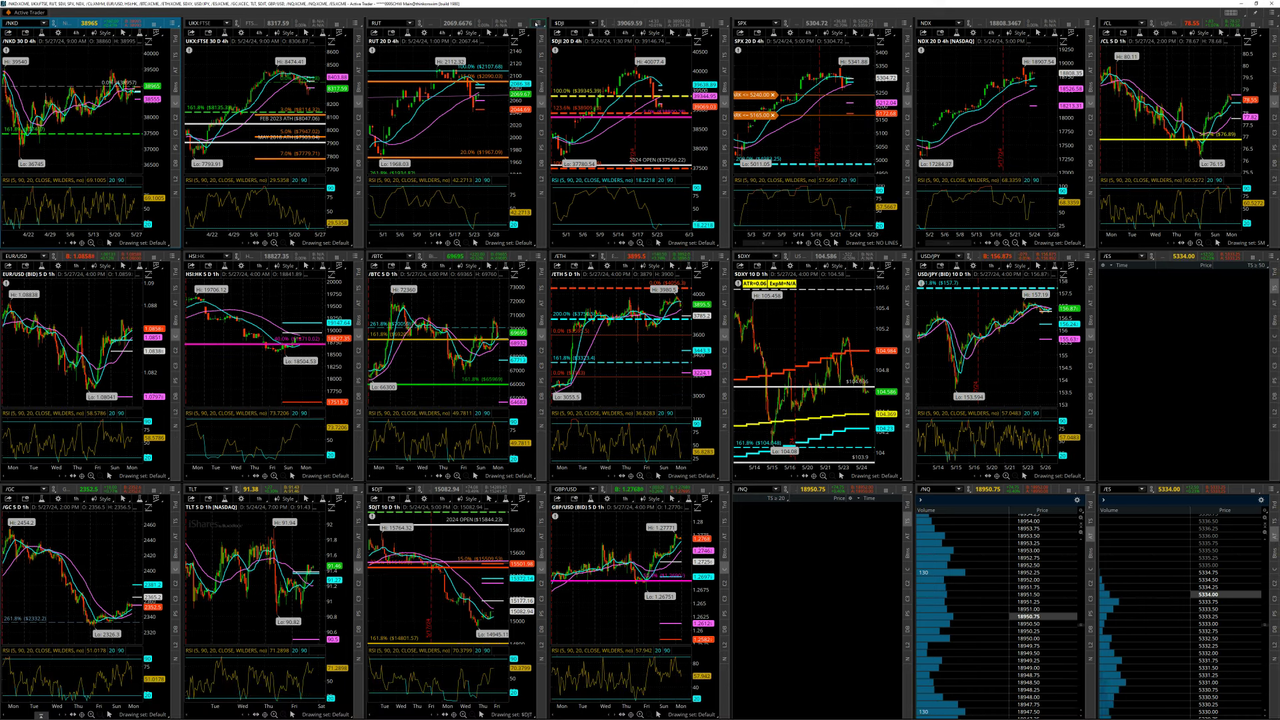
- Maximize the RUT chart and step forward through $DJI, SPX and NDX full-size
left_click(524, 26)
left_click(523, 155)
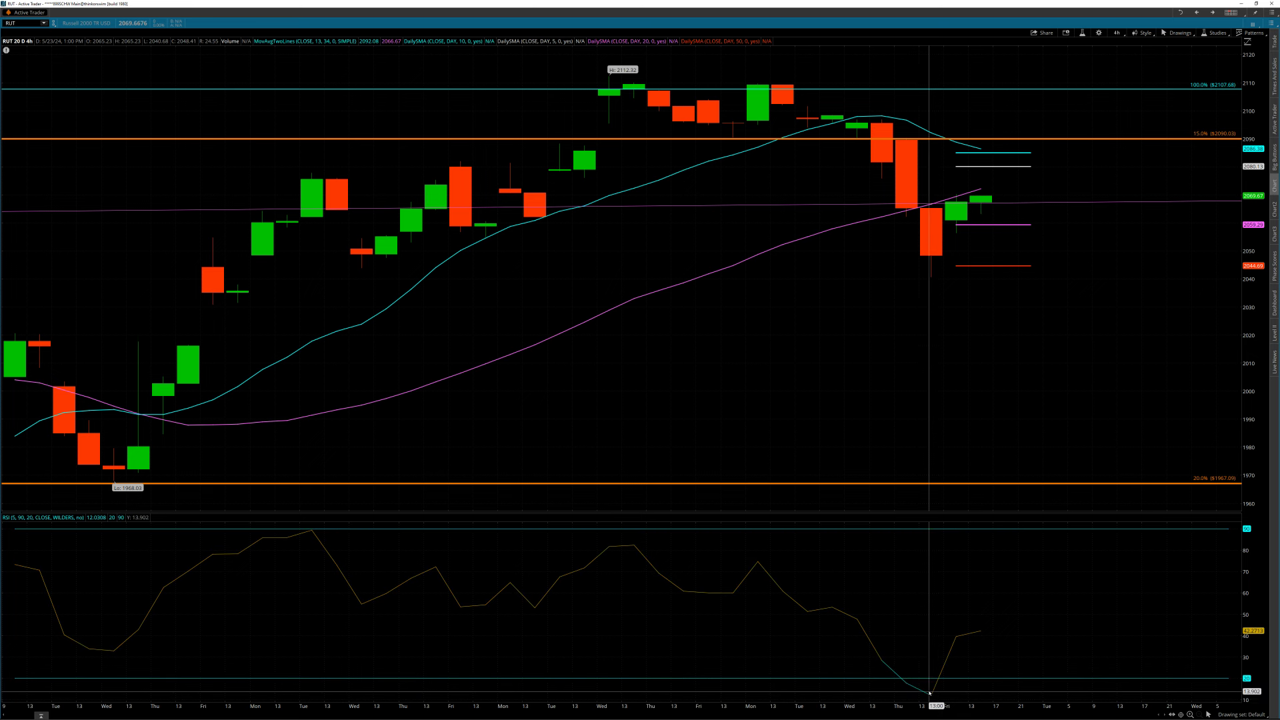
left_click(1212, 13)
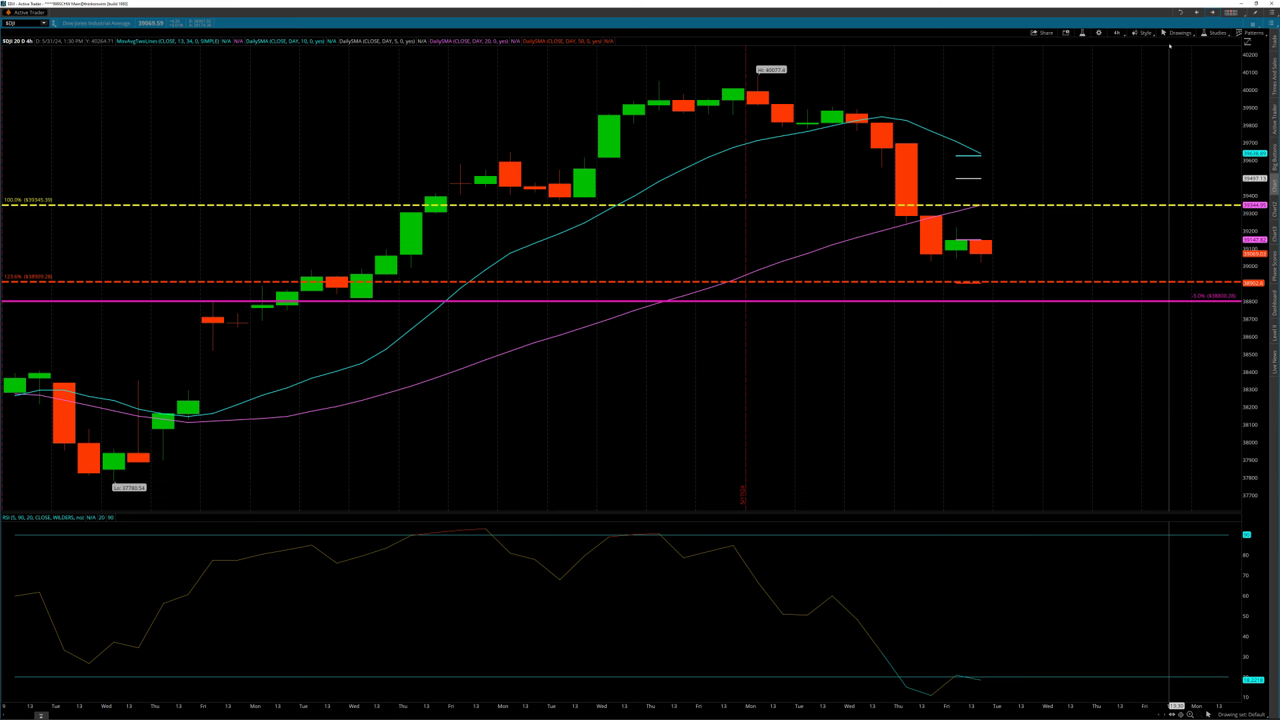
left_click(1212, 12)
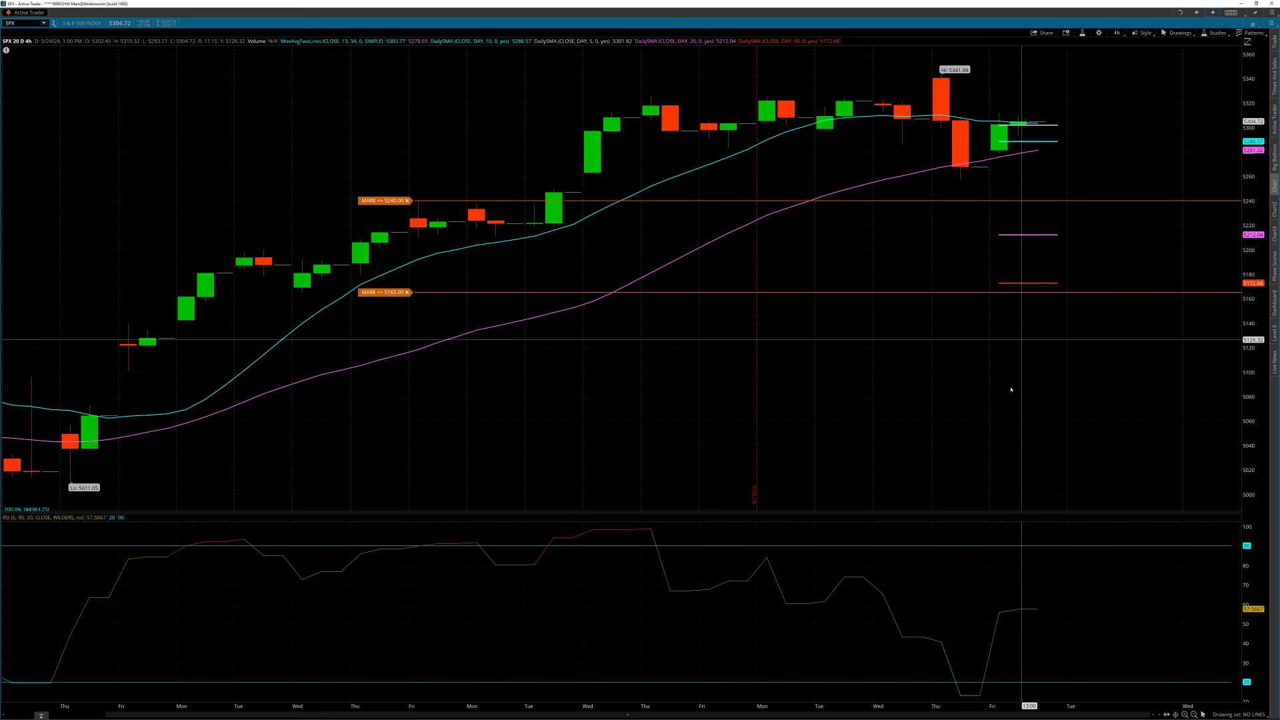
left_click(1213, 13)
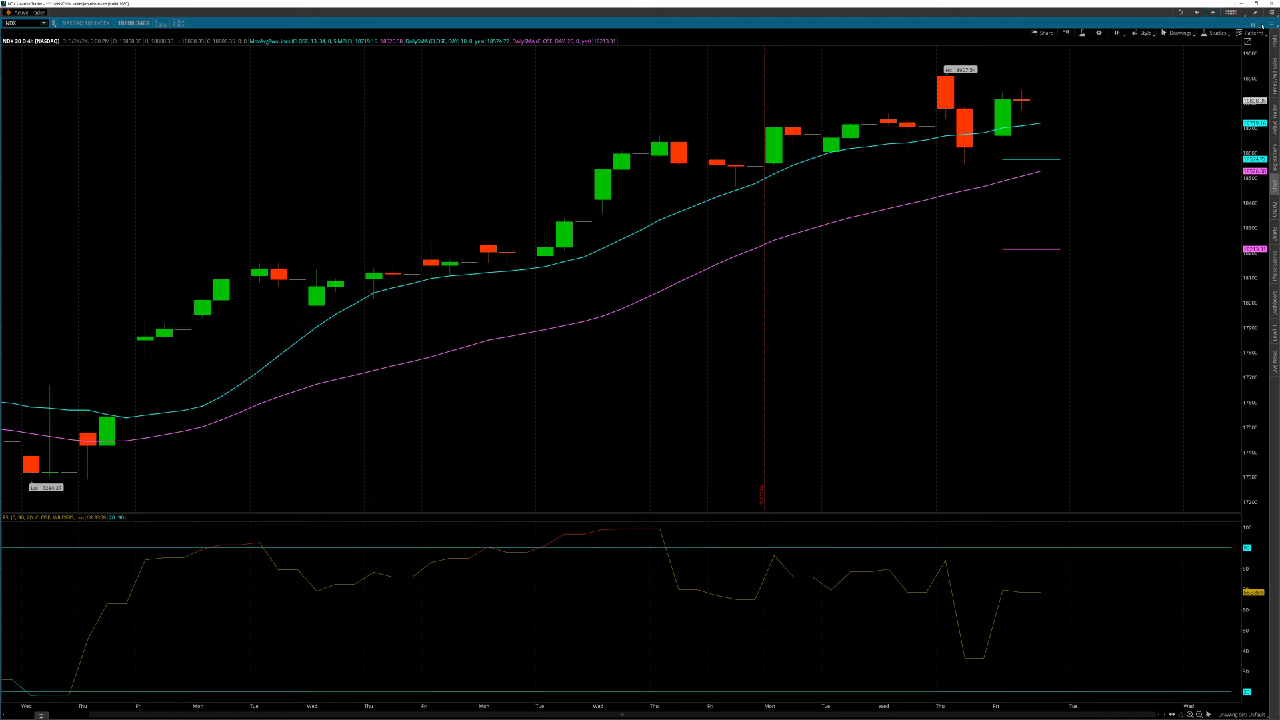
- Restore the multi-chart grid cells and minimize thinkorswim to reveal the IWM sheet
left_click(1270, 23)
left_click(1209, 154)
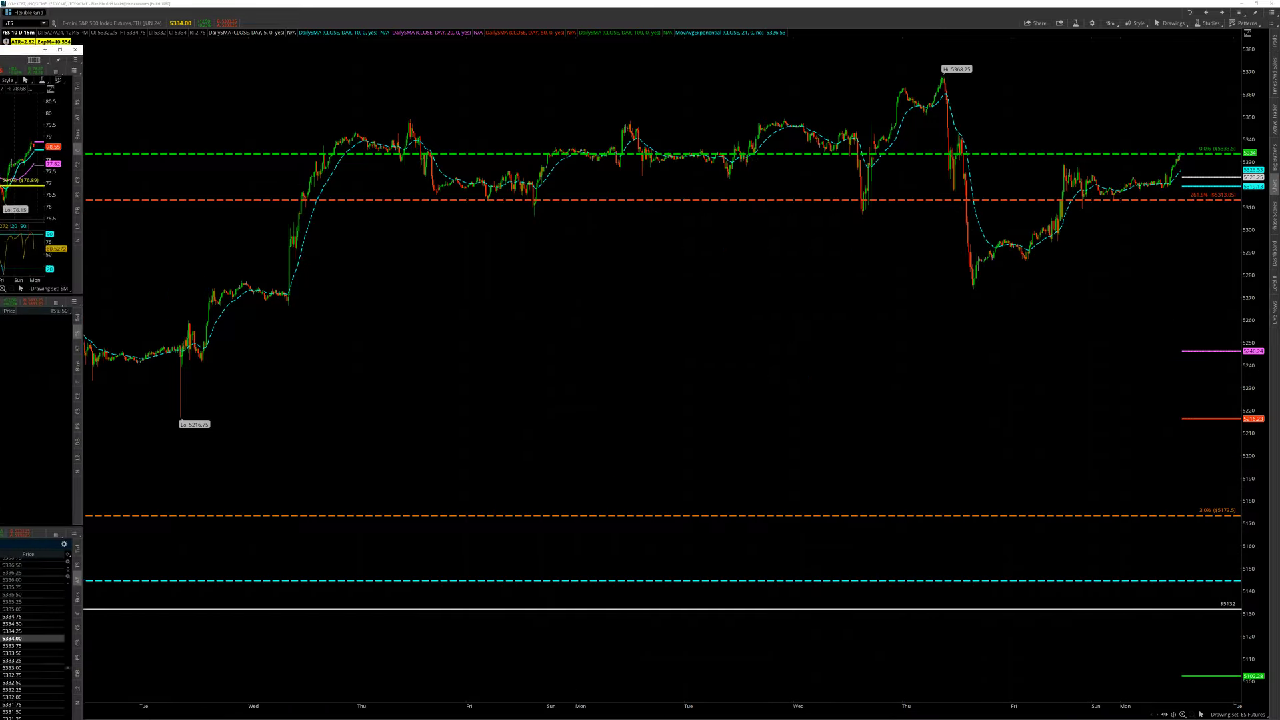
left_click(1244, 3)
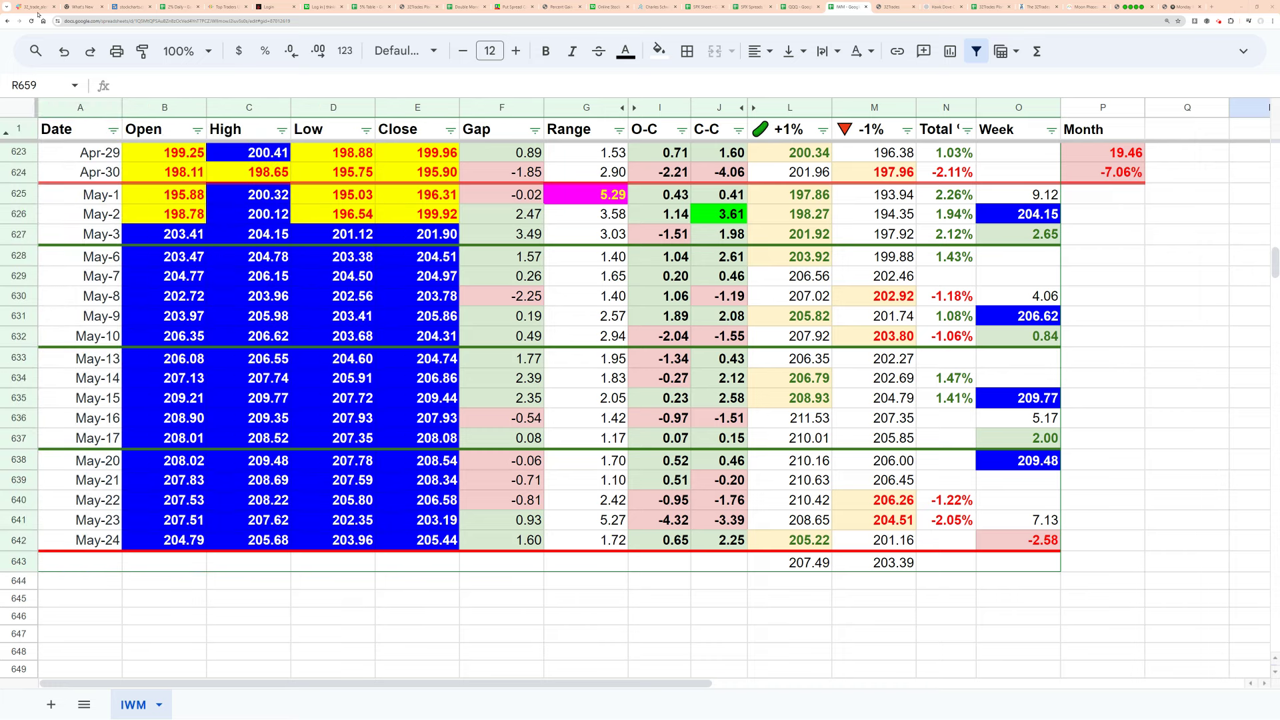
- In #32_trade_alerts, open the thread on the 11:36 'Currently' post and play its video
key("ctrl+1")
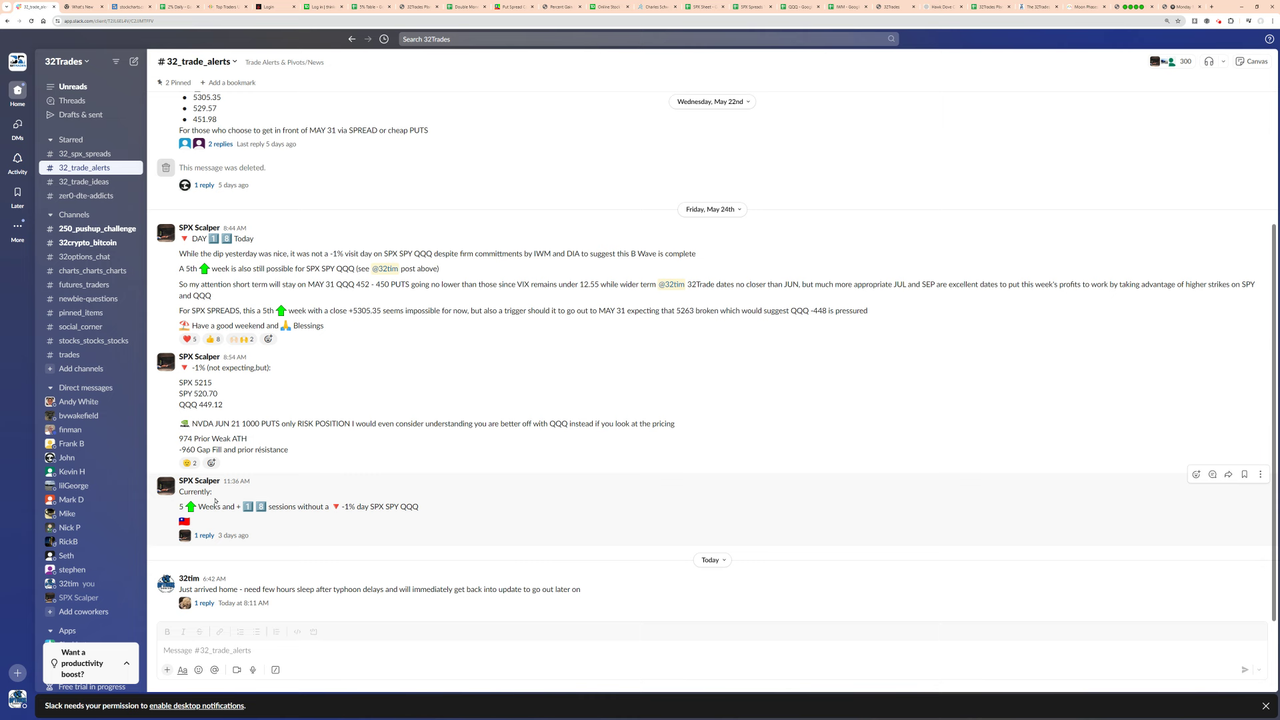
left_click(204, 536)
left_click(950, 295)
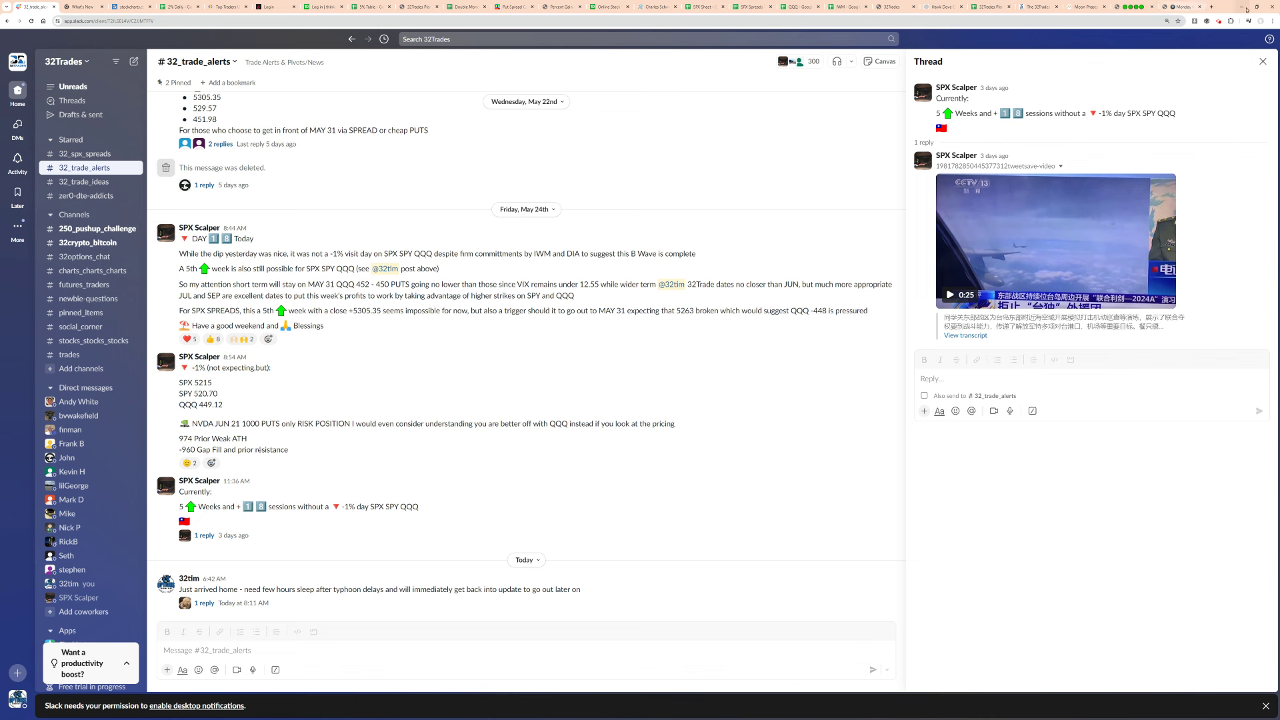
- Go through the SPX Sheet and SPX Spreads Test tabs to the Monday newsletter's 5290/5285 call spread
left_click(1241, 7)
left_click(705, 6)
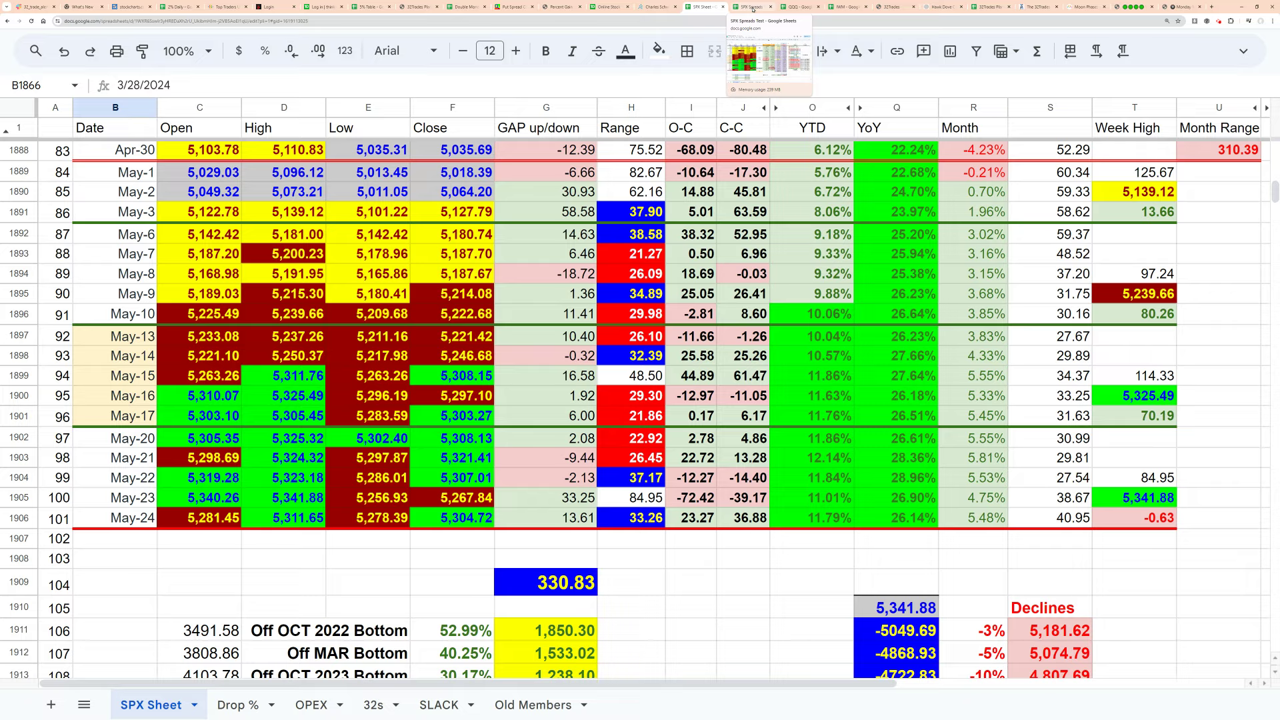
left_click(752, 8)
scroll(360, 376, "down", 2)
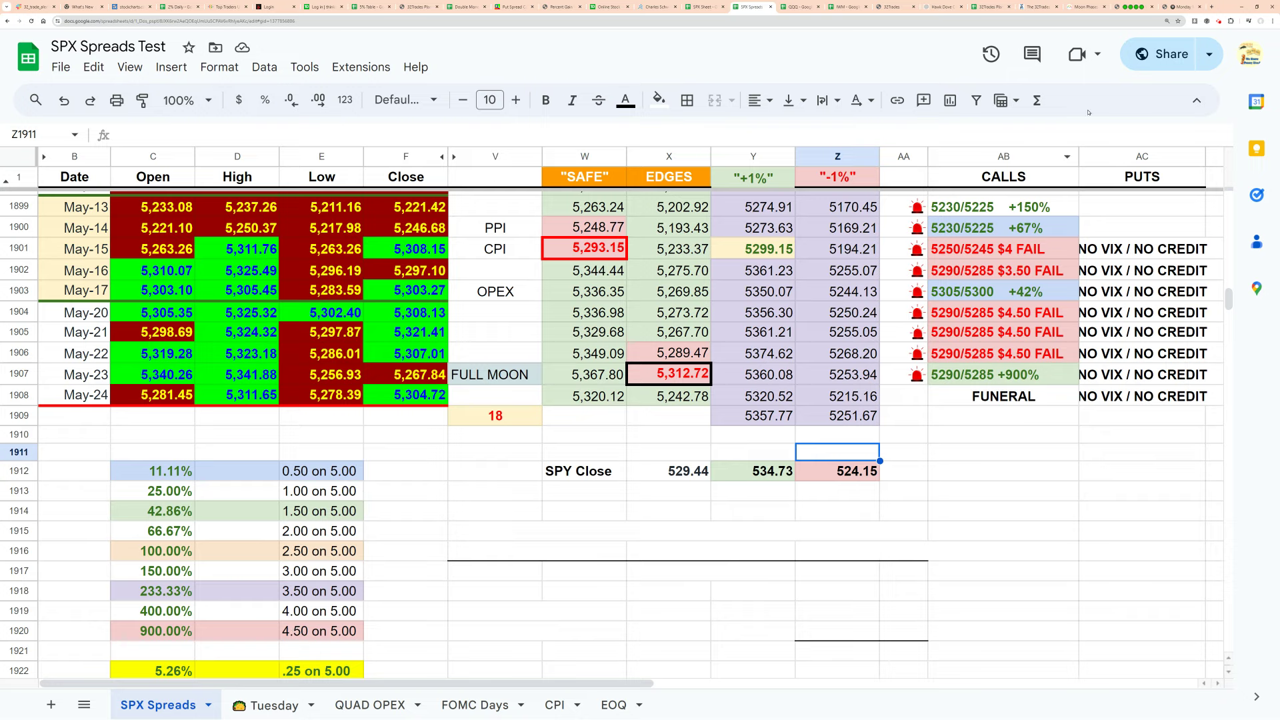
left_click(1179, 8)
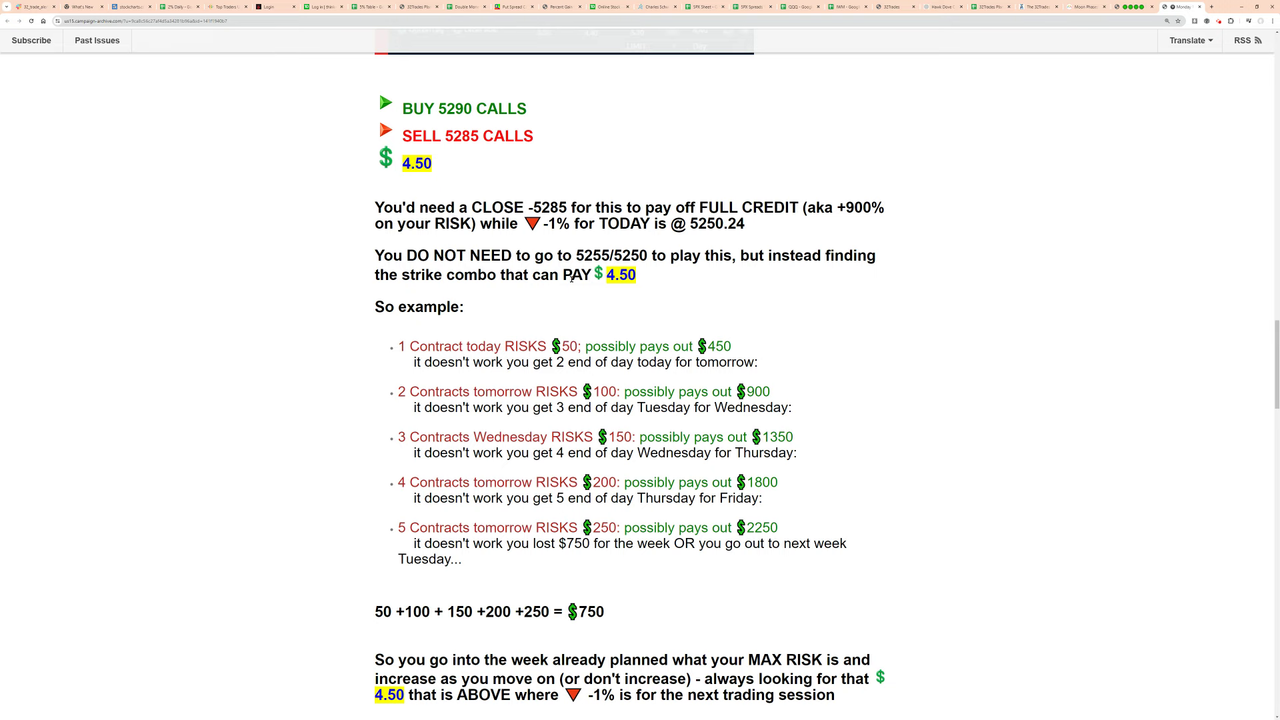